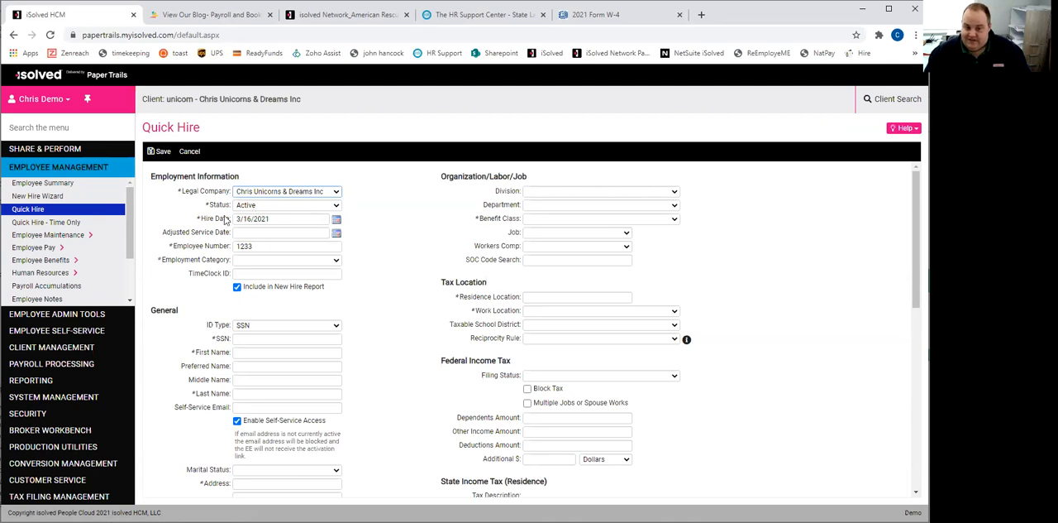
- Set the hire date to 3/10/2021 and the employment category to Full Time, leaving the TimeClock ID blank
{"action": "left_click", "coordinate": [336, 221]}
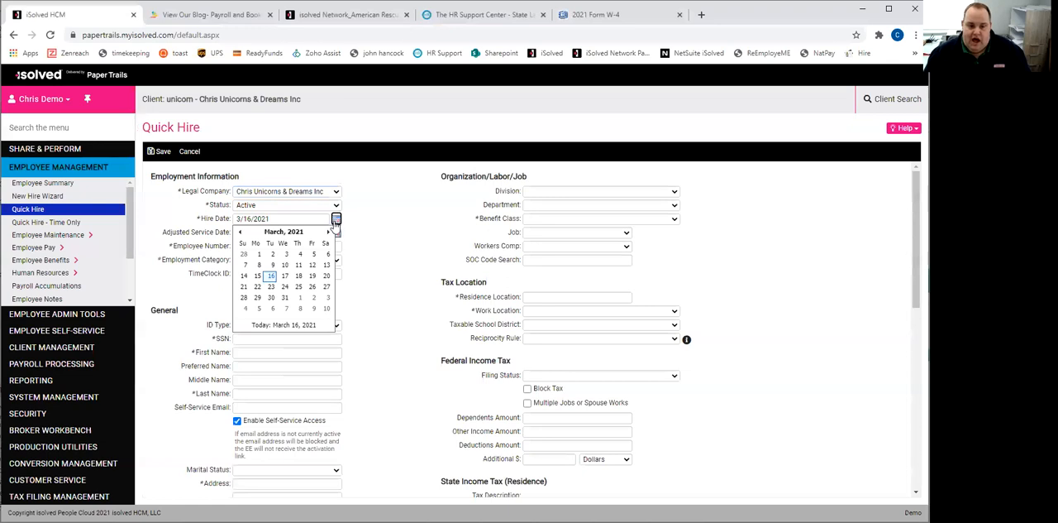
{"action": "left_click", "coordinate": [286, 266]}
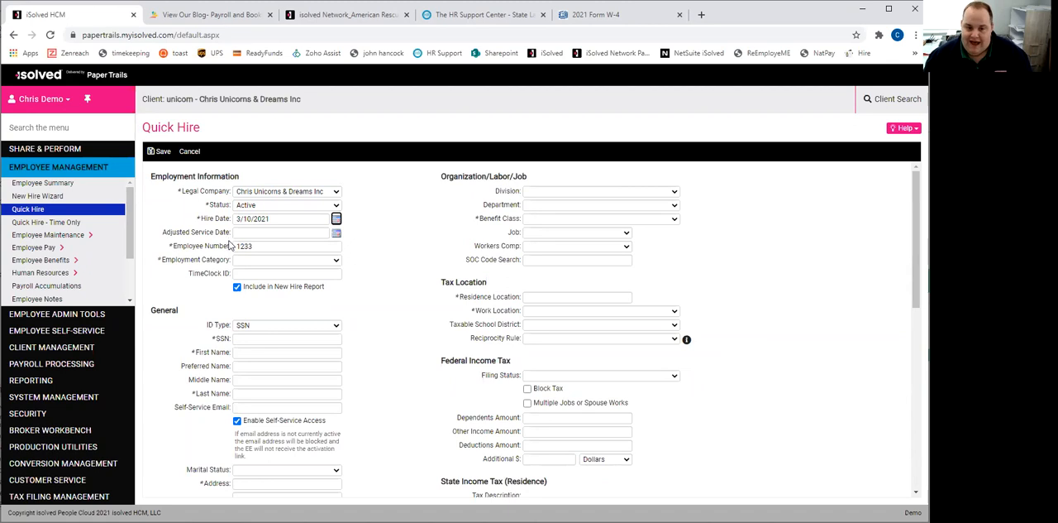
{"action": "left_click", "coordinate": [336, 261]}
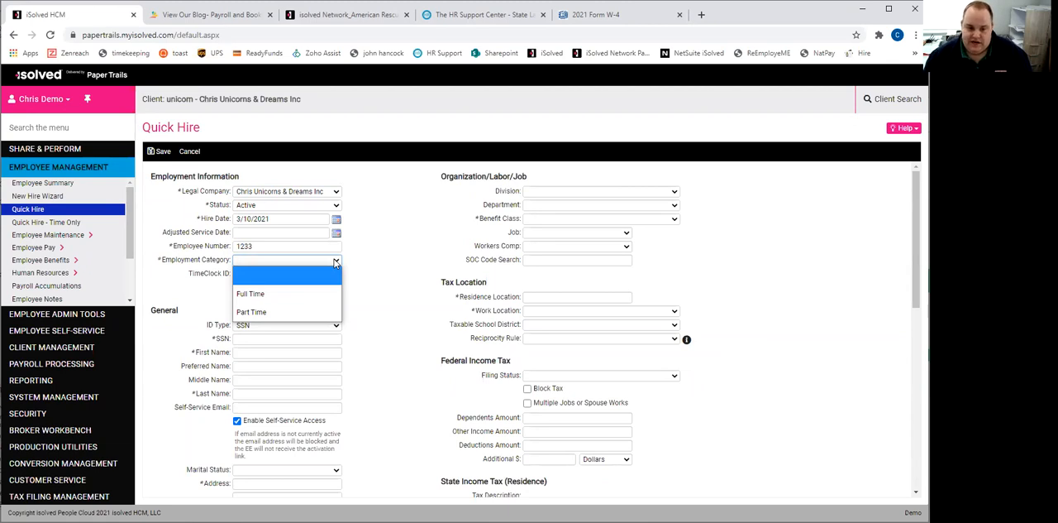
{"action": "left_click", "coordinate": [308, 293]}
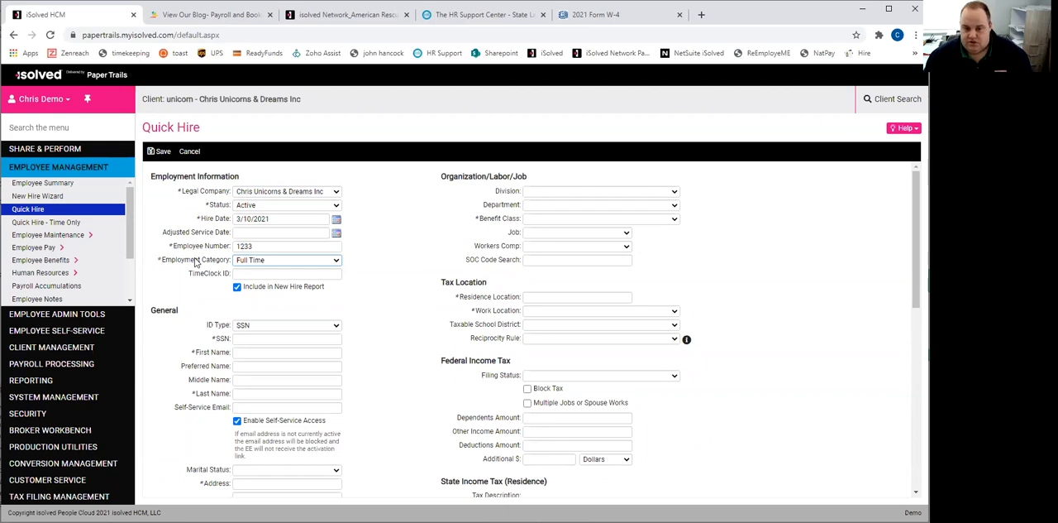
{"action": "left_click", "coordinate": [255, 275]}
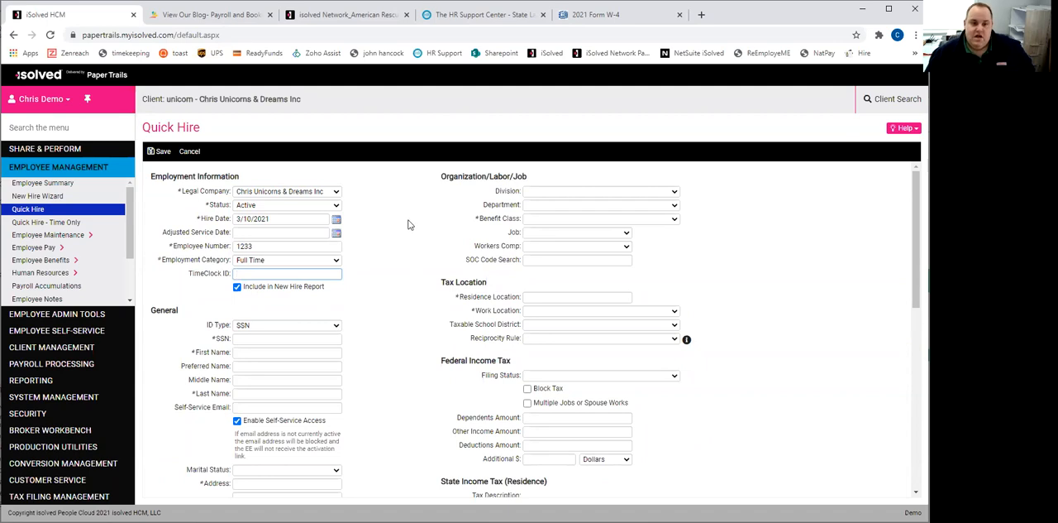
- Enter the new employee's Social Security number in the general information
{"action": "scroll", "coordinate": [406, 223], "scroll_direction": "down", "scroll_amount": 1}
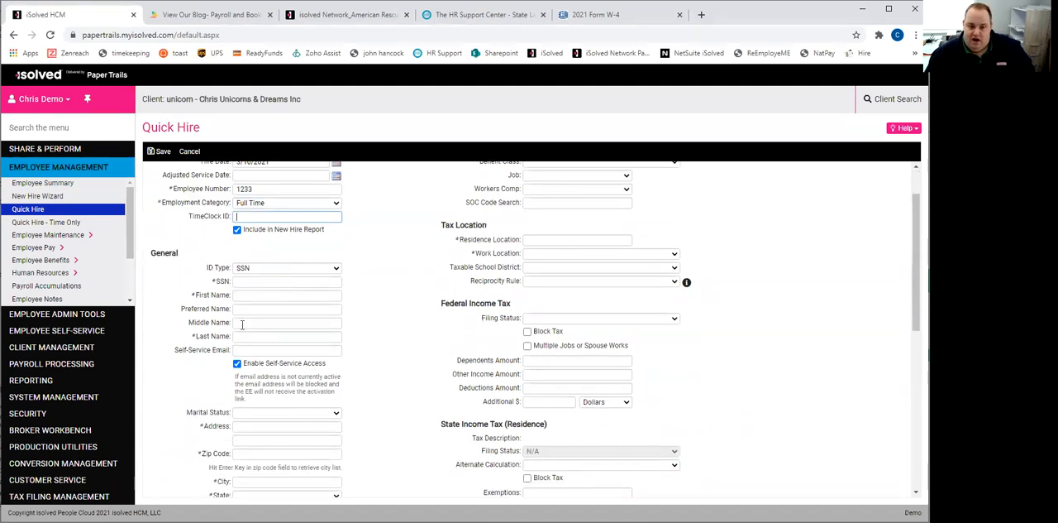
{"action": "left_click", "coordinate": [266, 280]}
{"action": "scroll", "coordinate": [416, 284], "scroll_direction": "down", "scroll_amount": 1}
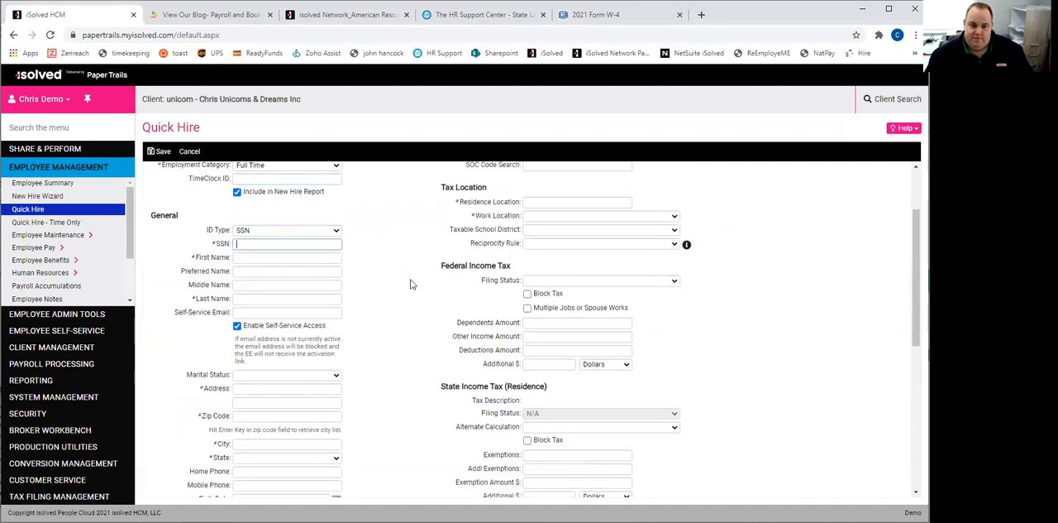
{"action": "type", "text": "123"}
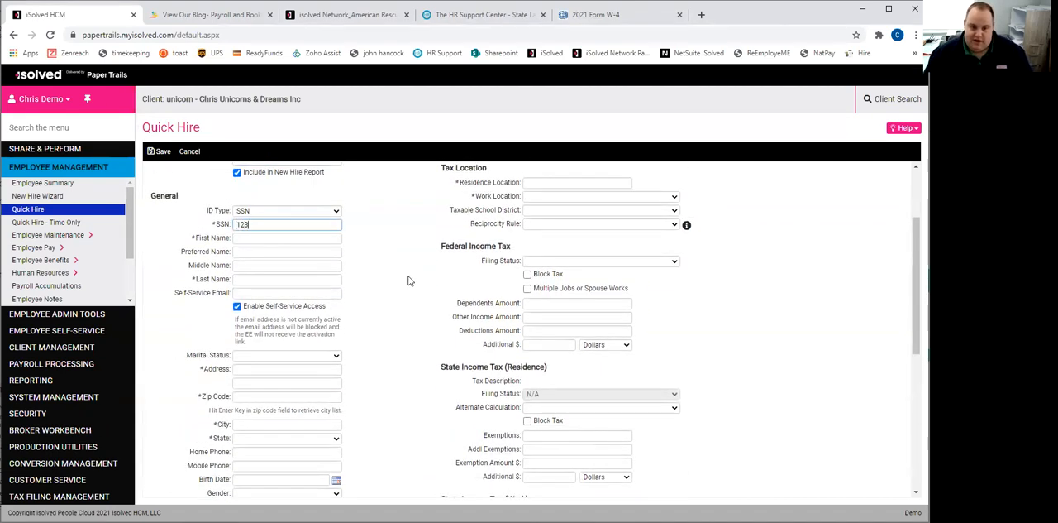
{"action": "type", "text": "456789"}
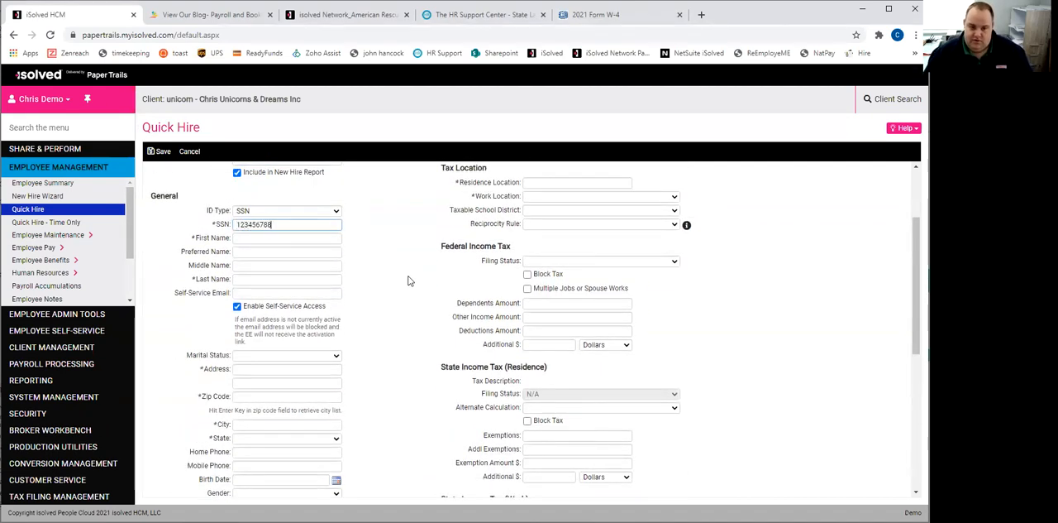
- Fill in the employee's first, preferred, middle and last names
{"action": "key", "text": "Tab"}
{"action": "key", "text": "Tab"}
{"action": "key", "text": "Tab"}
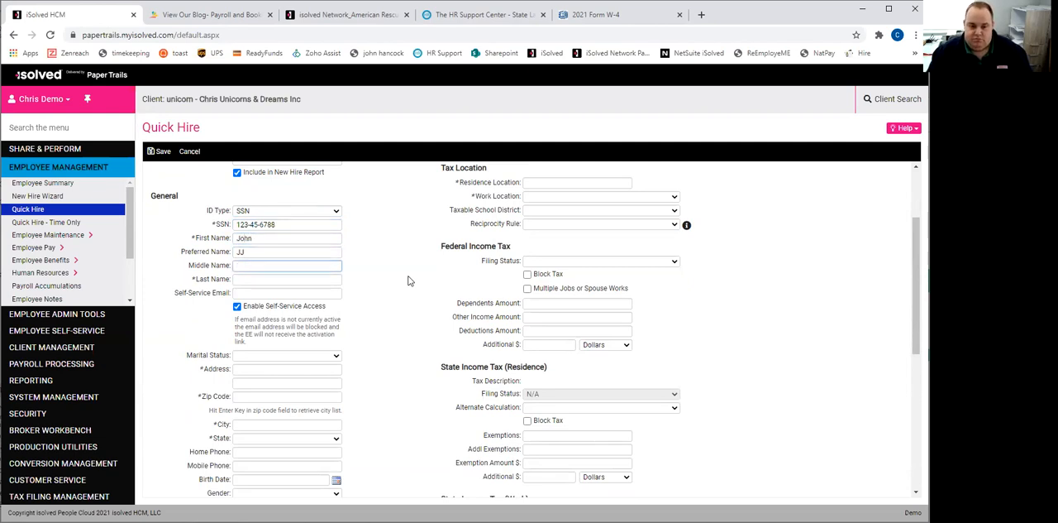
{"action": "key", "text": "Tab"}
{"action": "key", "text": "Tab"}
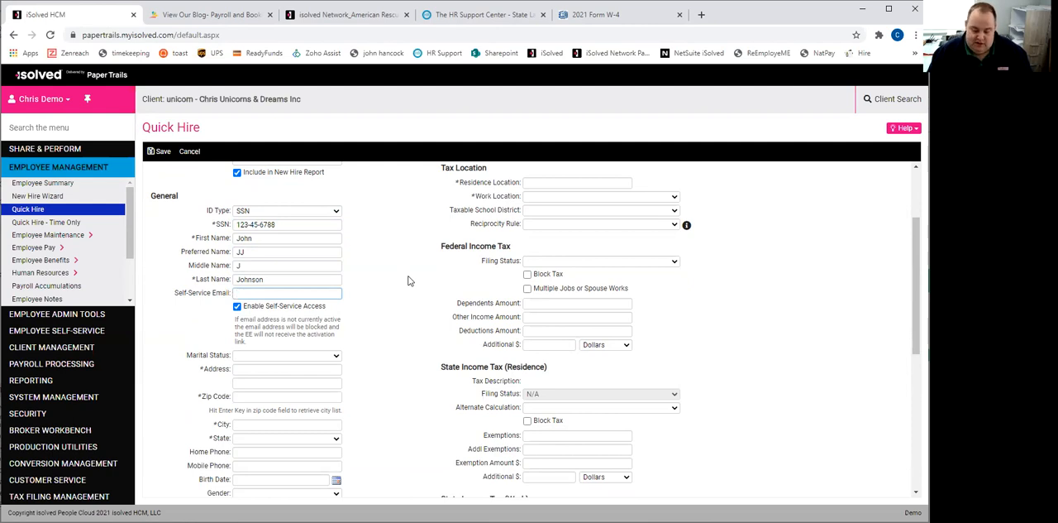
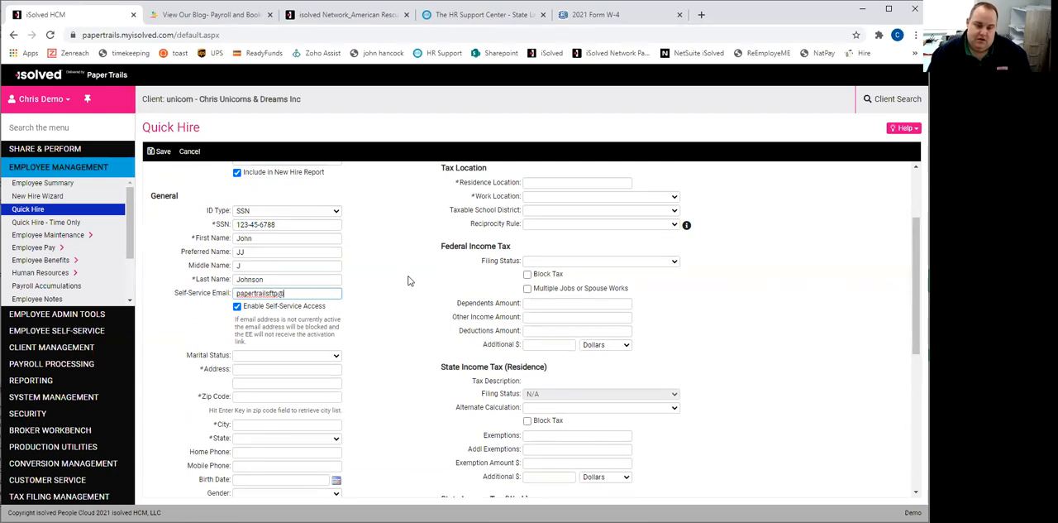
- Enter the employee's self-service email address
{"action": "key", "text": "Tab"}
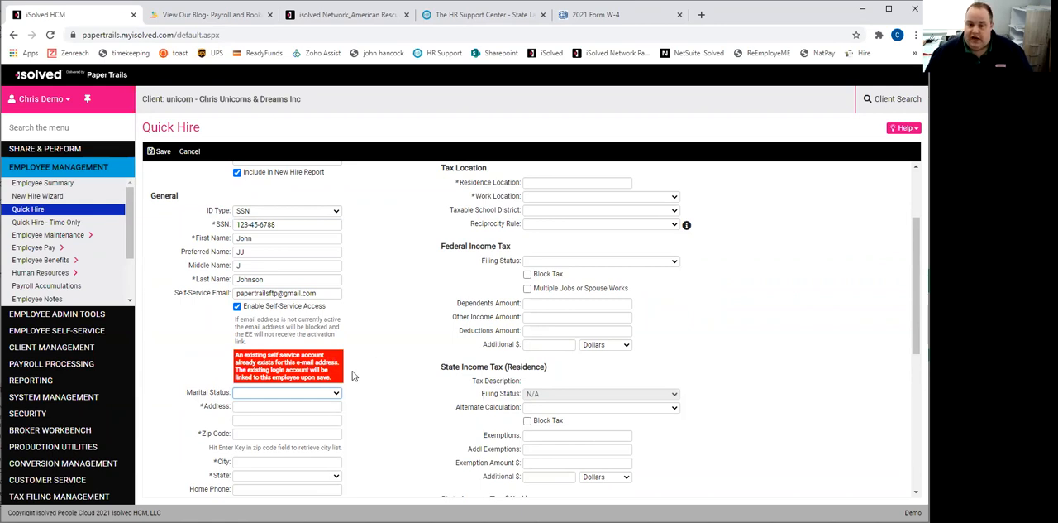
- Set the employee's marital status to Single
{"action": "scroll", "coordinate": [397, 306], "scroll_direction": "down", "scroll_amount": 1}
{"action": "scroll", "coordinate": [395, 306], "scroll_direction": "down", "scroll_amount": 1}
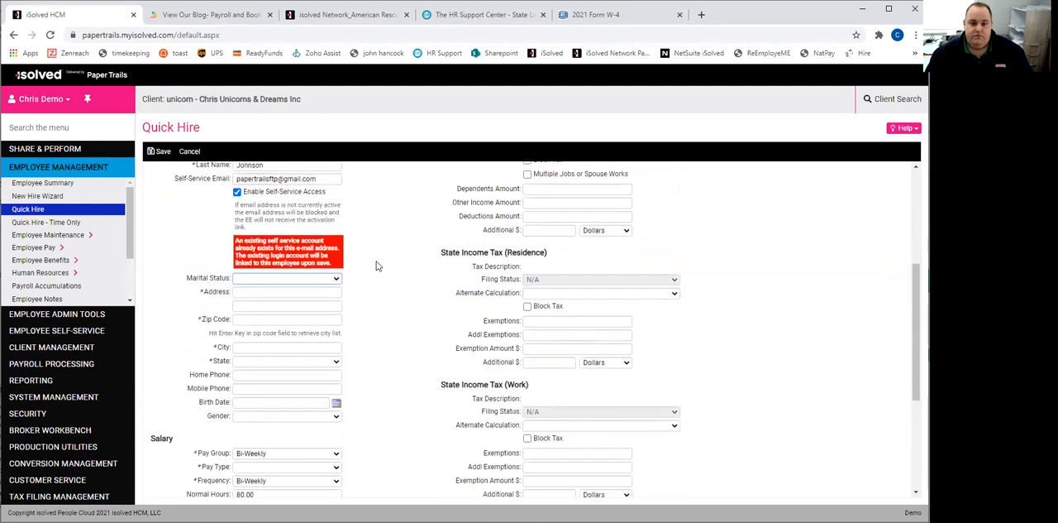
{"action": "left_click", "coordinate": [272, 279]}
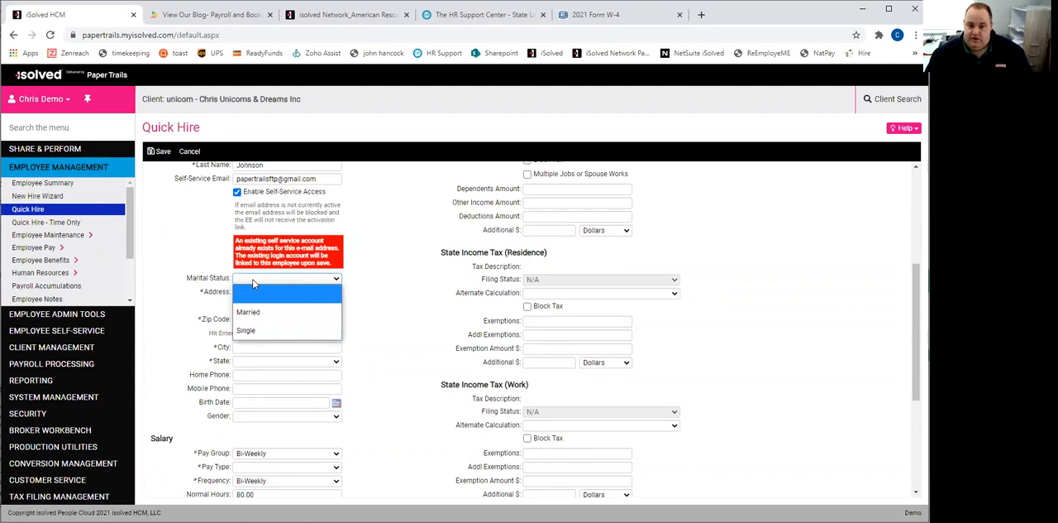
{"action": "left_click", "coordinate": [254, 284]}
{"action": "left_click", "coordinate": [254, 281]}
{"action": "left_click", "coordinate": [262, 332]}
- Enter the employee's street address and zip code so the city and state fill in
{"action": "left_click", "coordinate": [260, 292]}
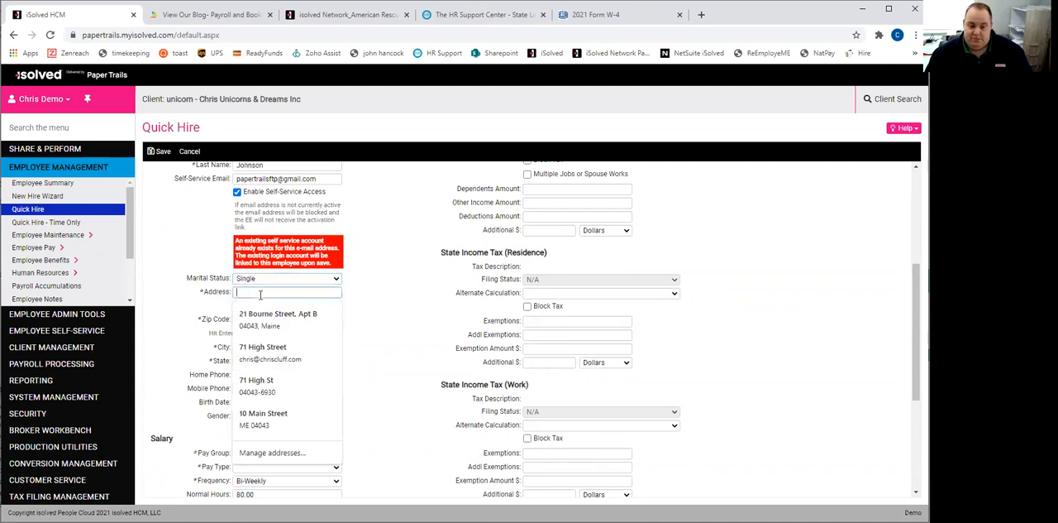
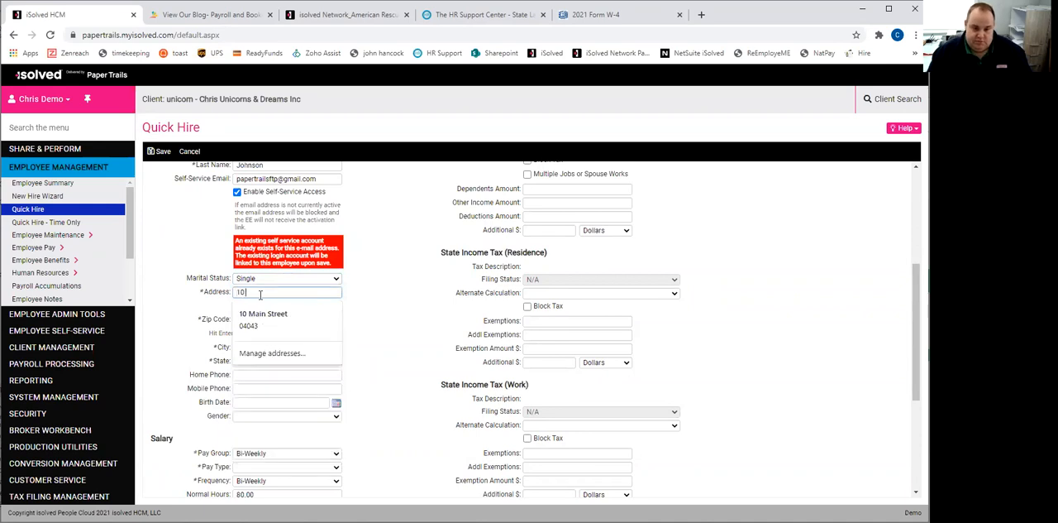
{"action": "key", "text": "Tab"}
{"action": "key", "text": "Tab"}
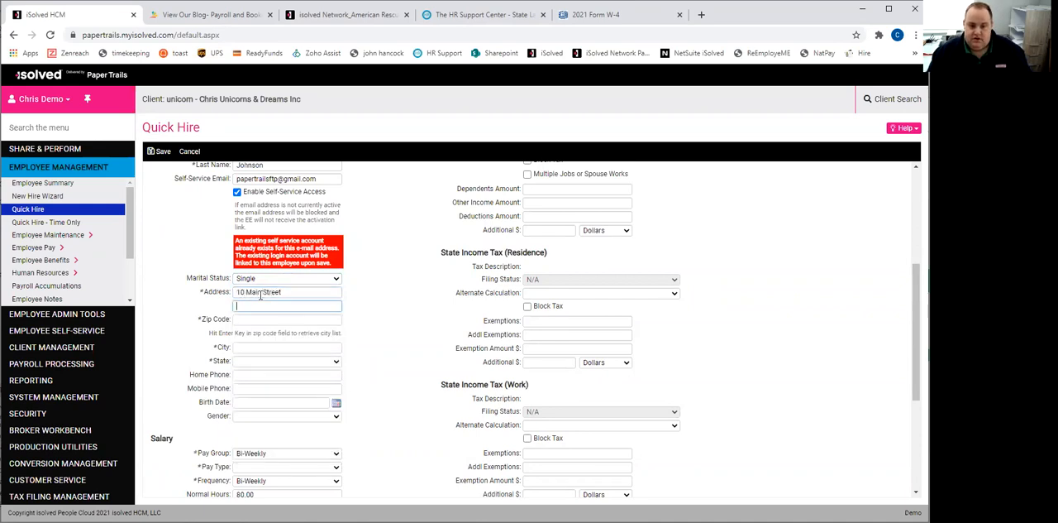
{"action": "type", "text": "04043"}
{"action": "key", "text": "Tab"}
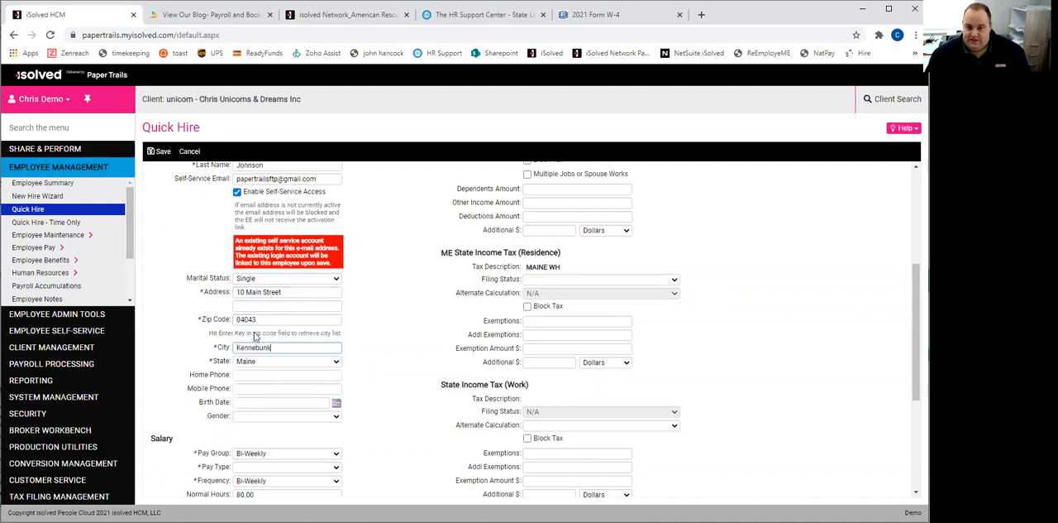
- Enter the employee's birth date and set the gender to Male
{"action": "left_click", "coordinate": [251, 405]}
{"action": "type", "text": "1/1/80"}
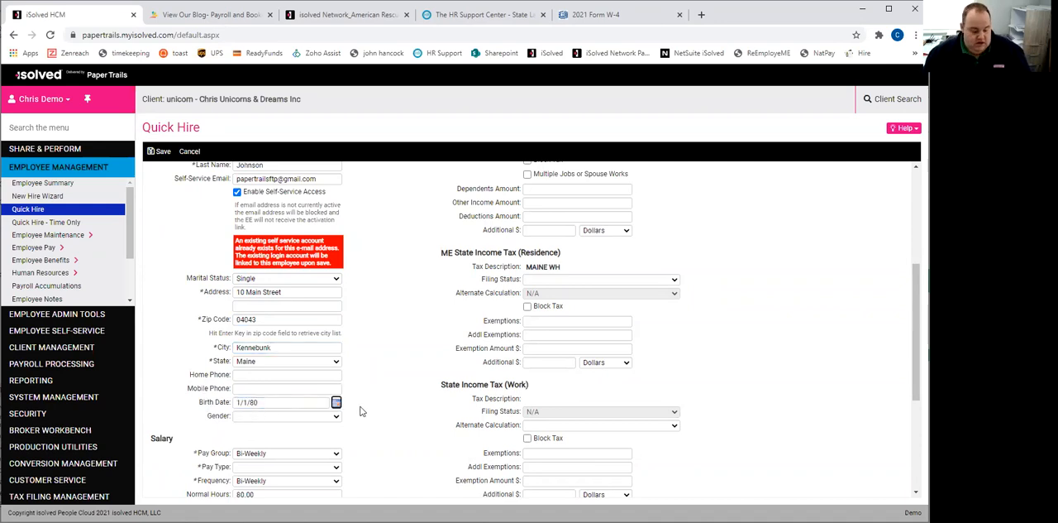
{"action": "left_click", "coordinate": [334, 418]}
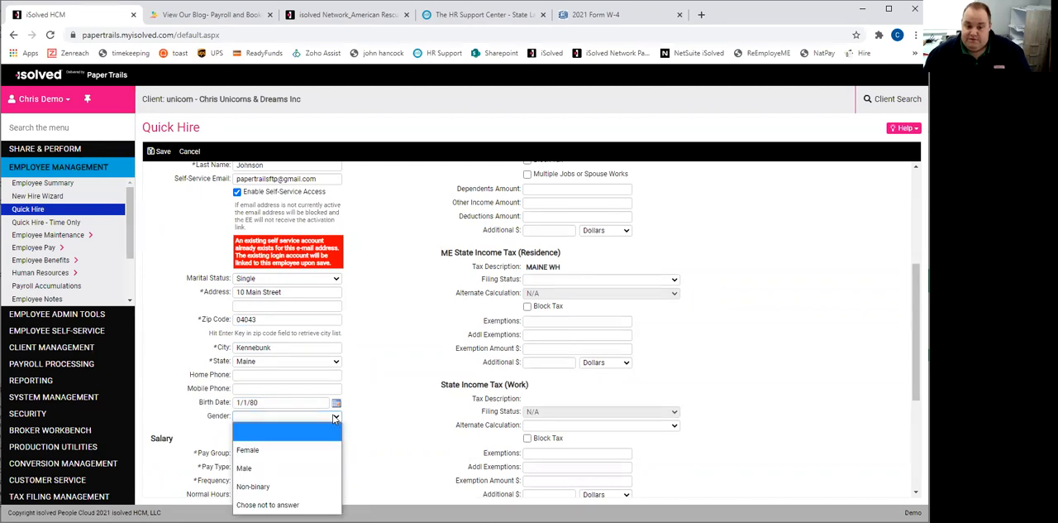
{"action": "left_click", "coordinate": [298, 465]}
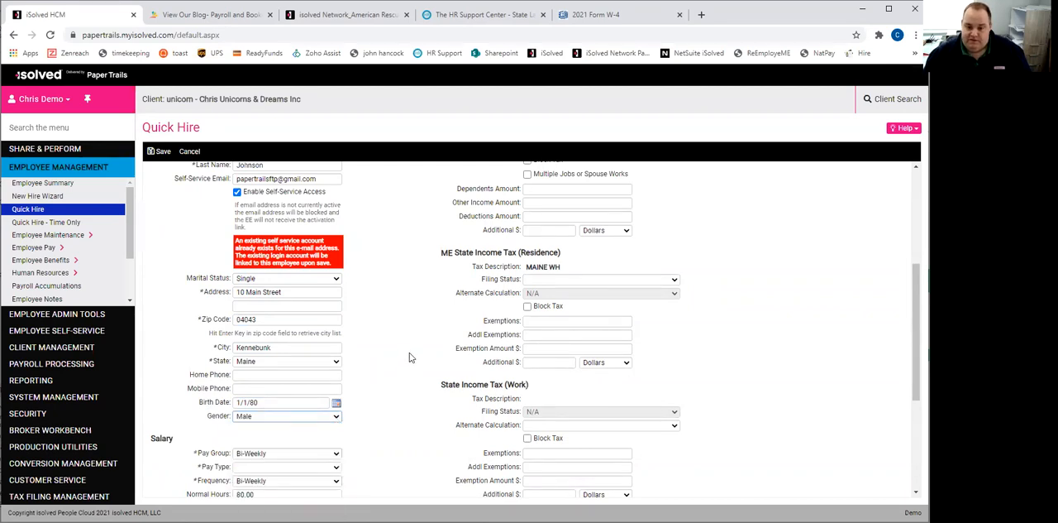
- Set the salary pay type to Hourly and the hourly rate to 25
{"action": "scroll", "coordinate": [411, 357], "scroll_direction": "down", "scroll_amount": 3}
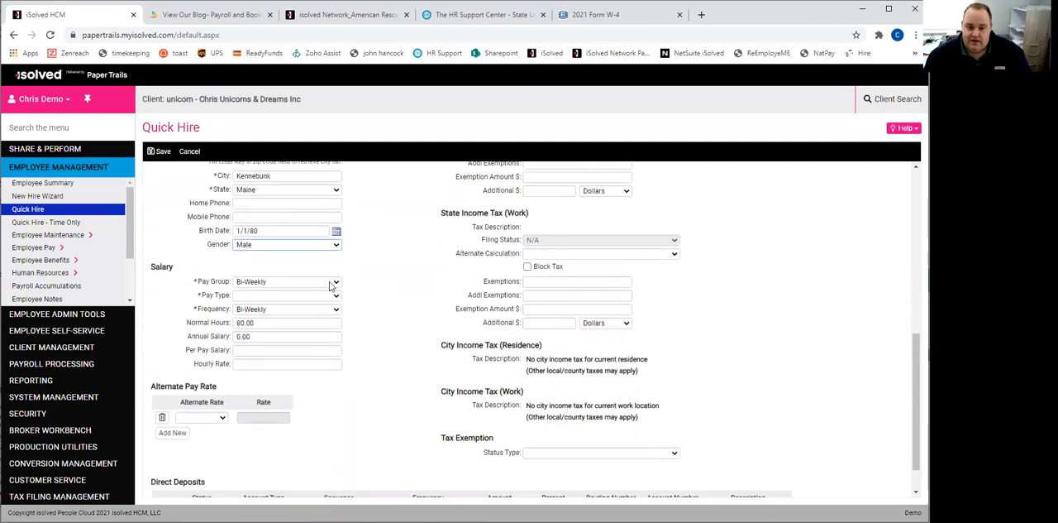
{"action": "left_click", "coordinate": [267, 298]}
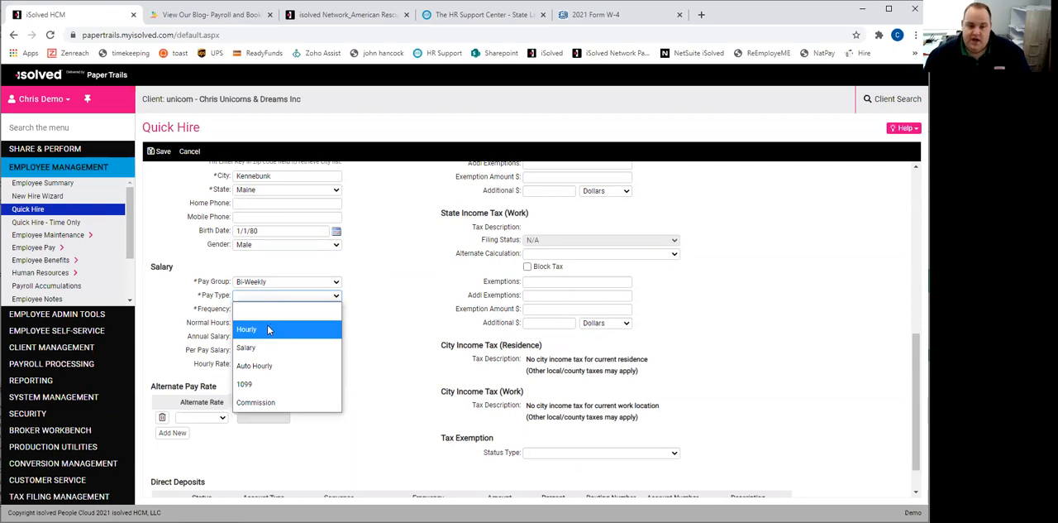
{"action": "left_click", "coordinate": [267, 328]}
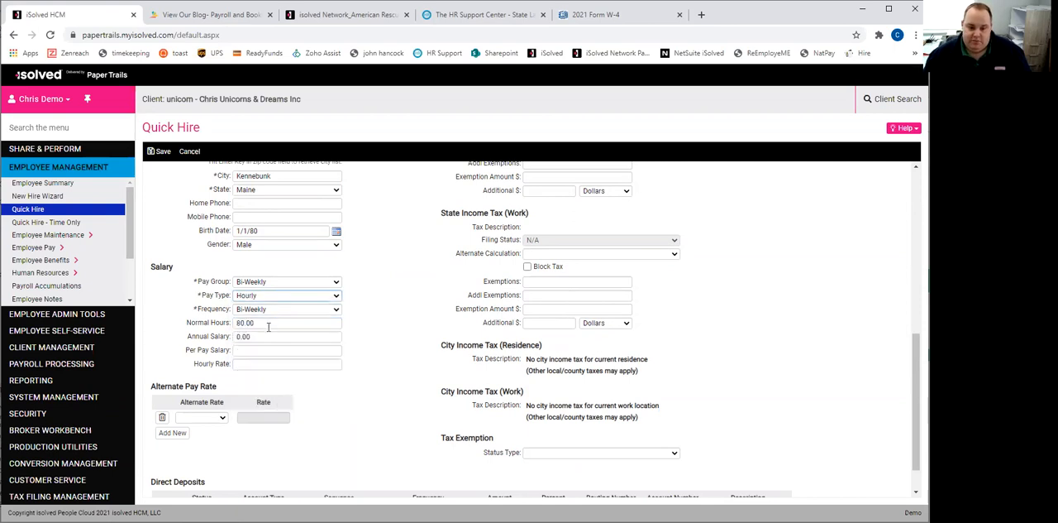
{"action": "left_click", "coordinate": [248, 363]}
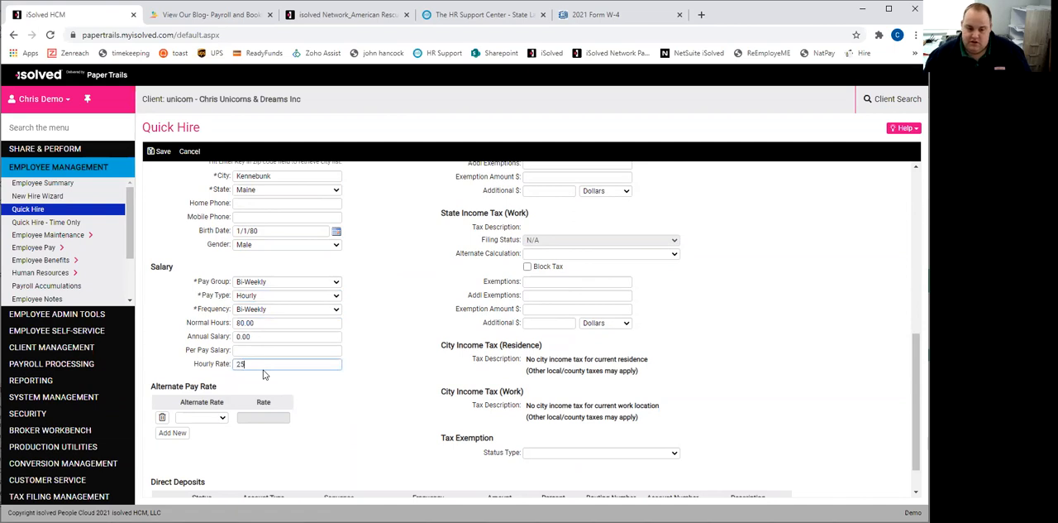
{"action": "type", "text": "25"}
{"action": "key", "text": "Tab"}
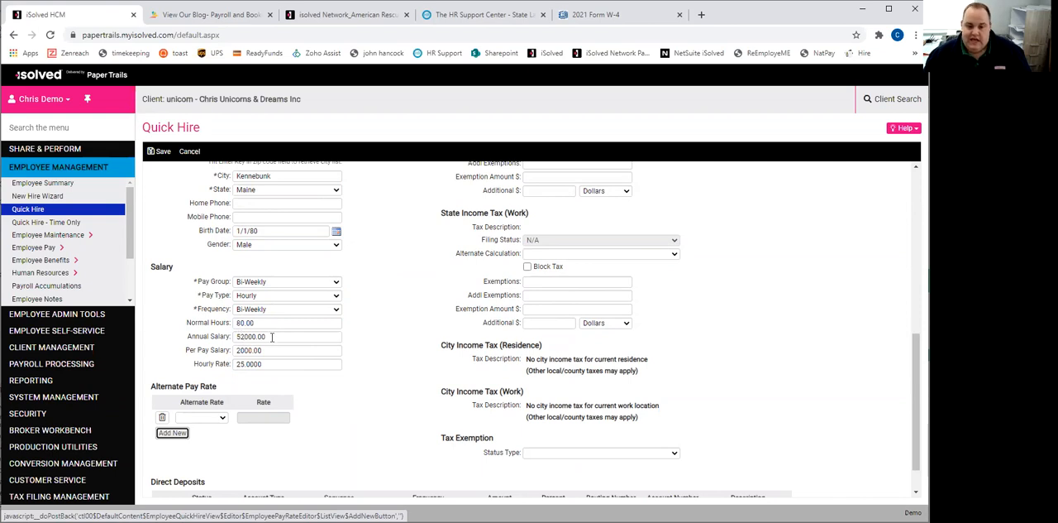
- Set the annual salary to about 32,000 so the per-pay salary and hourly rate recalculate
{"action": "left_click", "coordinate": [271, 337]}
{"action": "type", "text": "3200"}
{"action": "key", "text": "Tab"}
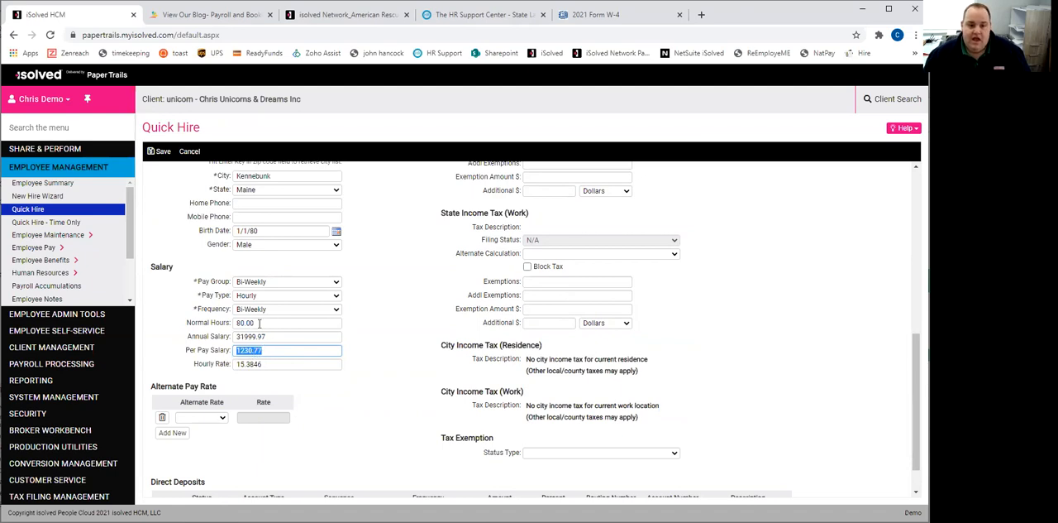
- Add the alternate pay rate Rate 3 with a rate of 25.00
{"action": "left_click", "coordinate": [222, 418]}
{"action": "left_click", "coordinate": [222, 419]}
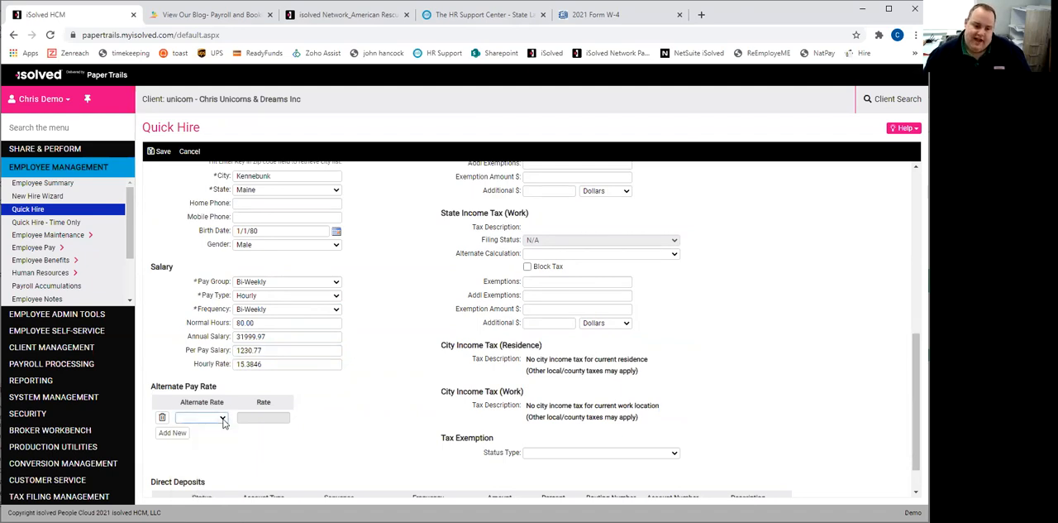
{"action": "left_click", "coordinate": [222, 418]}
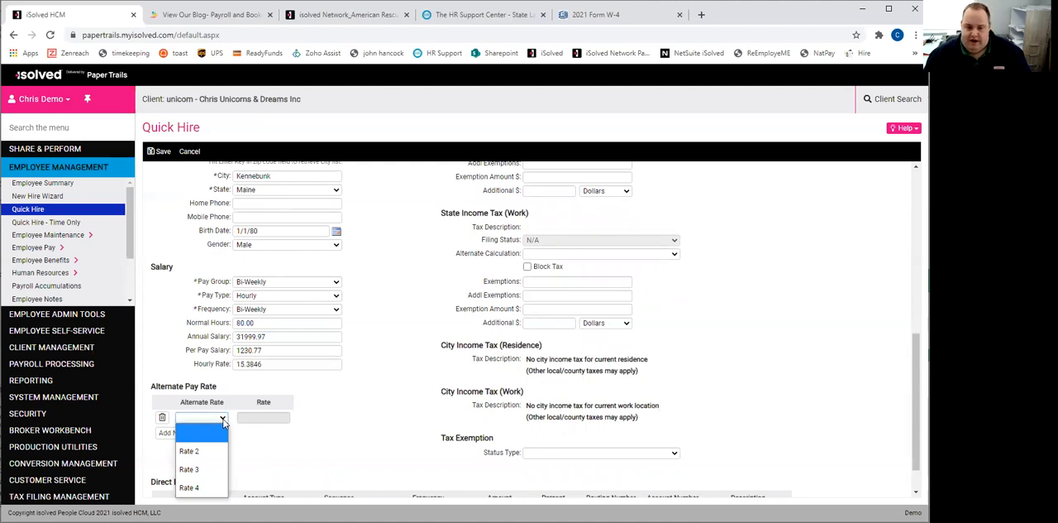
{"action": "left_click", "coordinate": [214, 468]}
{"action": "left_click", "coordinate": [264, 418]}
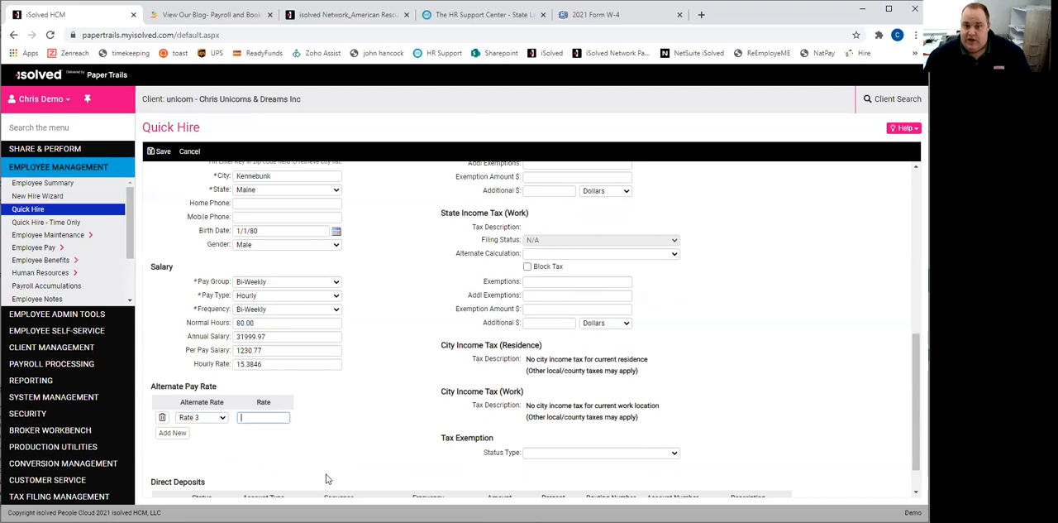
{"action": "type", "text": "25.00"}
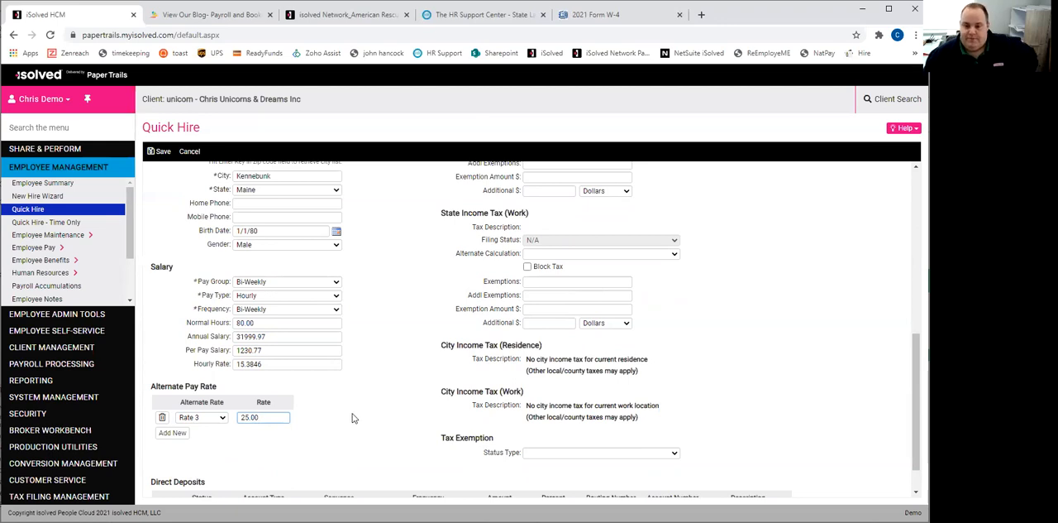
- Assign the employee to division 01, department 15 and benefit class 01 - Executive
{"action": "scroll", "coordinate": [356, 413], "scroll_direction": "down", "scroll_amount": 1}
{"action": "scroll", "coordinate": [353, 406], "scroll_direction": "up", "scroll_amount": 7}
{"action": "scroll", "coordinate": [353, 406], "scroll_direction": "up", "scroll_amount": 3}
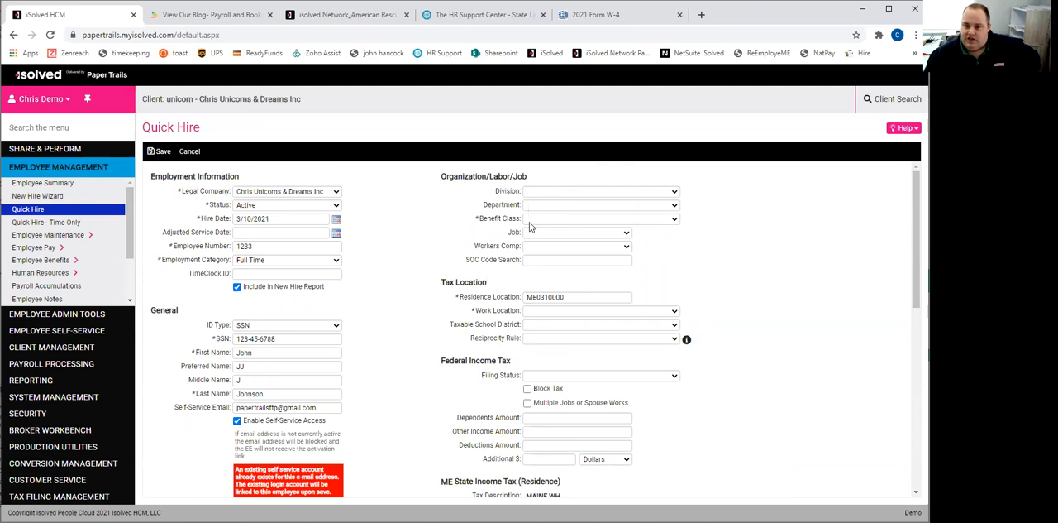
{"action": "left_click", "coordinate": [544, 195]}
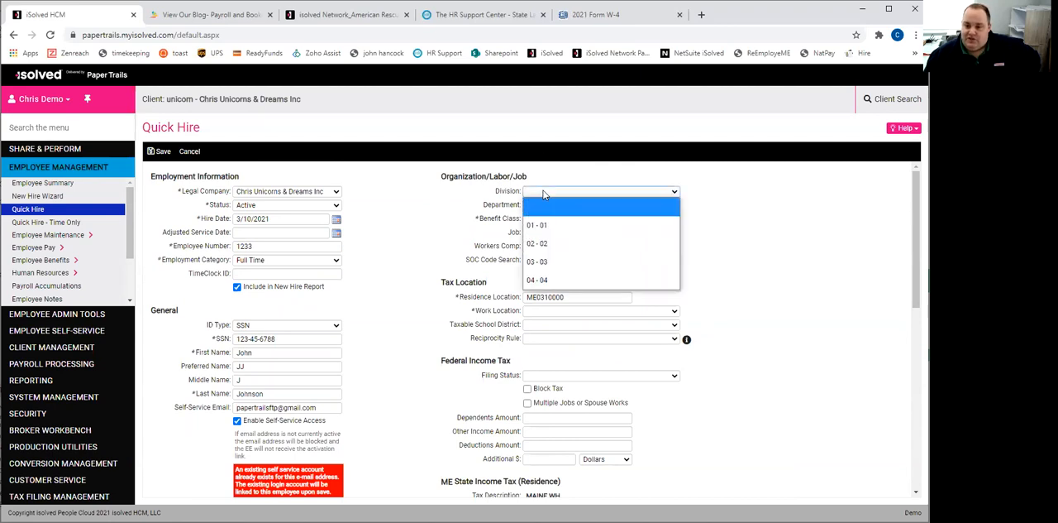
{"action": "left_click", "coordinate": [544, 220]}
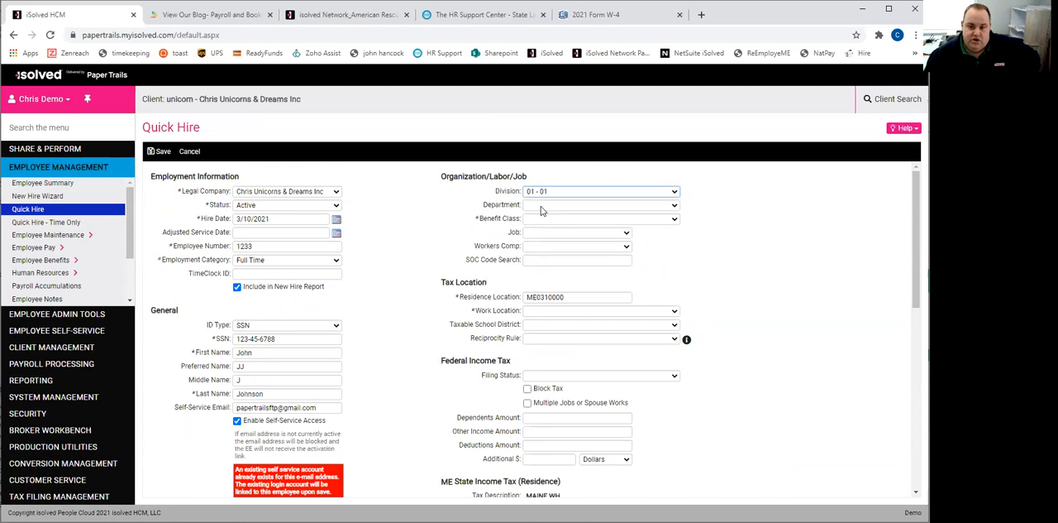
{"action": "left_click", "coordinate": [542, 208]}
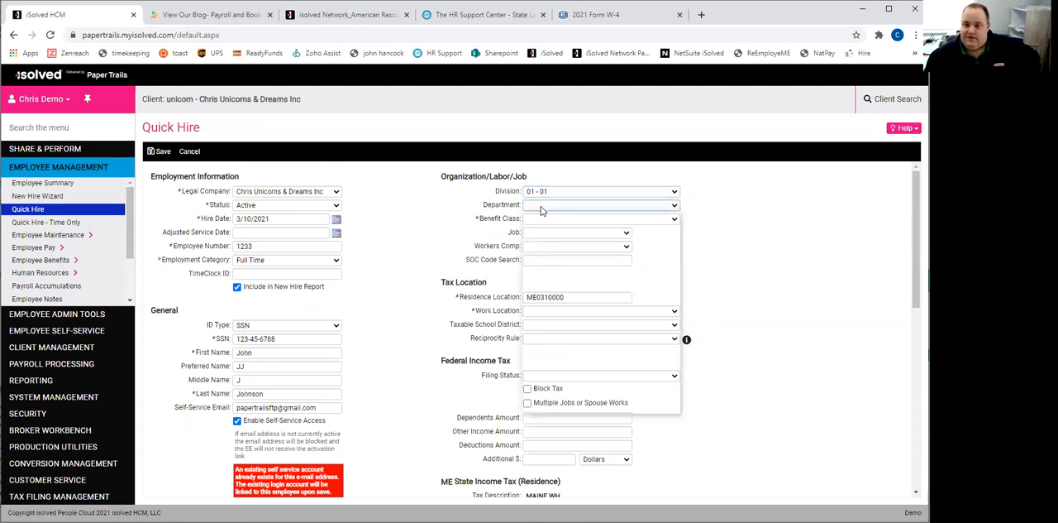
{"action": "left_click", "coordinate": [537, 275]}
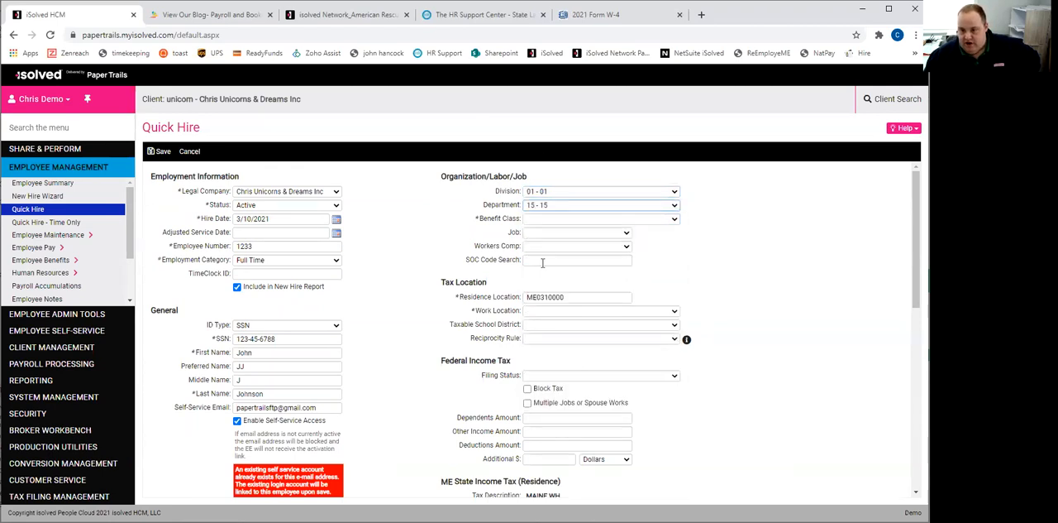
{"action": "left_click", "coordinate": [525, 221]}
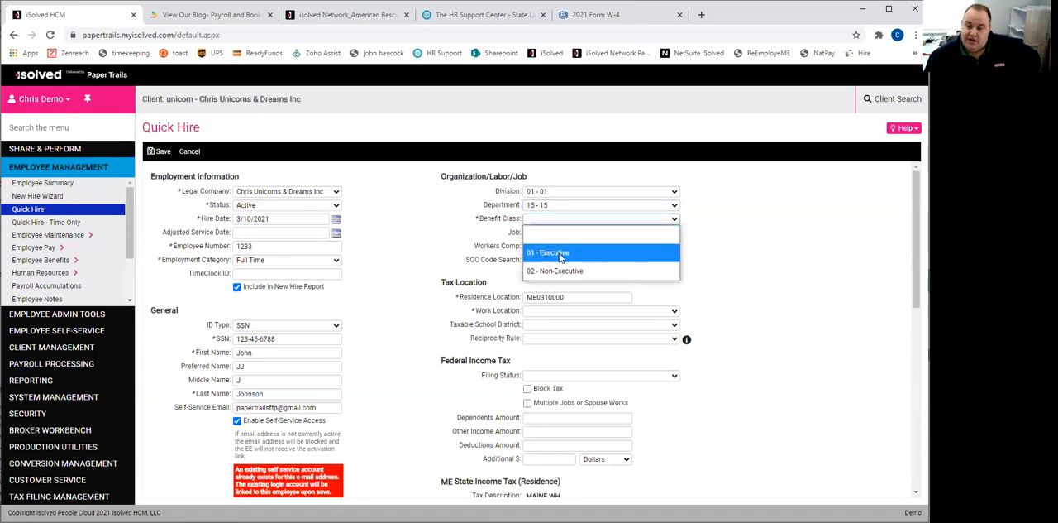
{"action": "left_click", "coordinate": [560, 255]}
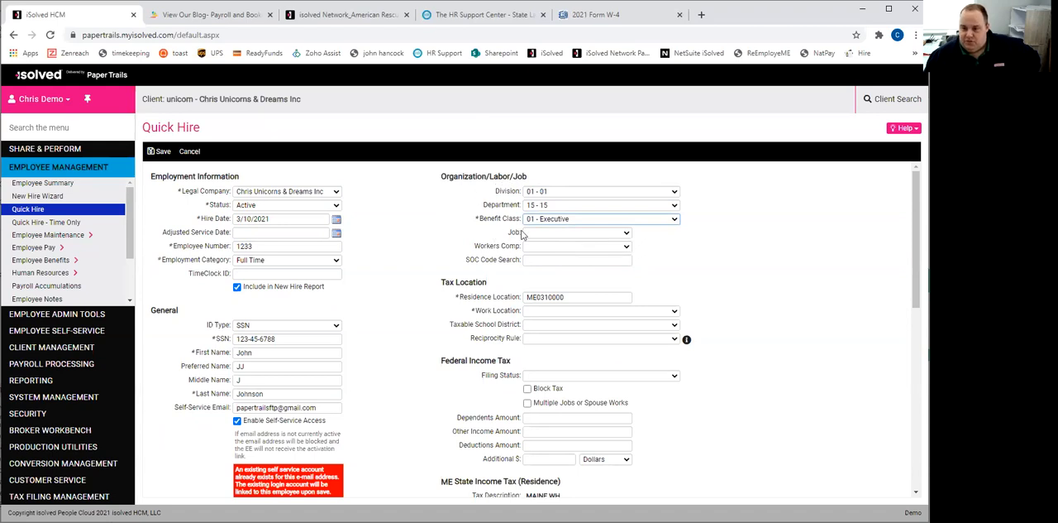
- Check the workers comp choices without assigning one, and set the work location to CA - Saint Helena, CA
{"action": "left_click", "coordinate": [628, 247]}
{"action": "left_click", "coordinate": [630, 249]}
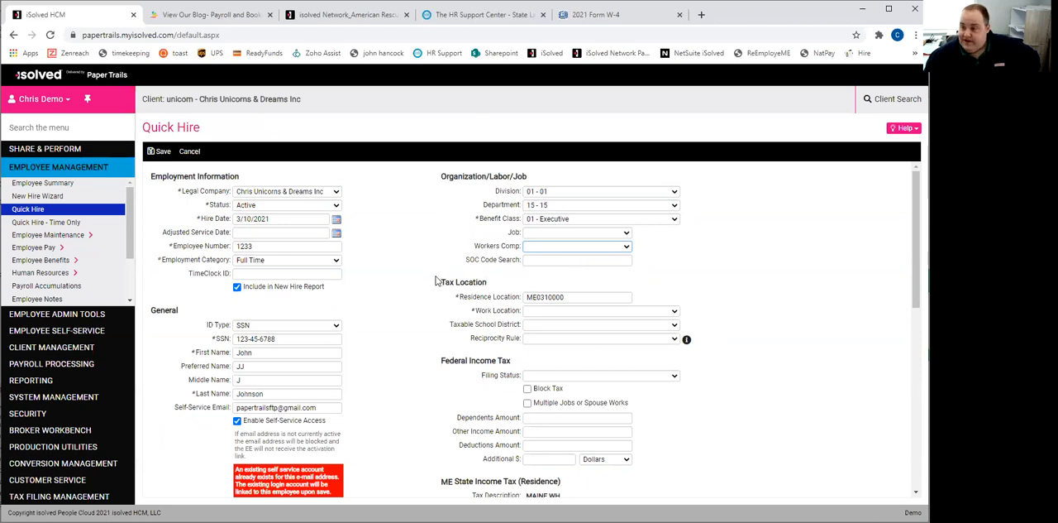
{"action": "left_click", "coordinate": [568, 311]}
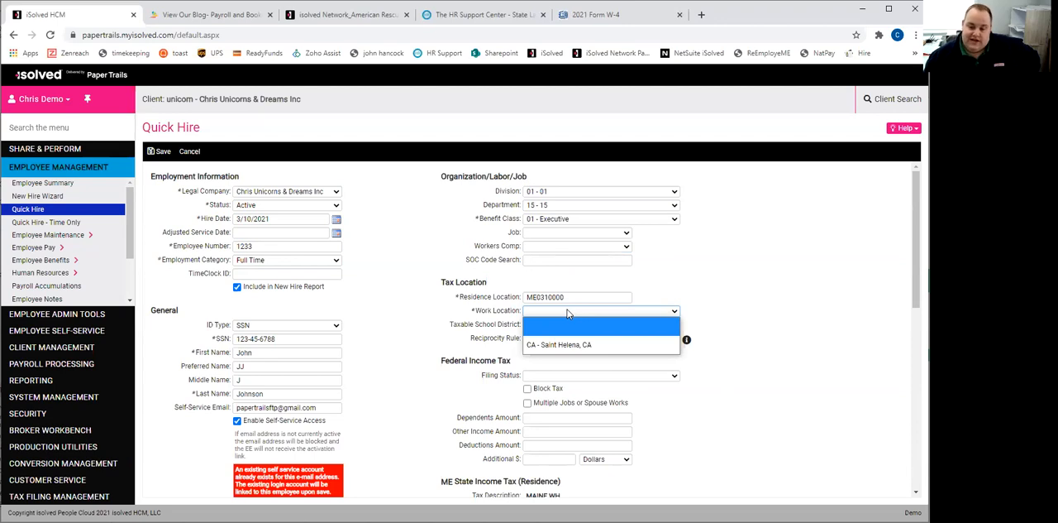
{"action": "left_click", "coordinate": [559, 344]}
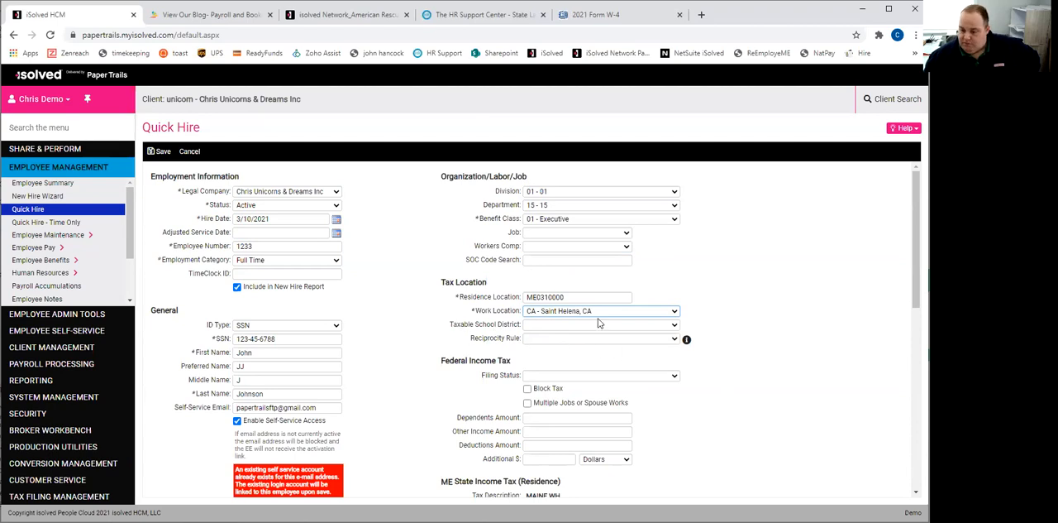
- Open the 2021 Form W-4 and review its filing status, multiple jobs, dependents and other adjustments sections
{"action": "scroll", "coordinate": [502, 340], "scroll_direction": "down", "scroll_amount": 1}
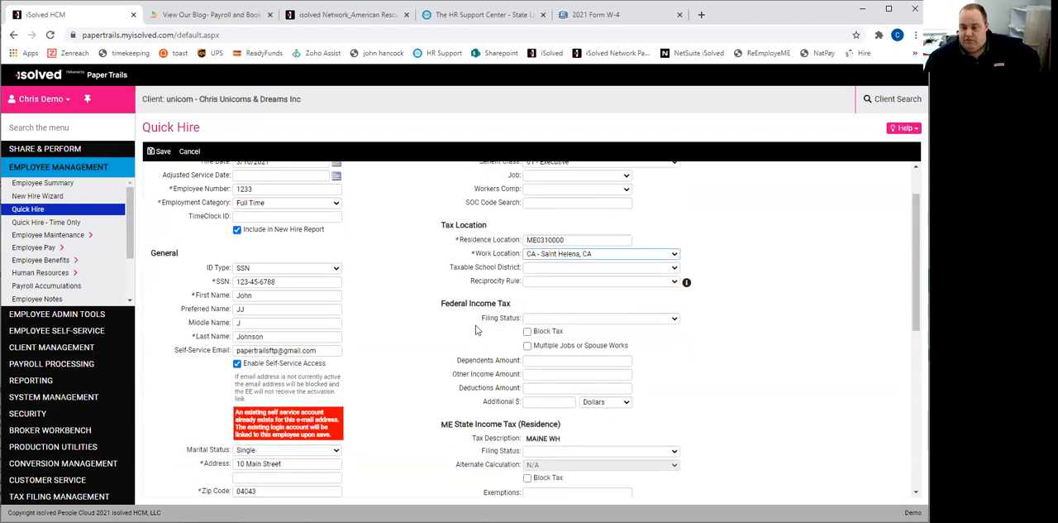
{"action": "scroll", "coordinate": [459, 302], "scroll_direction": "down", "scroll_amount": 1}
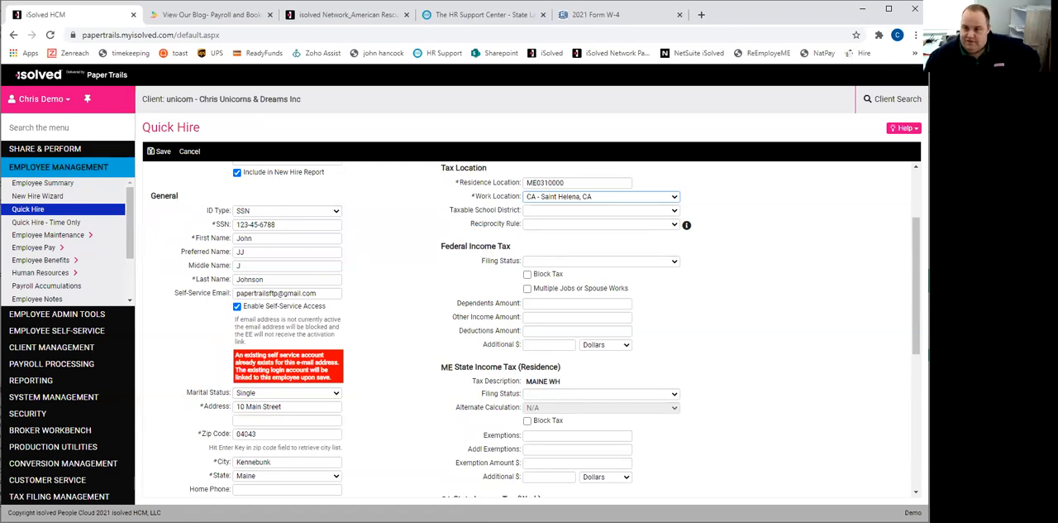
{"action": "left_click", "coordinate": [626, 17]}
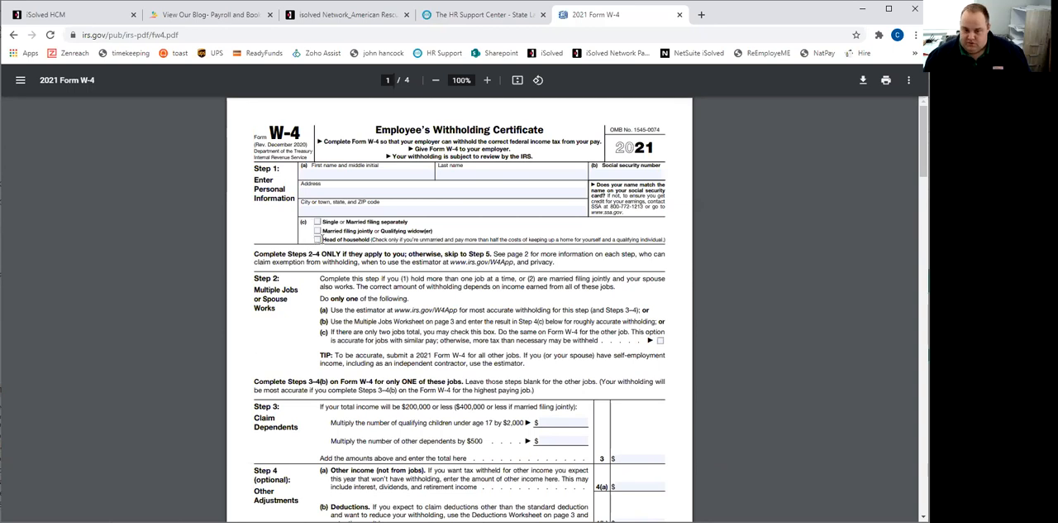
{"action": "scroll", "coordinate": [296, 246], "scroll_direction": "down", "scroll_amount": 3}
{"action": "scroll", "coordinate": [312, 248], "scroll_direction": "up", "scroll_amount": 3}
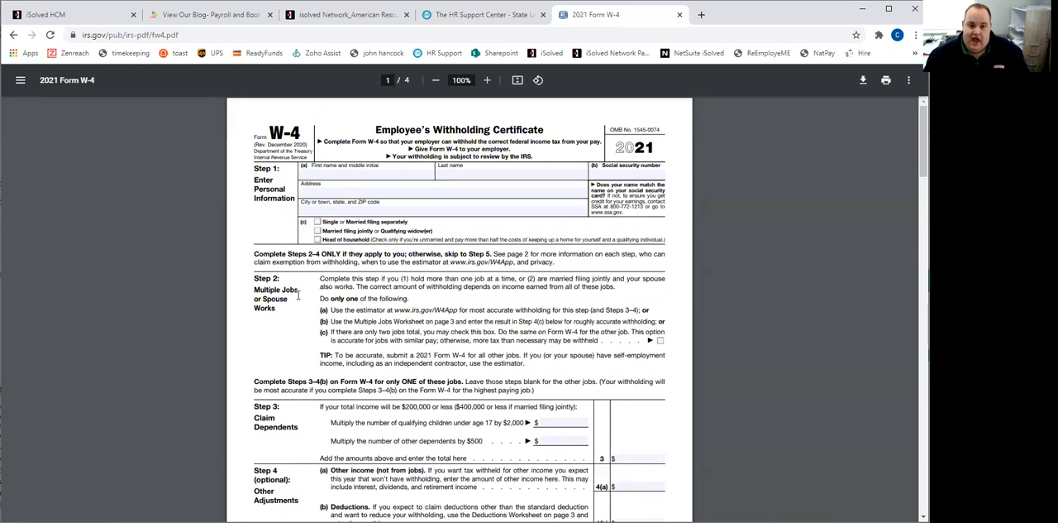
{"action": "scroll", "coordinate": [297, 291], "scroll_direction": "down", "scroll_amount": 1}
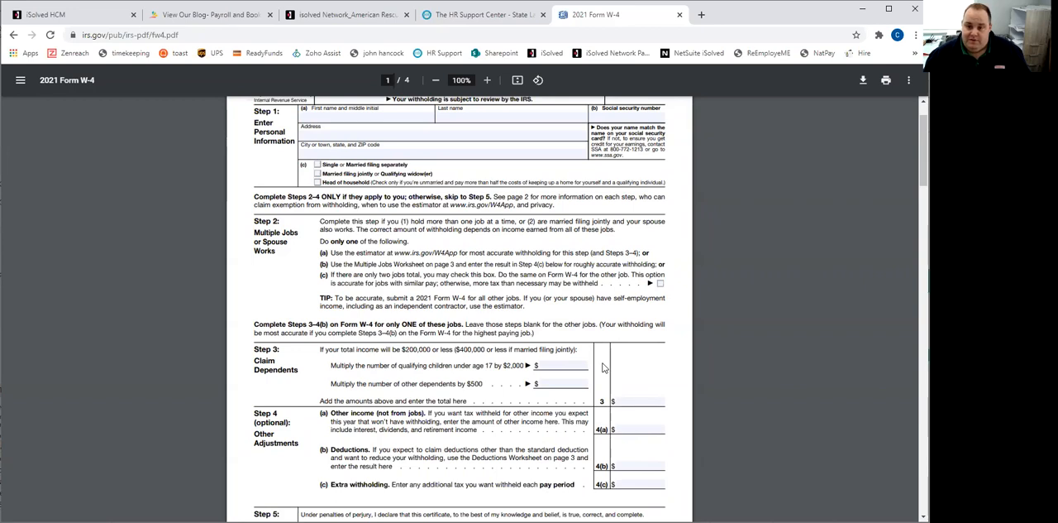
{"action": "scroll", "coordinate": [596, 327], "scroll_direction": "up", "scroll_amount": 1}
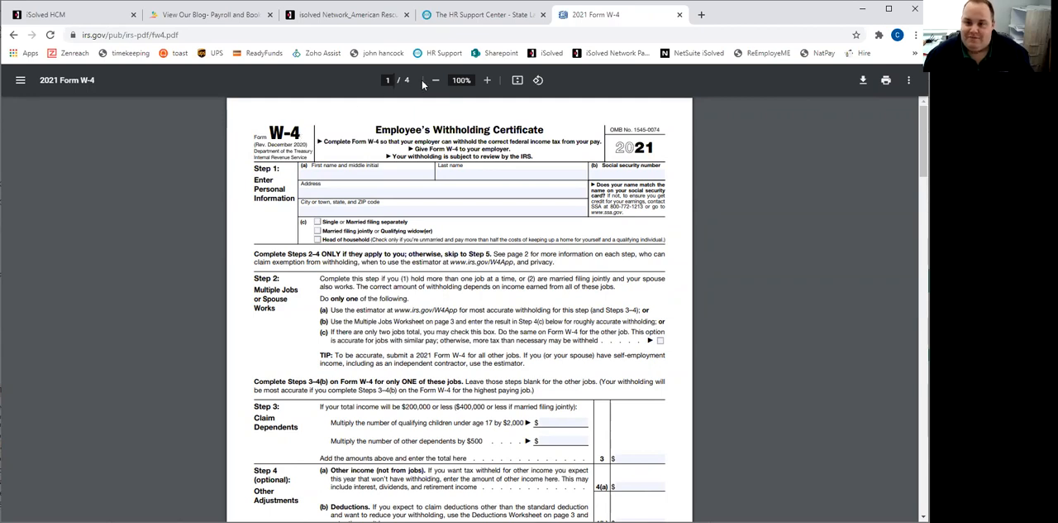
- Switch back to iSolved and set the federal income tax filing status to Single or Married Filing Separately
{"action": "left_click", "coordinate": [105, 24]}
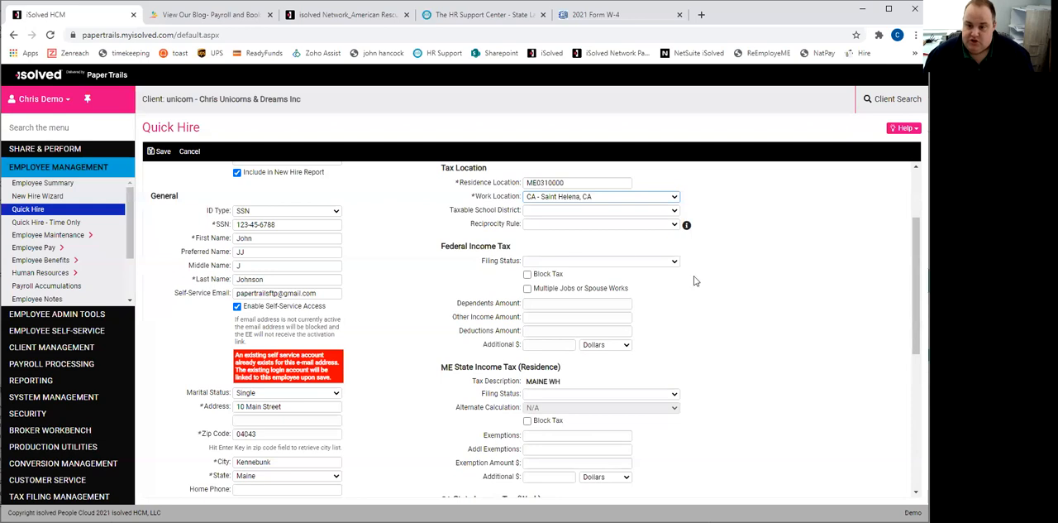
{"action": "left_click", "coordinate": [596, 262]}
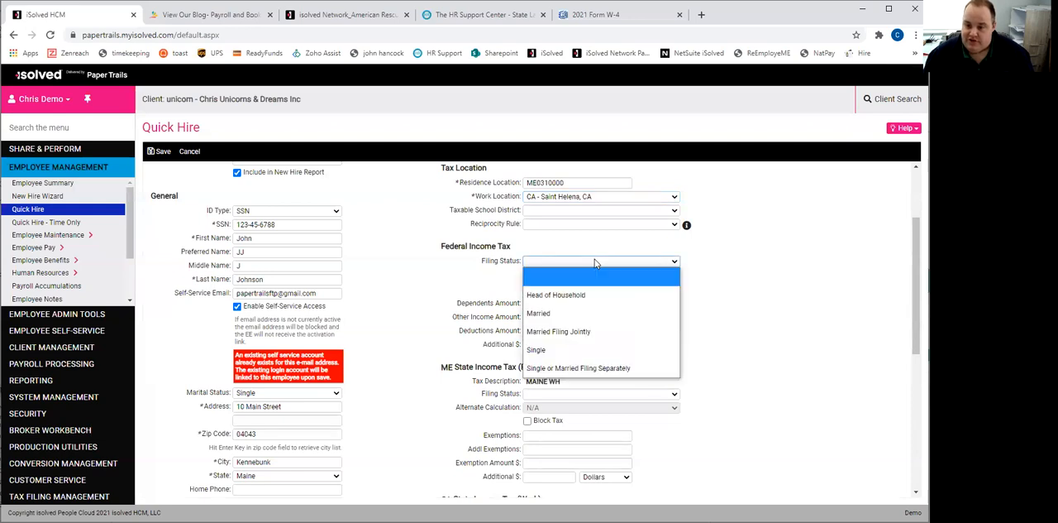
{"action": "left_click", "coordinate": [588, 375]}
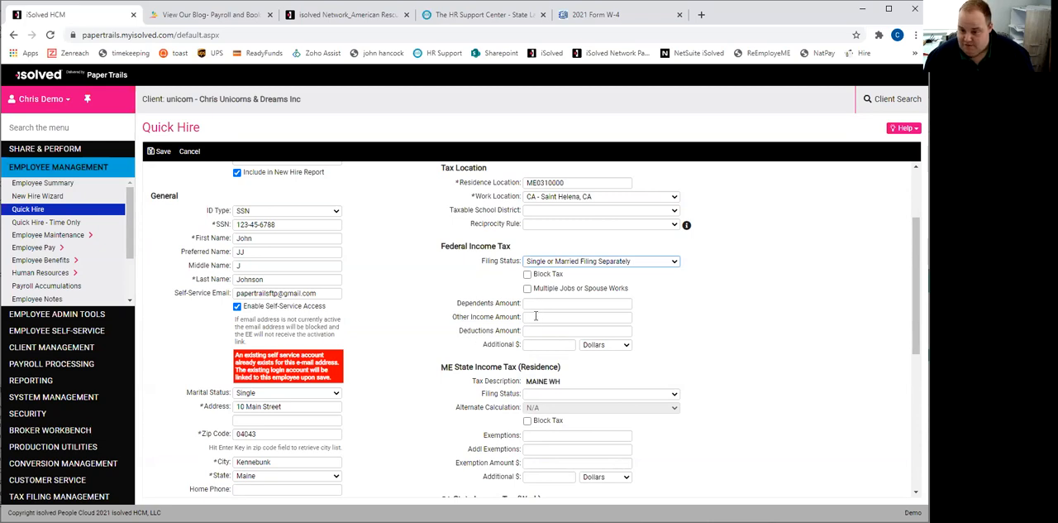
- Try the federal filing status Single, check the W-4 again, and restore Single or Married Filing Separately
{"action": "left_click", "coordinate": [571, 263]}
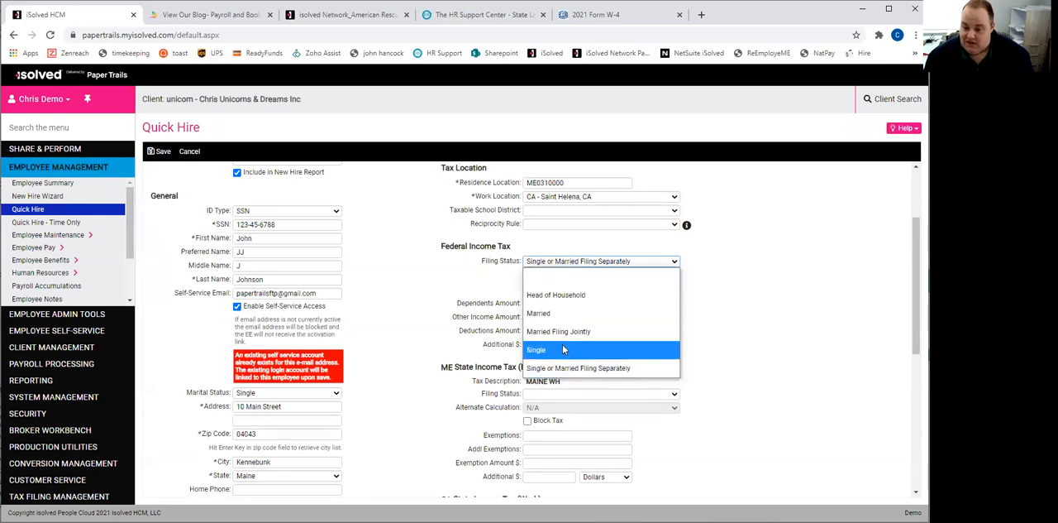
{"action": "left_click", "coordinate": [564, 349]}
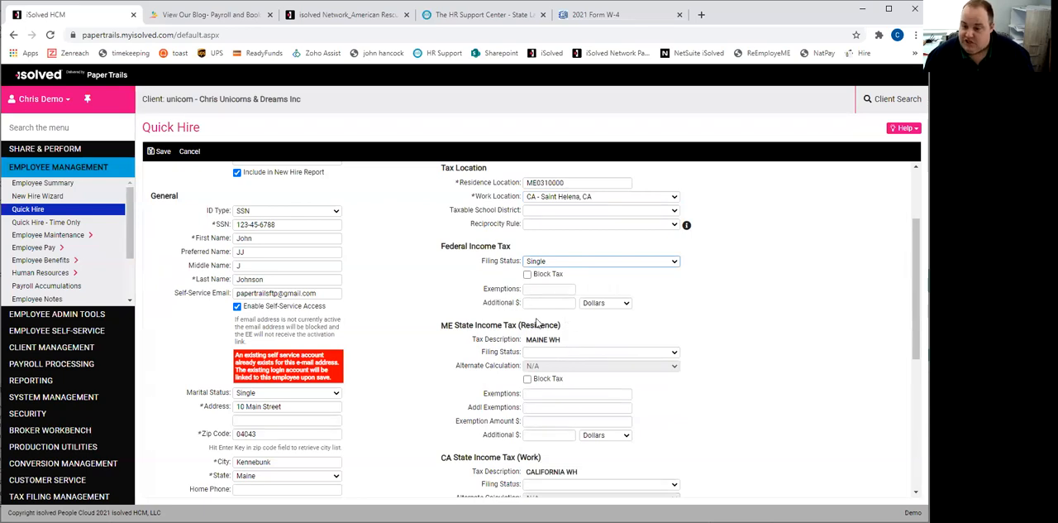
{"action": "left_click", "coordinate": [530, 288]}
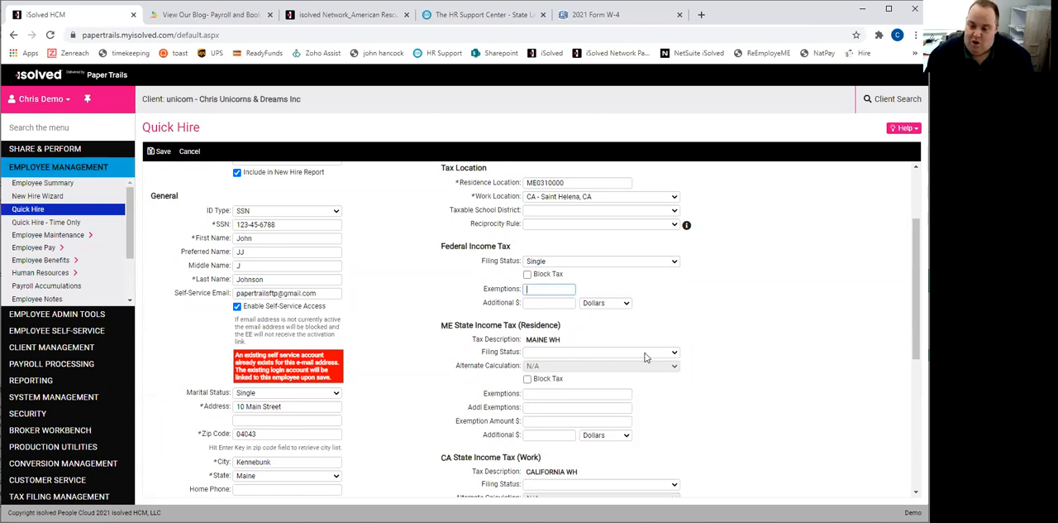
{"action": "left_click", "coordinate": [604, 20]}
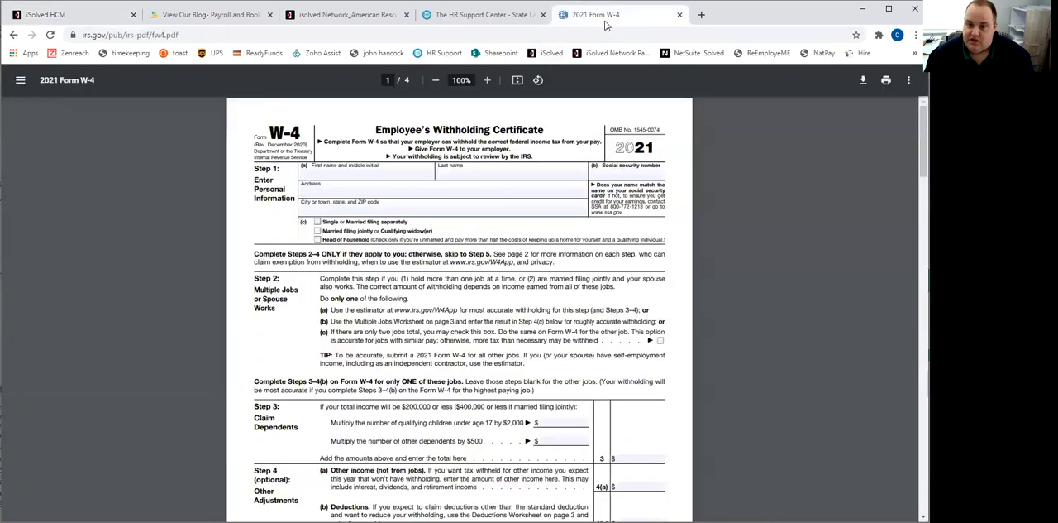
{"action": "left_click", "coordinate": [78, 14]}
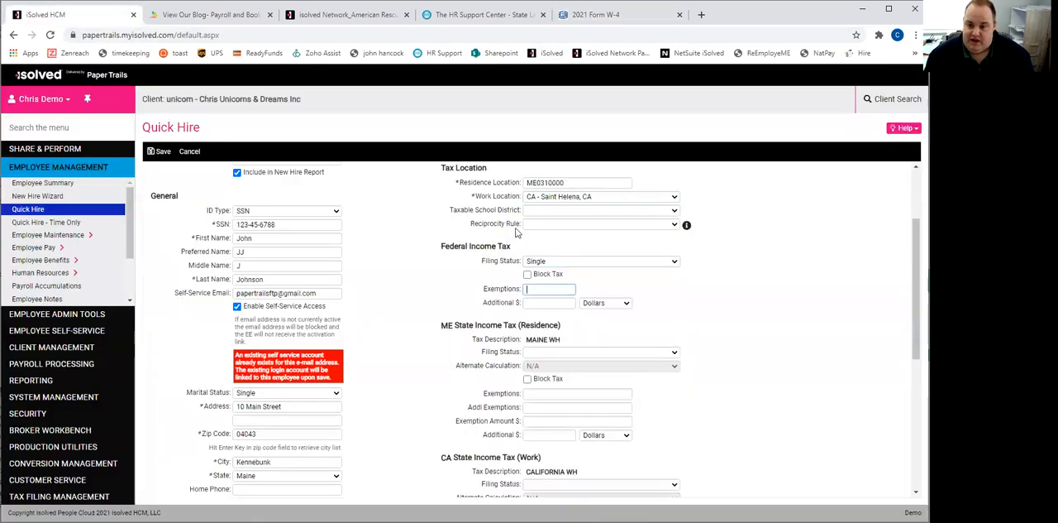
{"action": "left_click", "coordinate": [567, 261]}
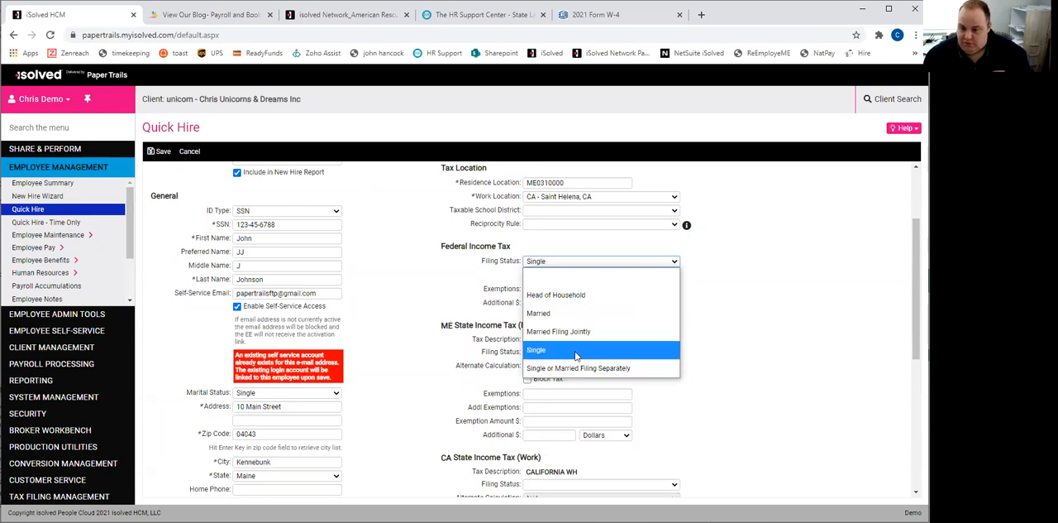
{"action": "left_click", "coordinate": [578, 370]}
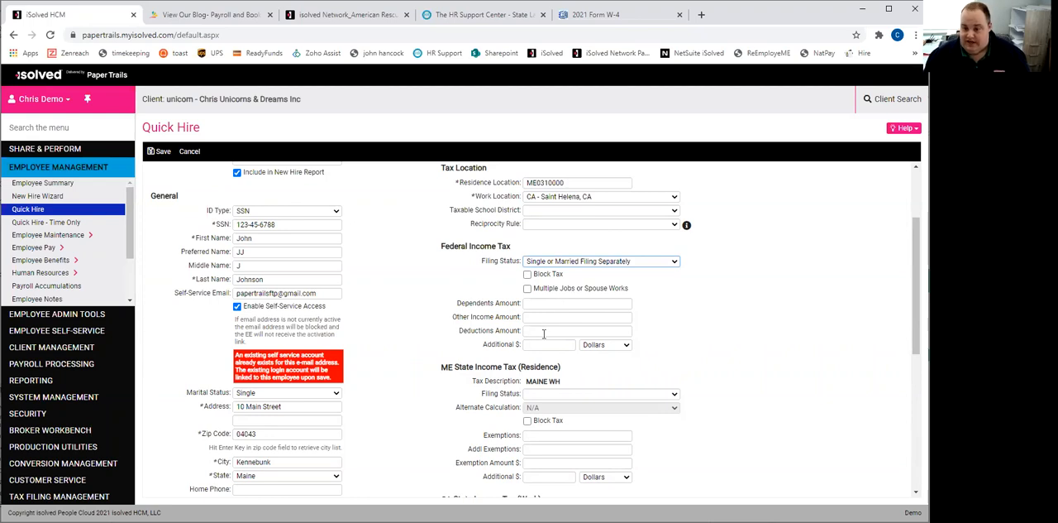
- Set the Maine residence income tax filing status to ME - Single/Head of Household with 2 exemptions
{"action": "scroll", "coordinate": [633, 333], "scroll_direction": "down", "scroll_amount": 1}
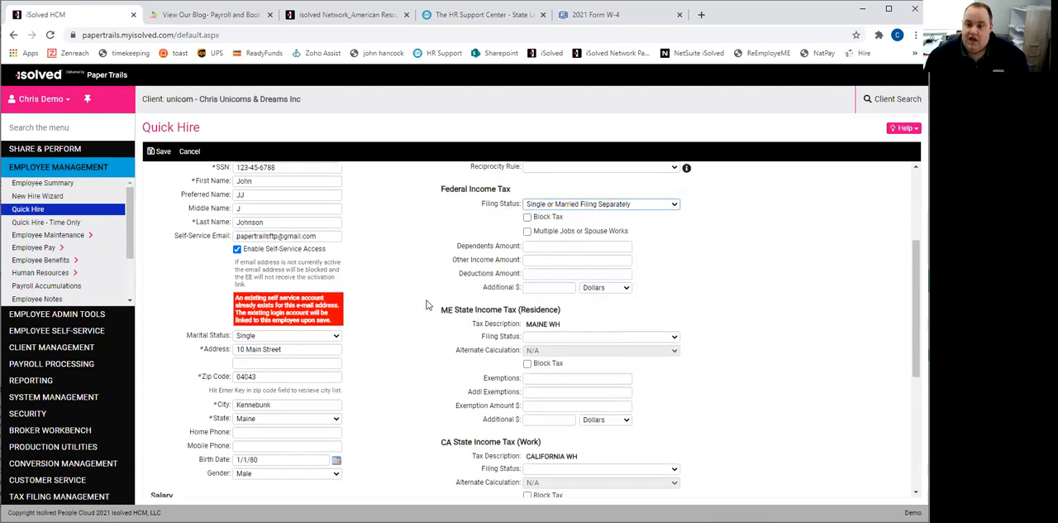
{"action": "left_click", "coordinate": [539, 337]}
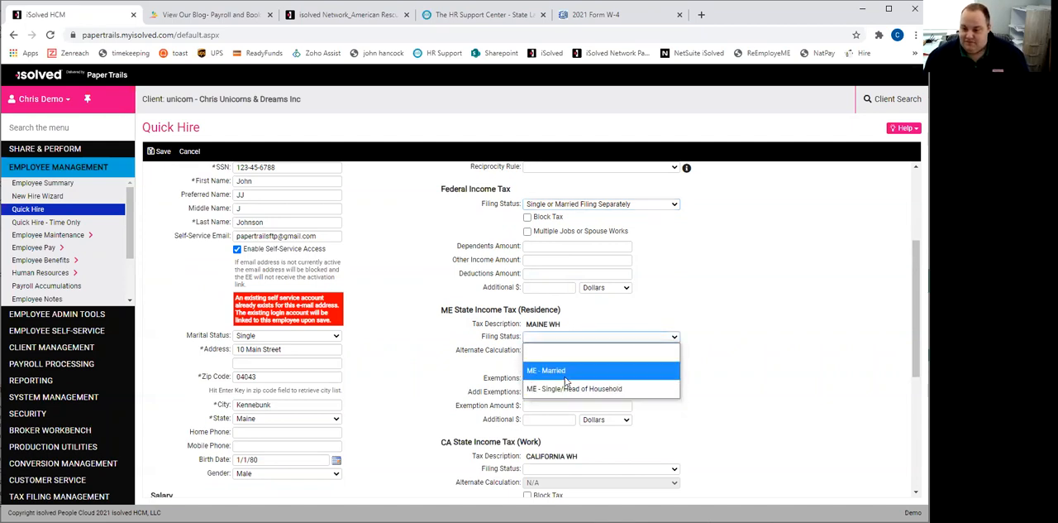
{"action": "left_click", "coordinate": [569, 389]}
{"action": "left_click", "coordinate": [545, 377]}
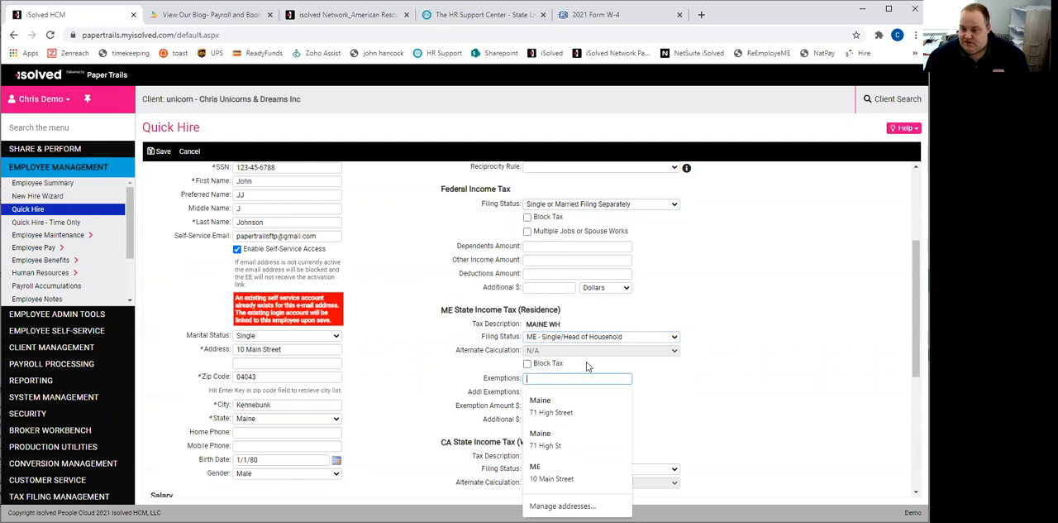
{"action": "type", "text": "2"}
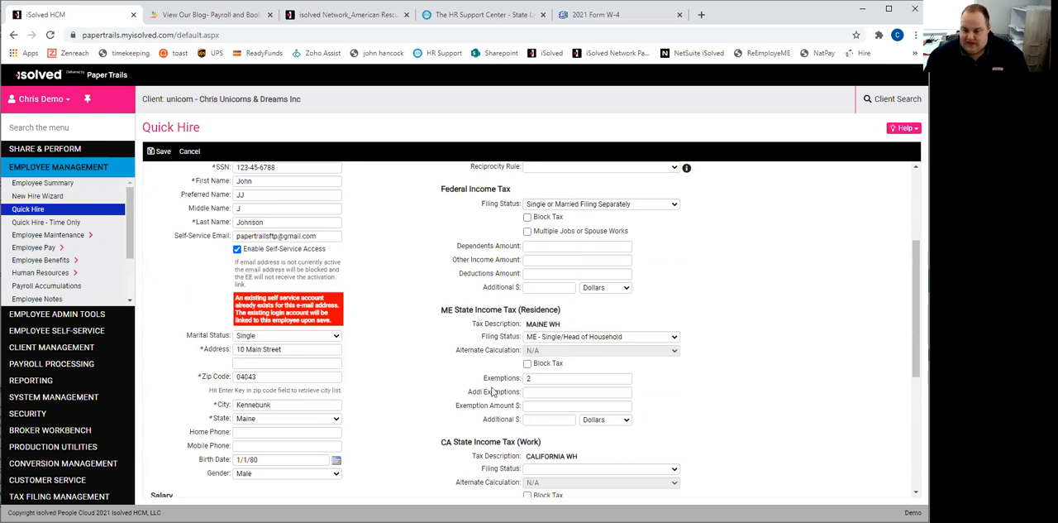
- Set up the first direct deposit as Active, with account type Checking and sequence 1
{"action": "scroll", "coordinate": [491, 421], "scroll_direction": "down", "scroll_amount": 2}
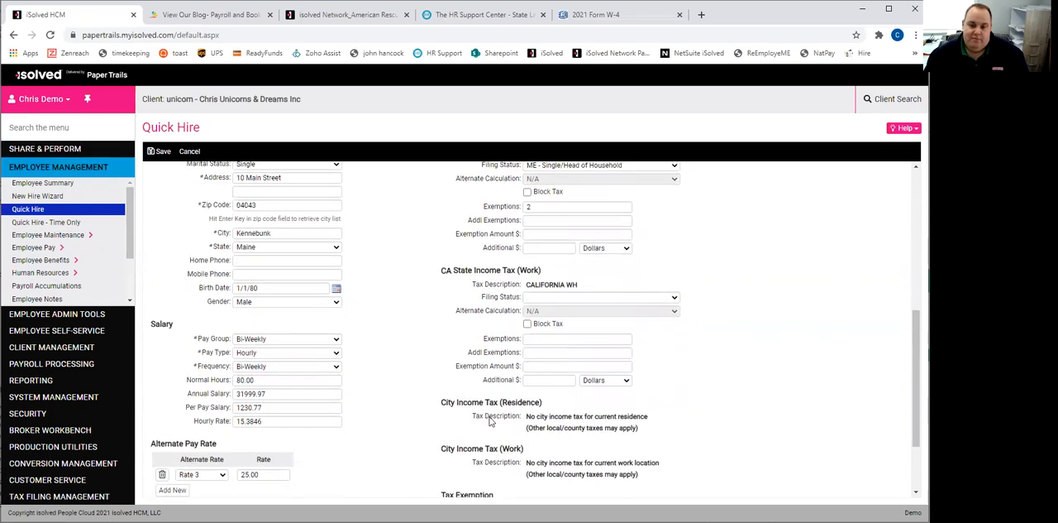
{"action": "scroll", "coordinate": [492, 422], "scroll_direction": "down", "scroll_amount": 2}
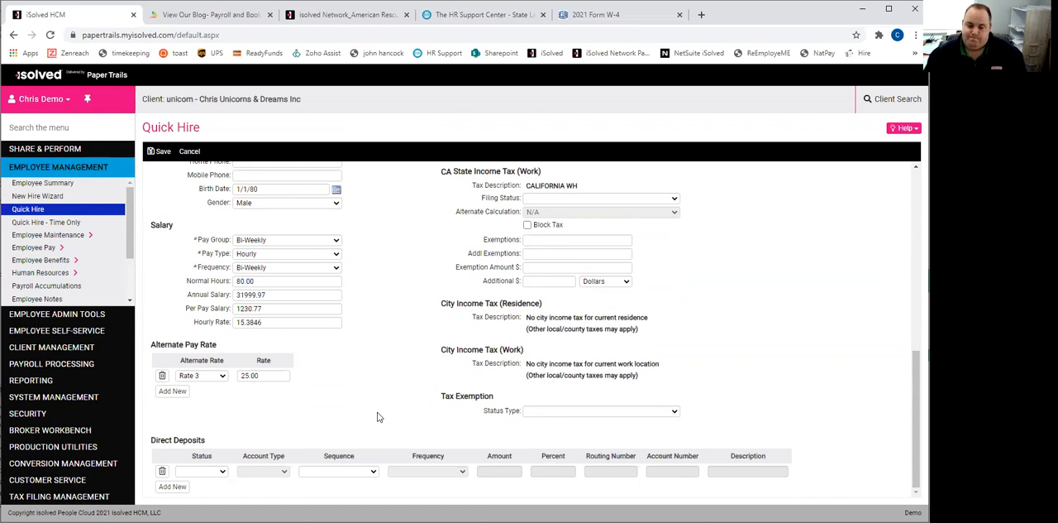
{"action": "left_click", "coordinate": [223, 472]}
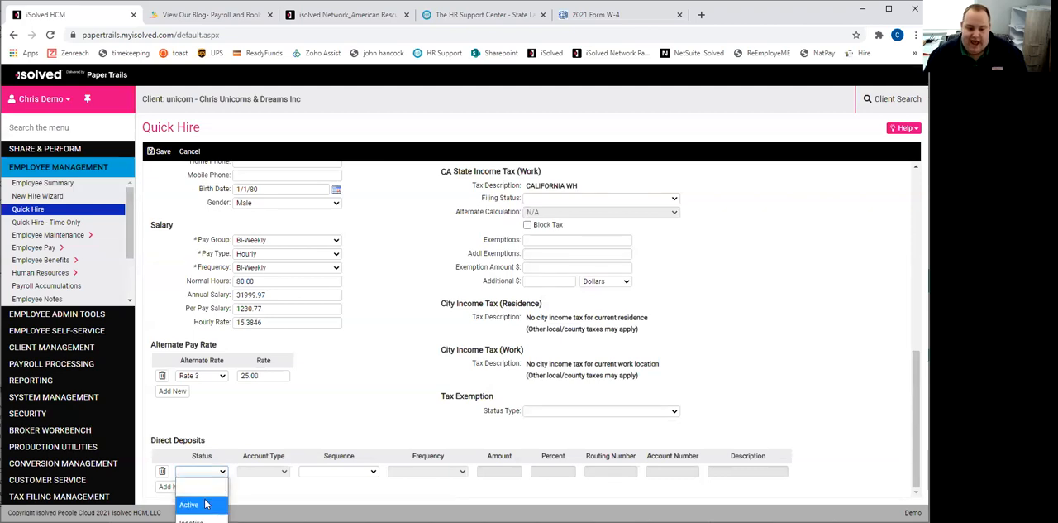
{"action": "left_click", "coordinate": [199, 503]}
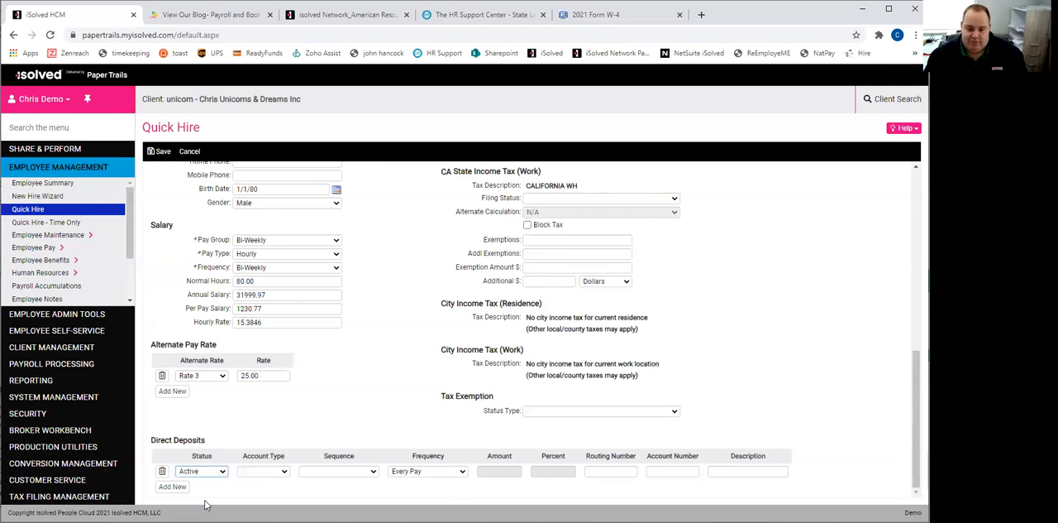
{"action": "left_click", "coordinate": [281, 471]}
{"action": "left_click", "coordinate": [281, 401]}
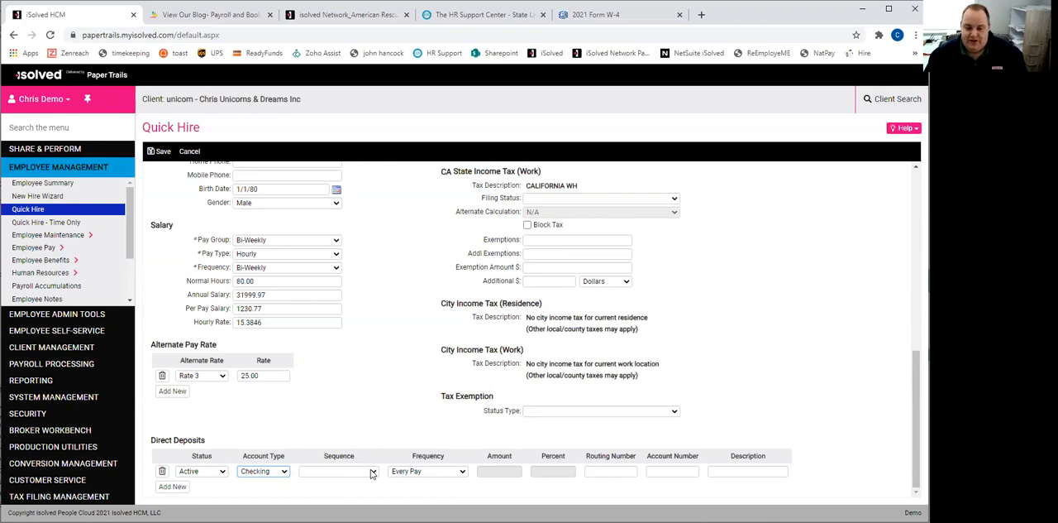
{"action": "left_click", "coordinate": [372, 472]}
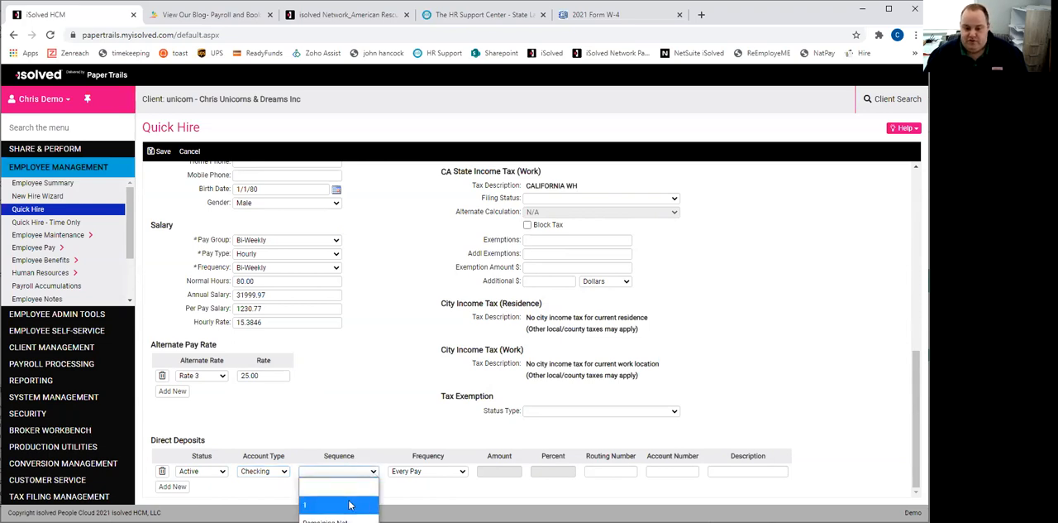
{"action": "left_click", "coordinate": [350, 504]}
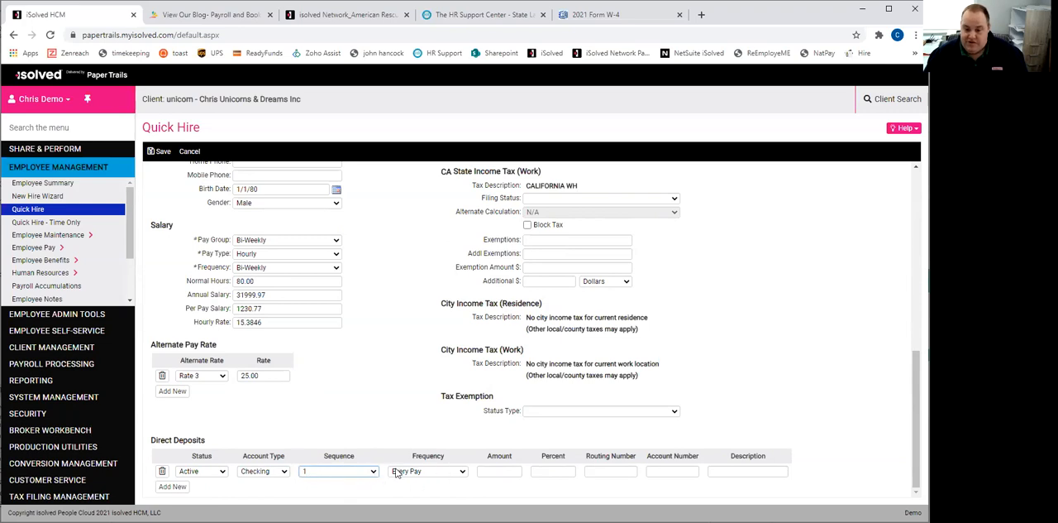
- Look through the first direct deposit's frequency options, keep Every Pay, and enter an amount of 50
{"action": "left_click", "coordinate": [453, 475]}
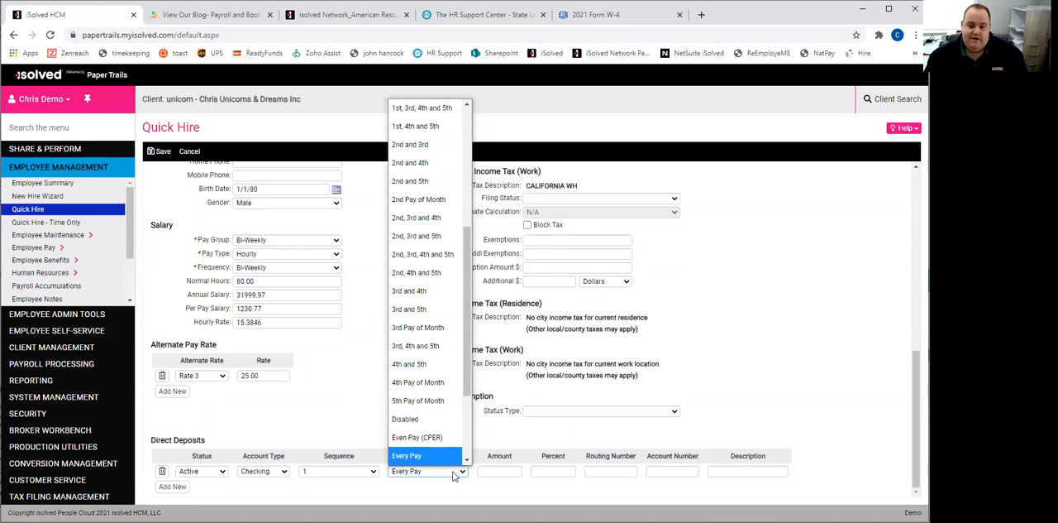
{"action": "key", "text": "Down"}
{"action": "key", "text": "Down"}
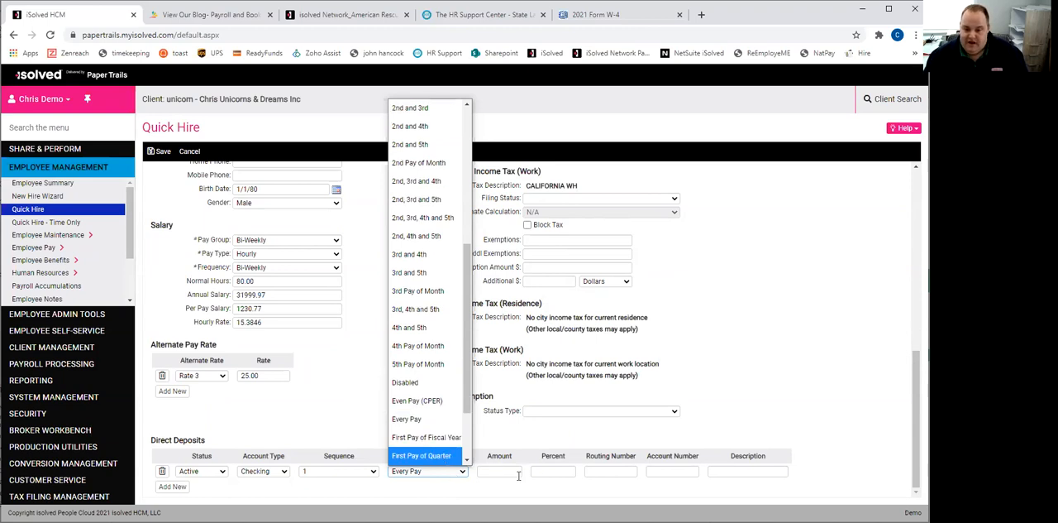
{"action": "left_click", "coordinate": [511, 472]}
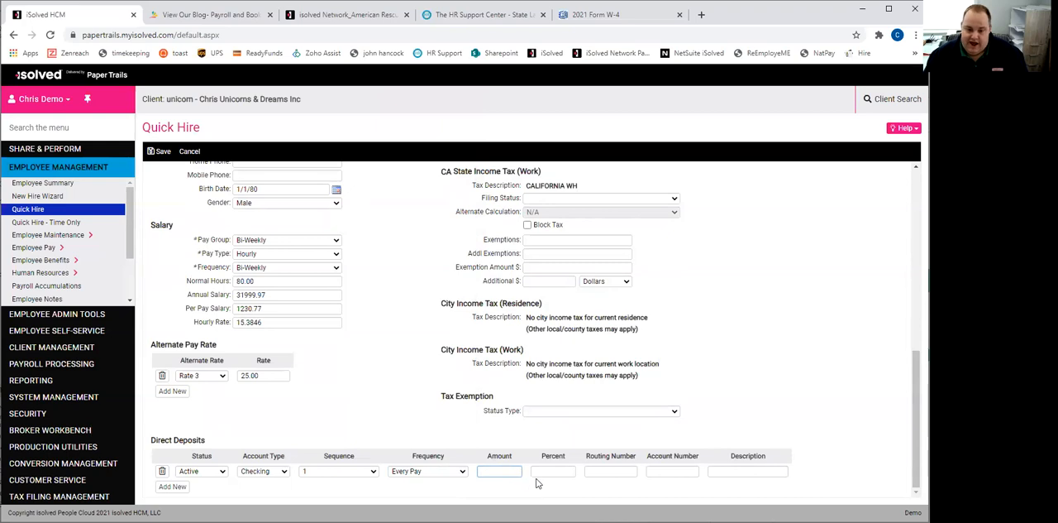
{"action": "type", "text": "50"}
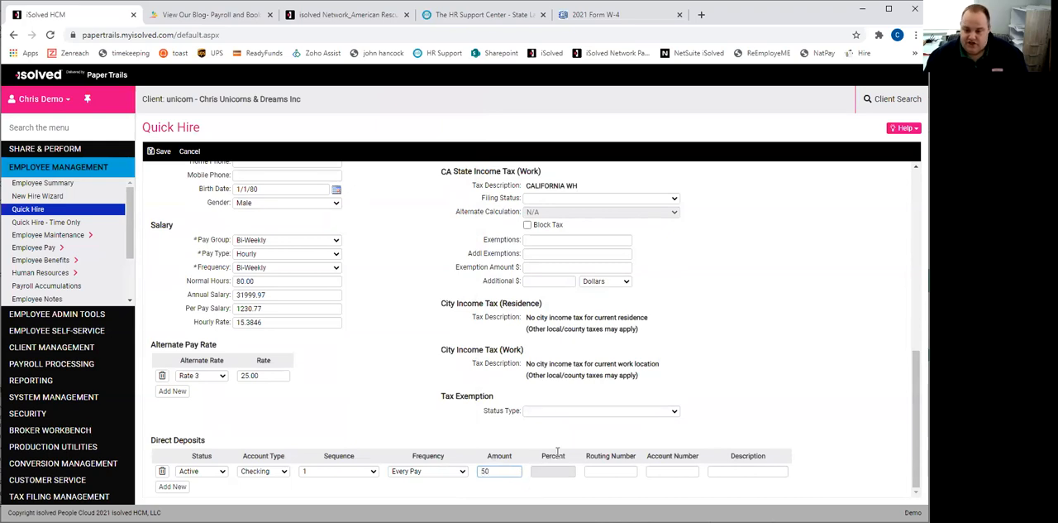
- Enter the bank routing number and account number for the first direct deposit and describe it as "Fun money"
{"action": "left_click", "coordinate": [599, 472]}
{"action": "type", "text": "211274502"}
{"action": "key", "text": "Tab"}
{"action": "type", "text": "123456"}
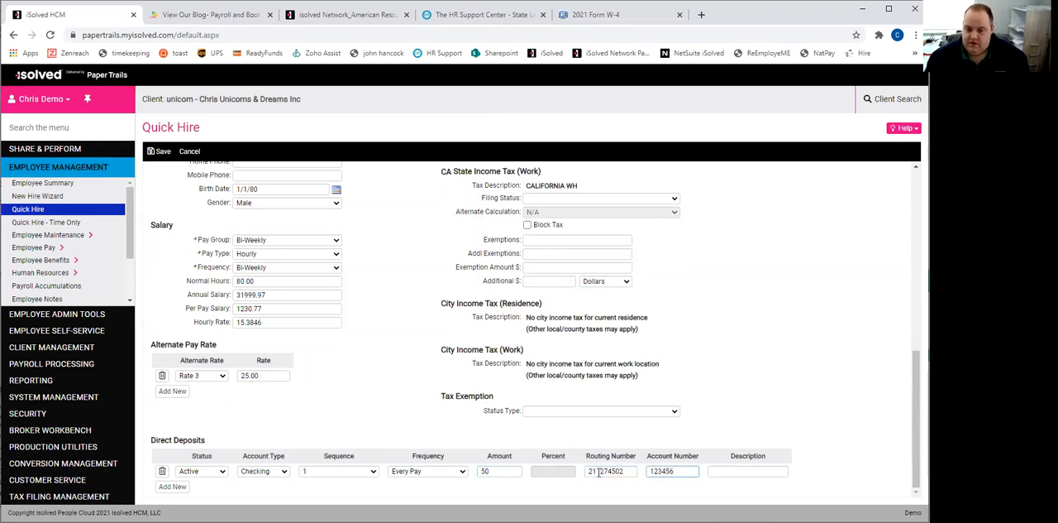
{"action": "left_click", "coordinate": [719, 469]}
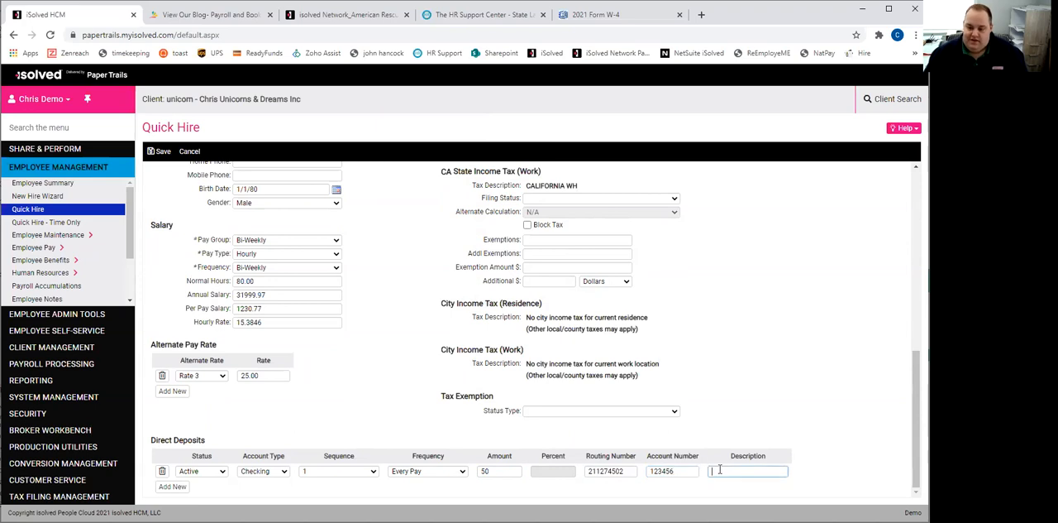
{"action": "type", "text": "Fun money"}
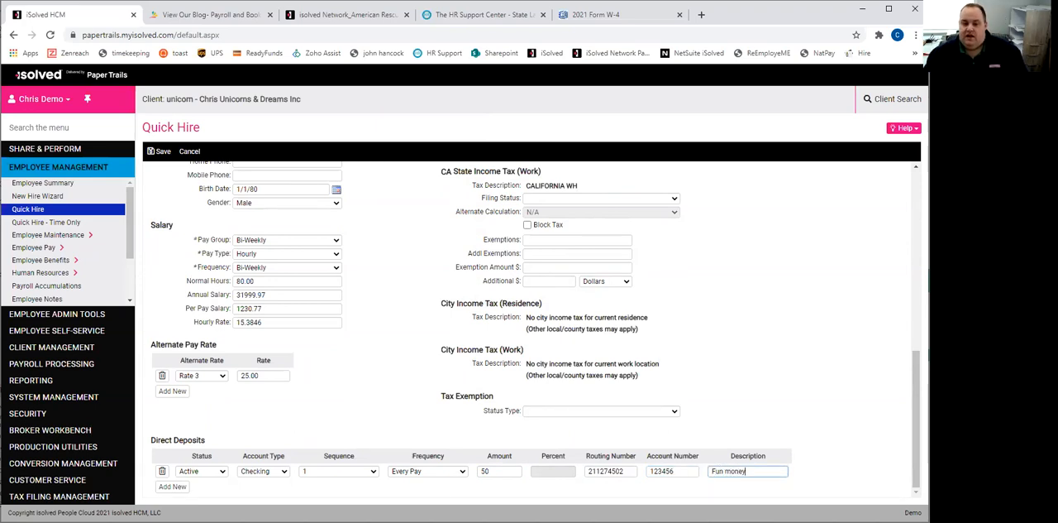
- Add a second direct deposit with status Active, account type Checking and sequence Remaining Net
{"action": "left_click", "coordinate": [170, 488]}
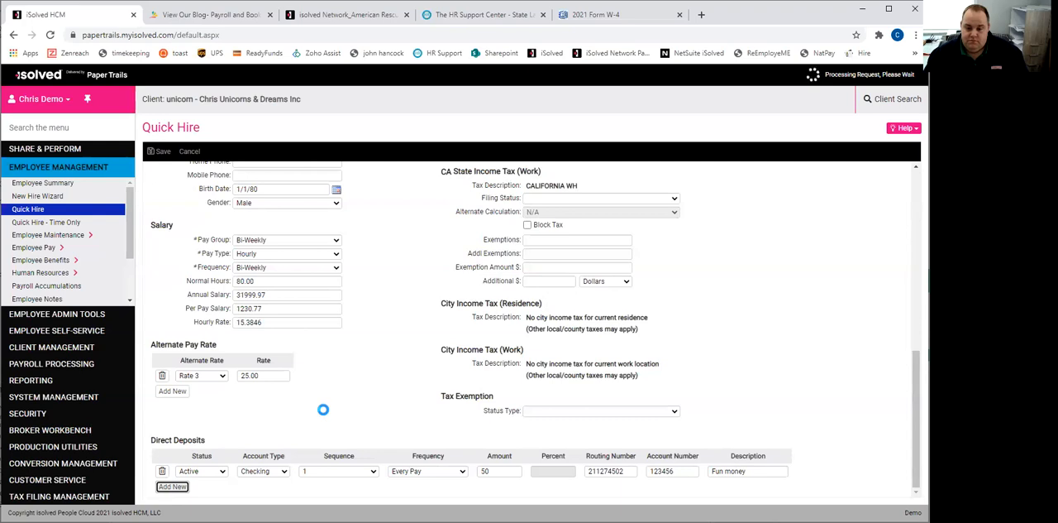
{"action": "left_click", "coordinate": [201, 470]}
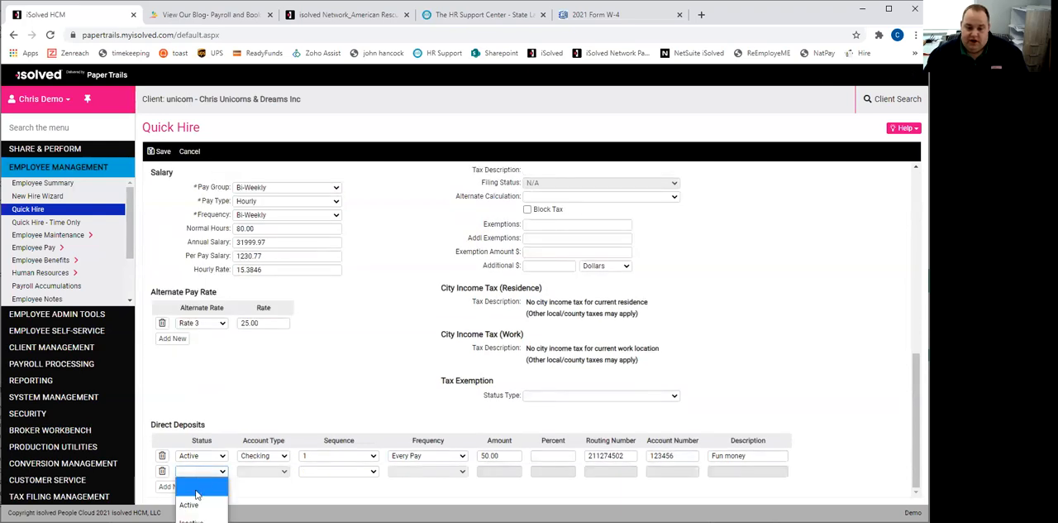
{"action": "left_click", "coordinate": [197, 502]}
{"action": "left_click", "coordinate": [282, 471]}
{"action": "left_click", "coordinate": [268, 403]}
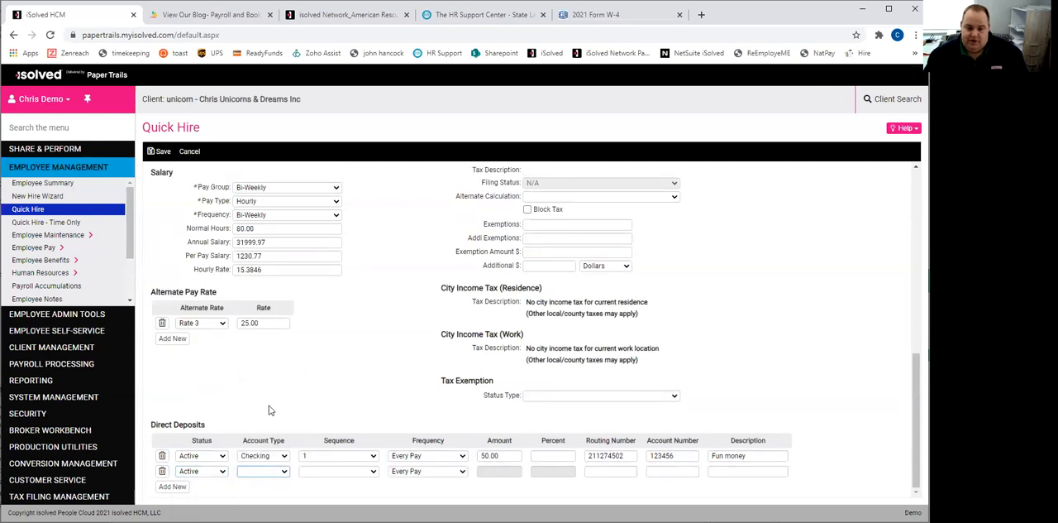
{"action": "left_click", "coordinate": [373, 473]}
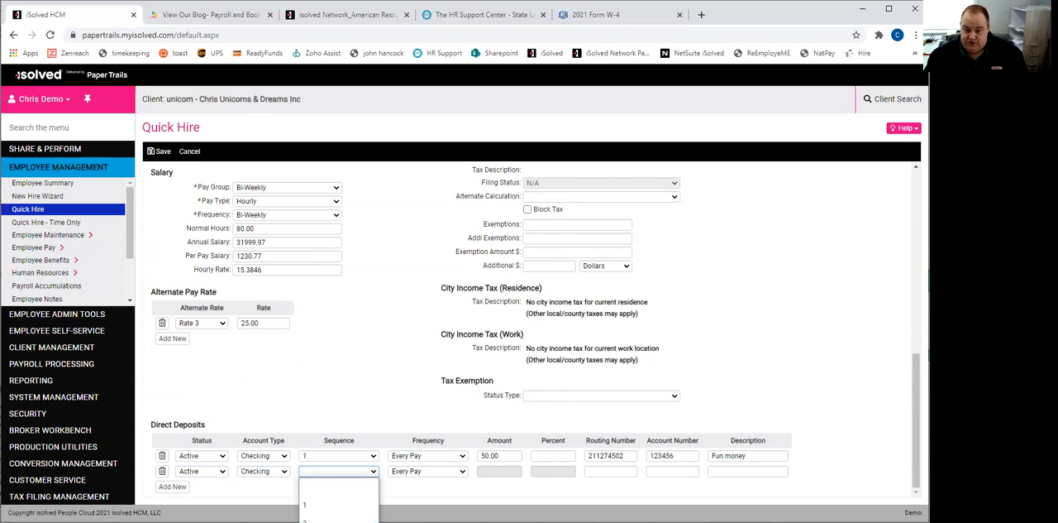
{"action": "left_click", "coordinate": [344, 521]}
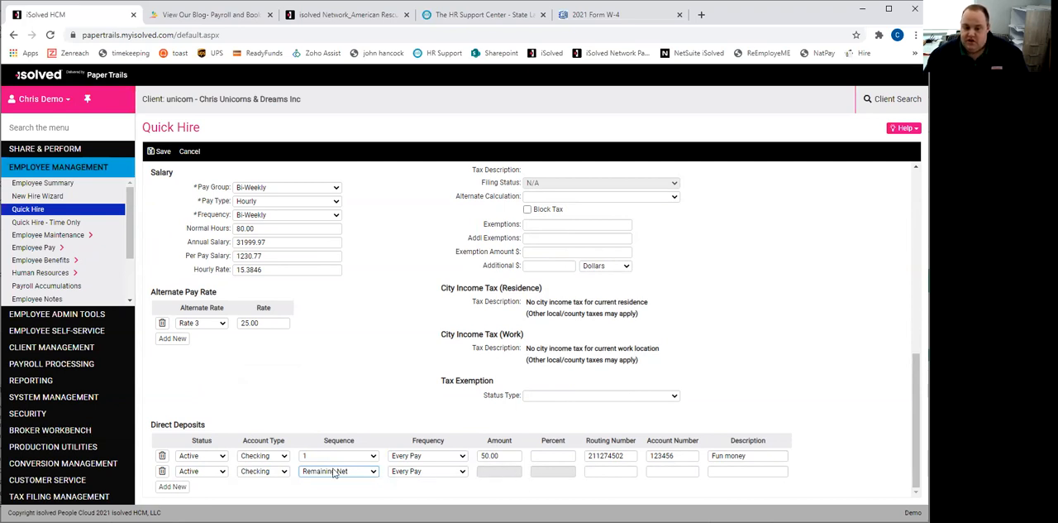
- Enter the bank routing number and account number for the second direct deposit and describe it as "Bills"
{"action": "left_click", "coordinate": [615, 471]}
{"action": "key", "text": "BackSpace"}
{"action": "key", "text": "Tab"}
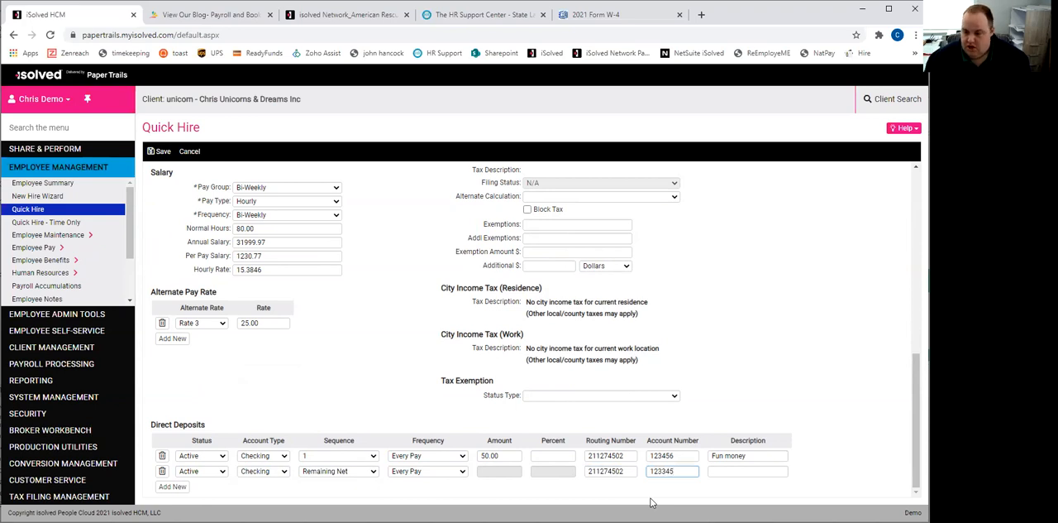
{"action": "key", "text": "Tab"}
{"action": "left_click", "coordinate": [715, 495]}
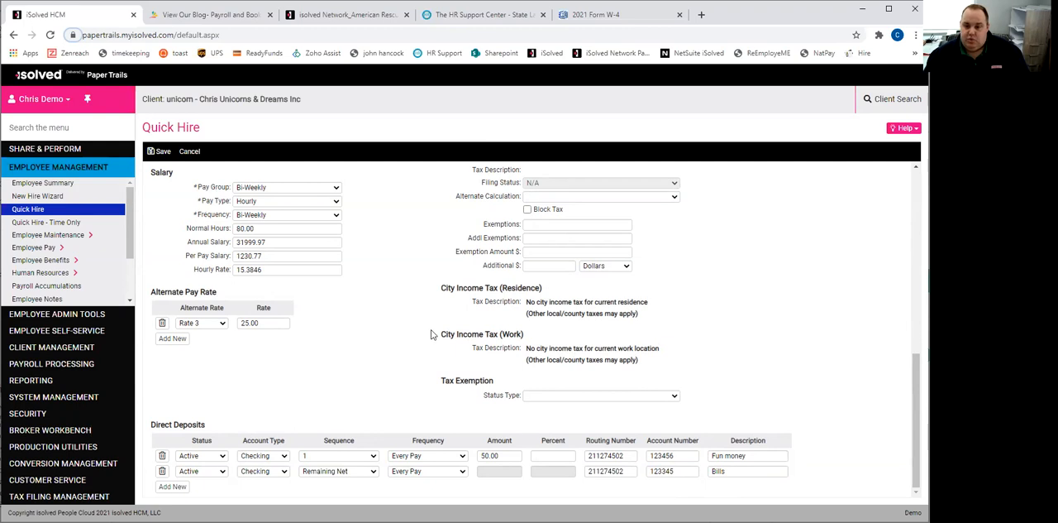
- Save the new hire and open the employee's General record under Employee Maintenance, leaving the blank Quick Hire form
{"action": "scroll", "coordinate": [413, 334], "scroll_direction": "up", "scroll_amount": 10}
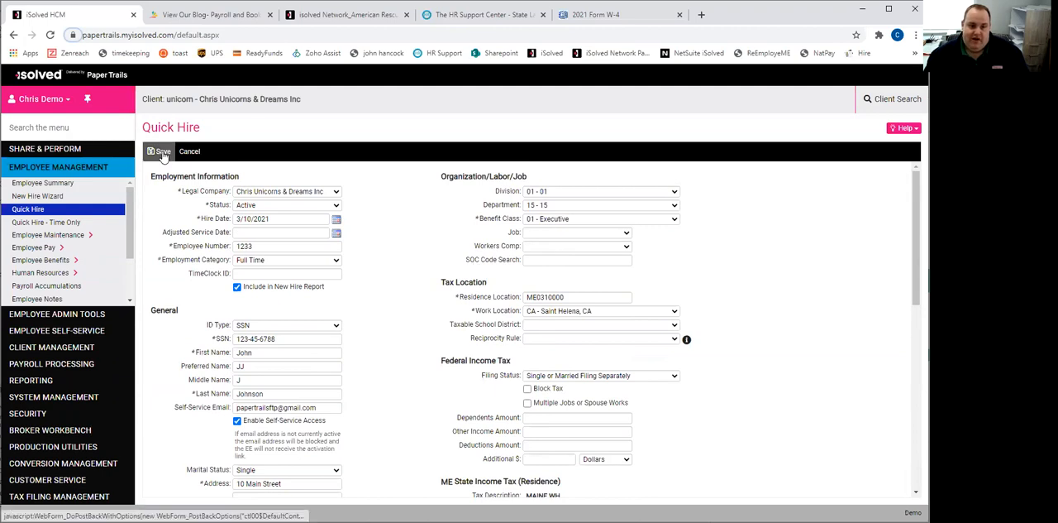
{"action": "left_click", "coordinate": [161, 152]}
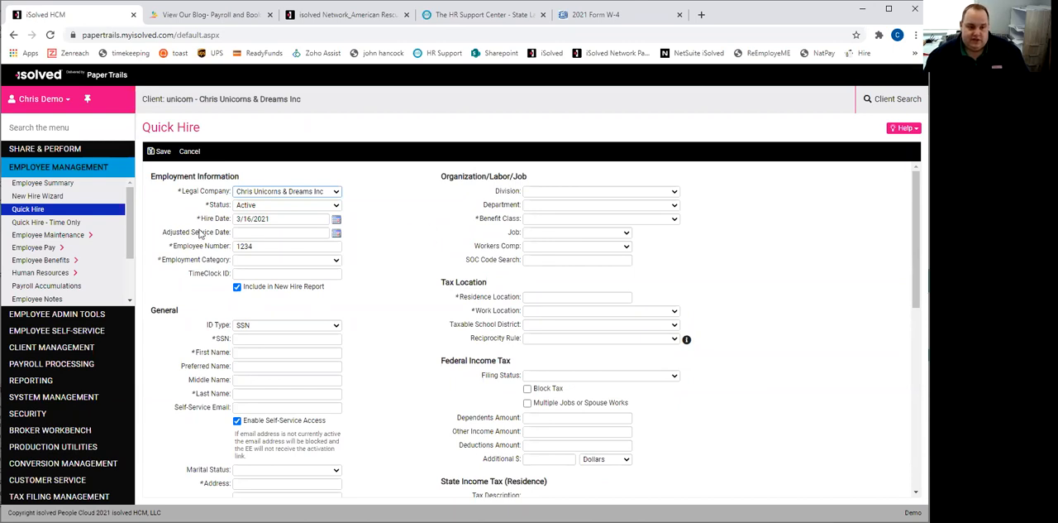
{"action": "left_click", "coordinate": [73, 235]}
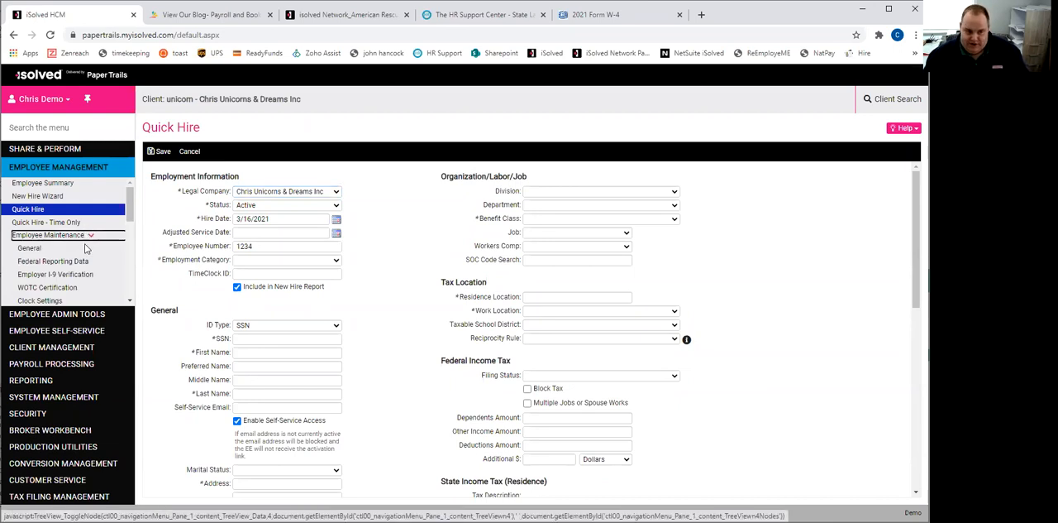
{"action": "left_click", "coordinate": [31, 248]}
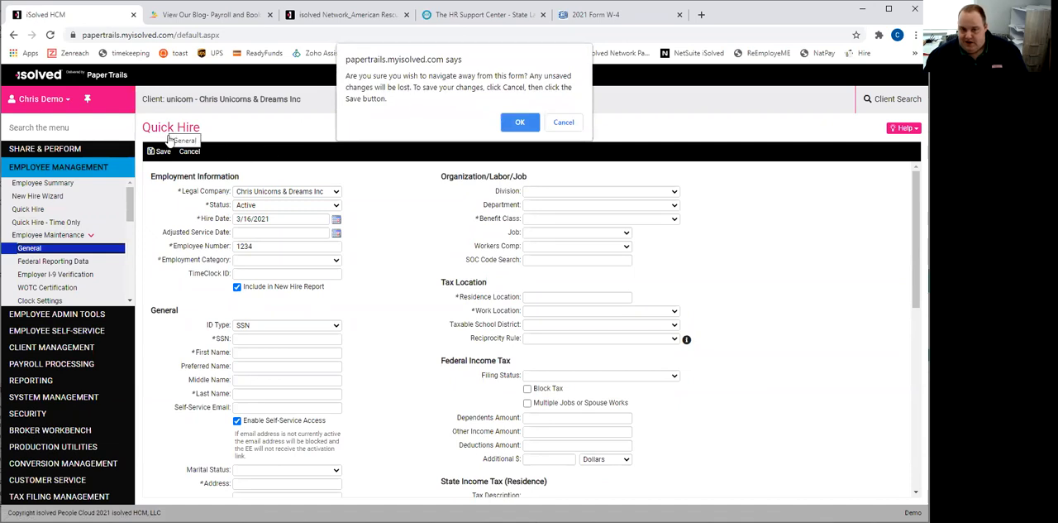
{"action": "left_click", "coordinate": [528, 123]}
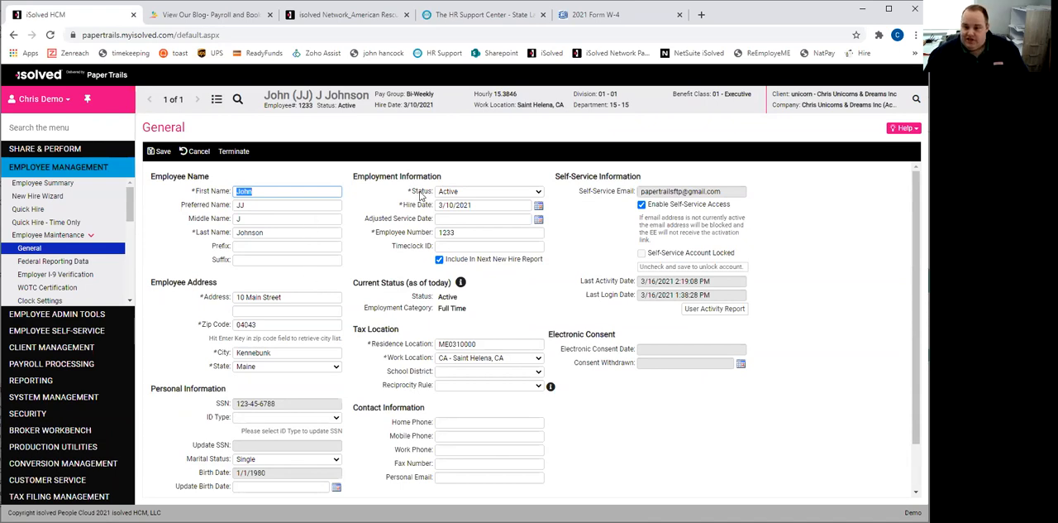
- Review the new employee's General record, including address, personal, employment, tax location, contact and self-service information
{"action": "scroll", "coordinate": [296, 206], "scroll_direction": "down", "scroll_amount": 1}
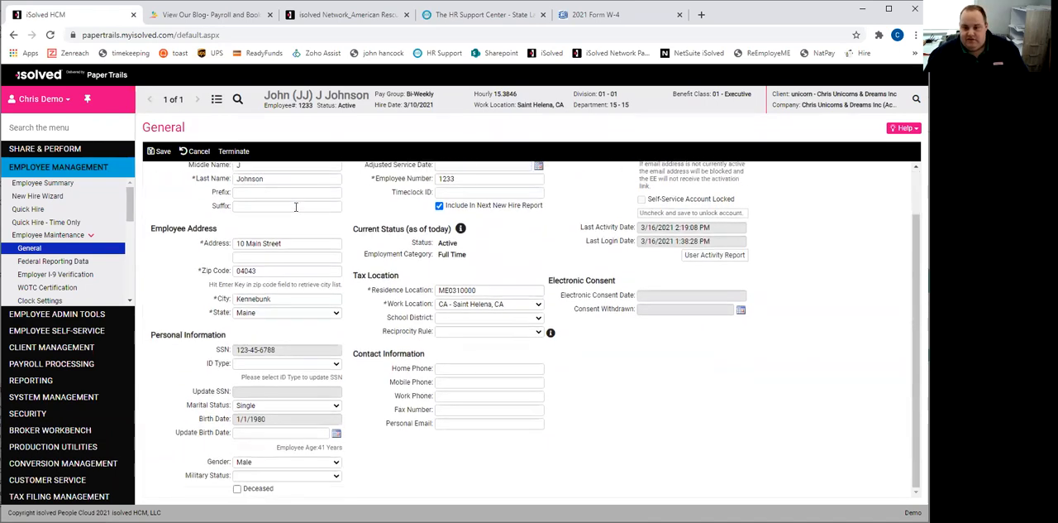
{"action": "scroll", "coordinate": [298, 219], "scroll_direction": "up", "scroll_amount": 1}
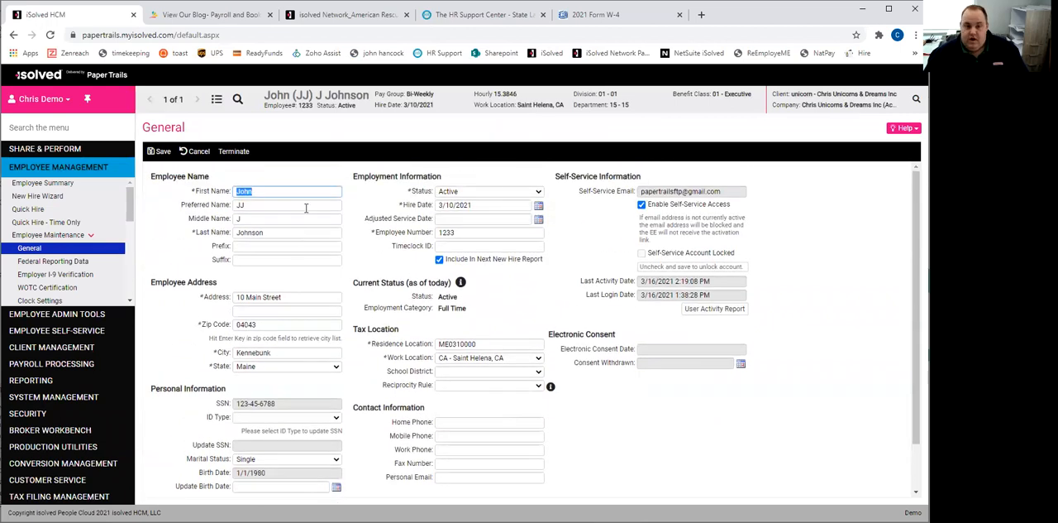
{"action": "scroll", "coordinate": [413, 248], "scroll_direction": "down", "scroll_amount": 1}
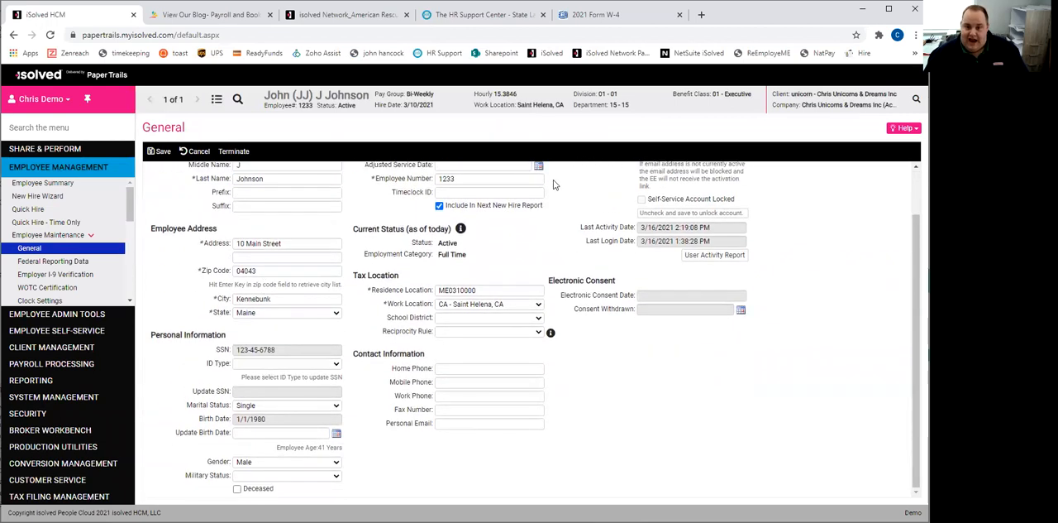
{"action": "scroll", "coordinate": [315, 364], "scroll_direction": "up", "scroll_amount": 1}
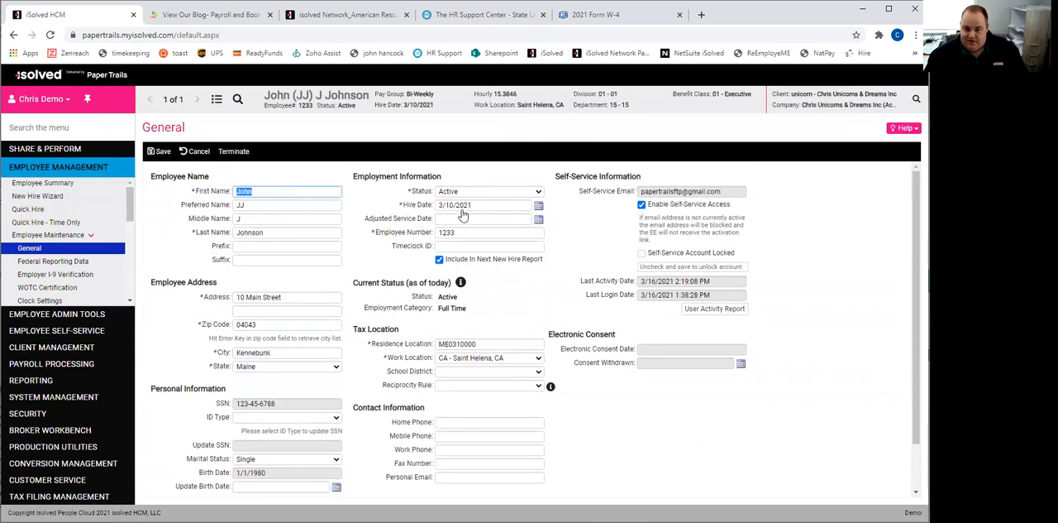
{"action": "scroll", "coordinate": [463, 214], "scroll_direction": "down", "scroll_amount": 1}
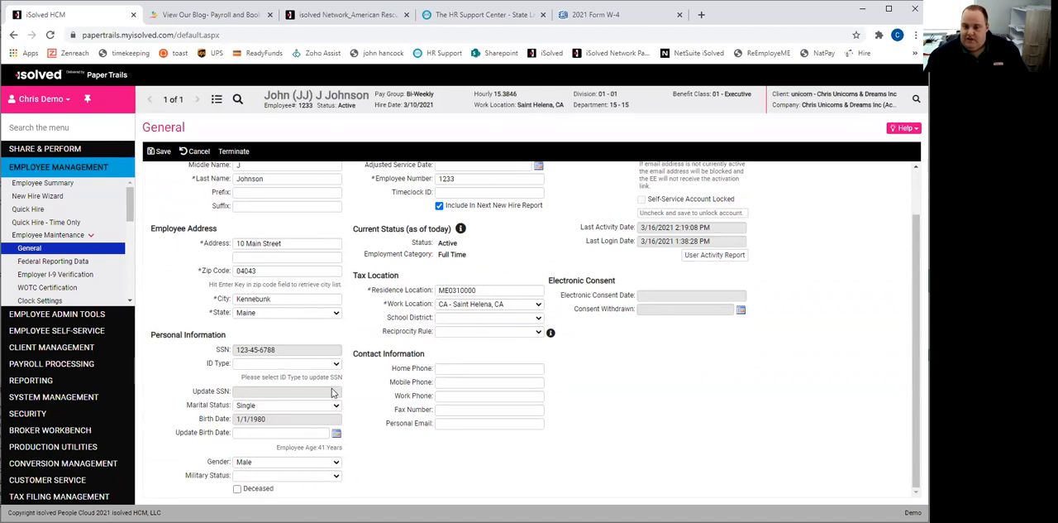
{"action": "scroll", "coordinate": [451, 370], "scroll_direction": "up", "scroll_amount": 1}
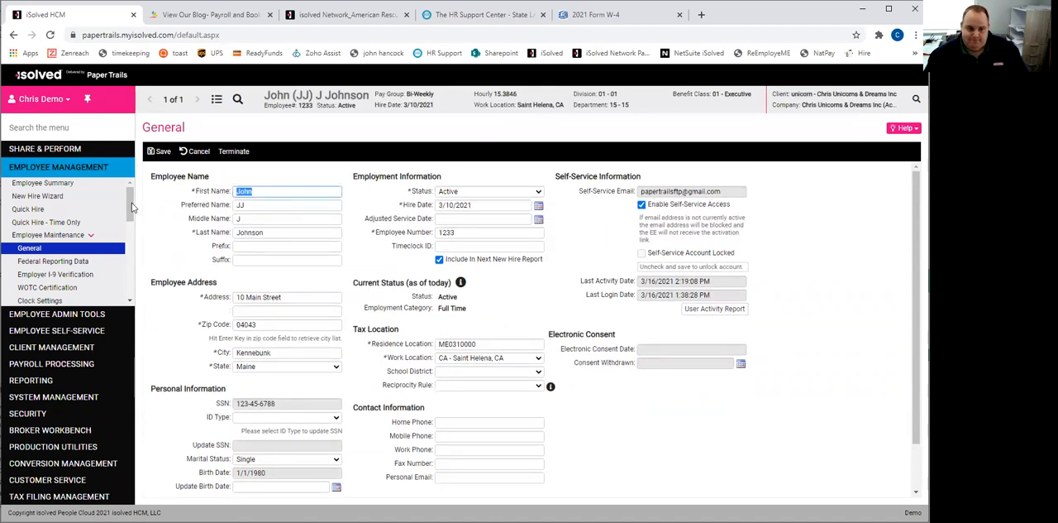
- Add and save a new employment category record for the employee with category Part Time, effective 3/16/2021
{"action": "scroll", "coordinate": [132, 208], "scroll_direction": "down", "scroll_amount": 2}
{"action": "scroll", "coordinate": [132, 223], "scroll_direction": "up", "scroll_amount": 1}
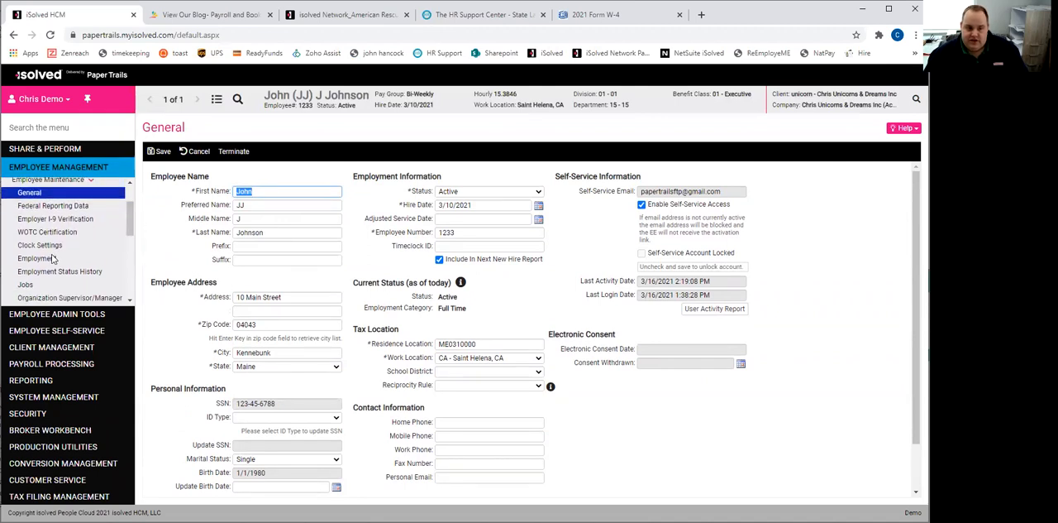
{"action": "left_click", "coordinate": [48, 259]}
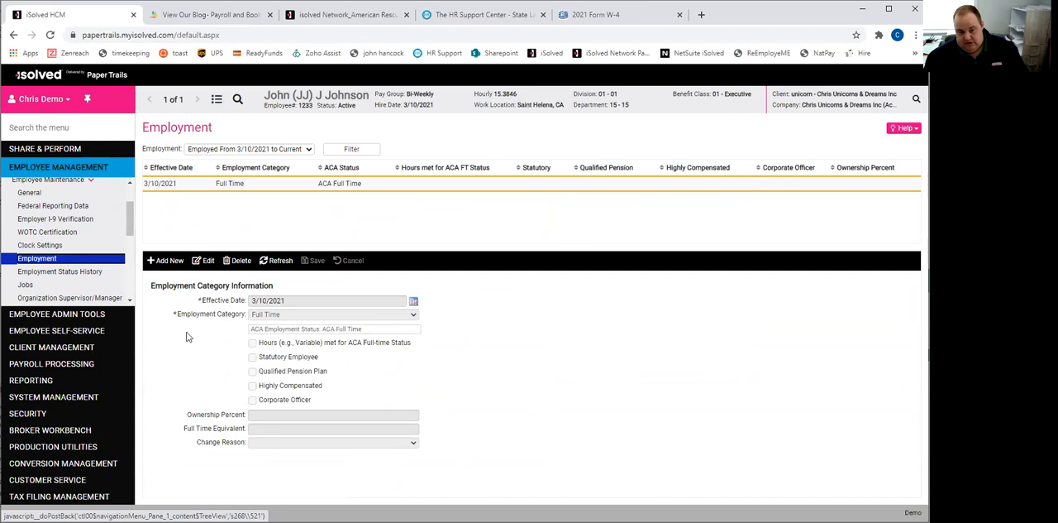
{"action": "left_click", "coordinate": [163, 262]}
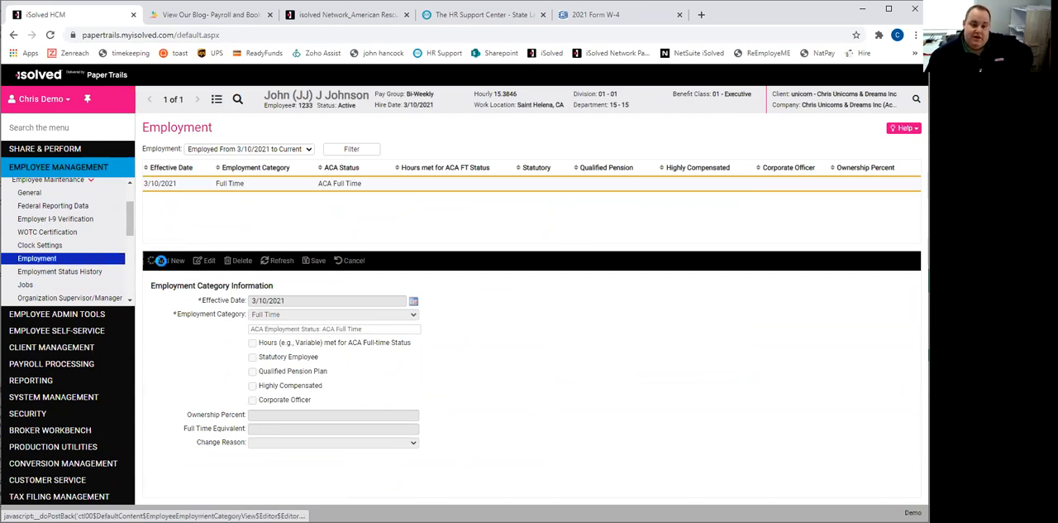
{"action": "left_click", "coordinate": [386, 315]}
{"action": "left_click", "coordinate": [273, 367]}
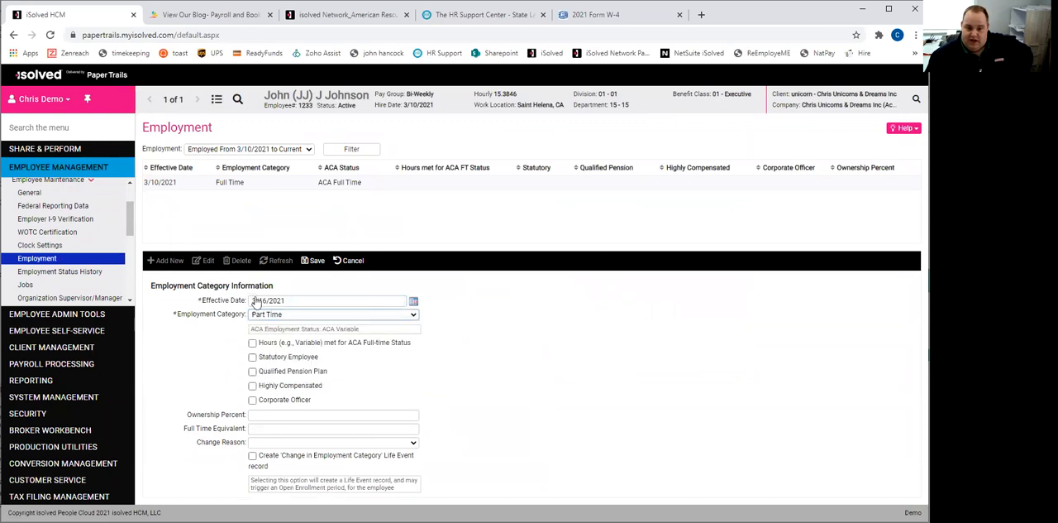
{"action": "left_click", "coordinate": [311, 262]}
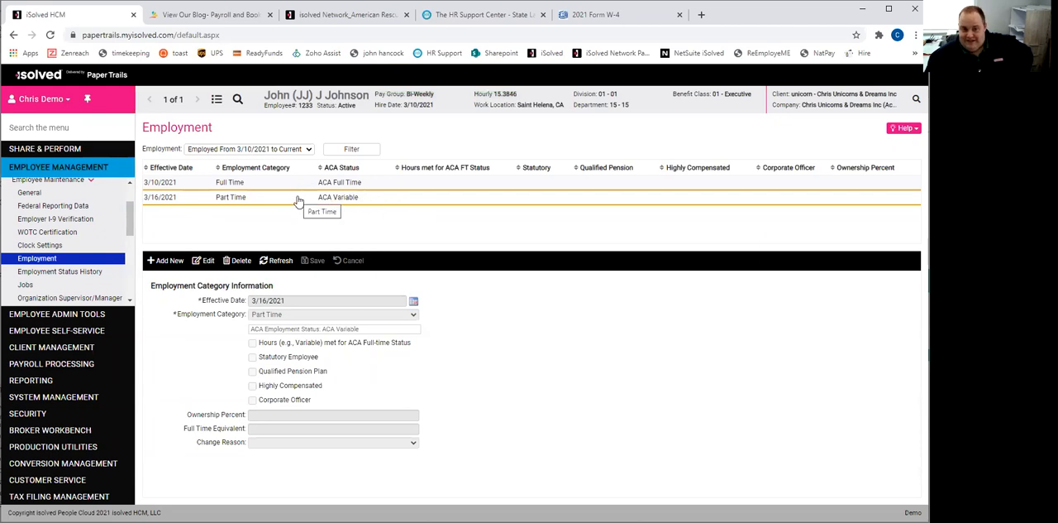
- Check the employment status history and change the employee's department to 20 - 20 under Organizations, saving the change
{"action": "left_click", "coordinate": [41, 273]}
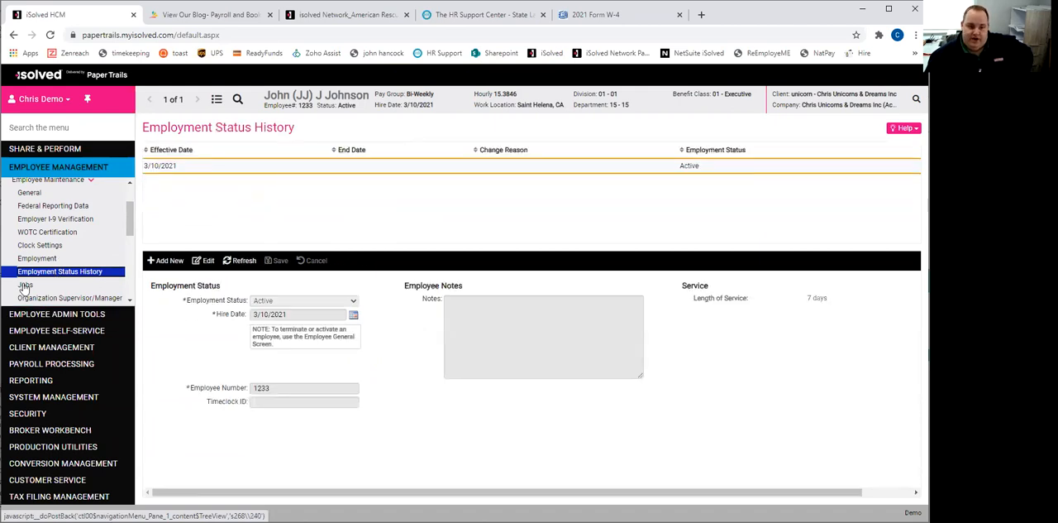
{"action": "scroll", "coordinate": [124, 246], "scroll_direction": "down", "scroll_amount": 3}
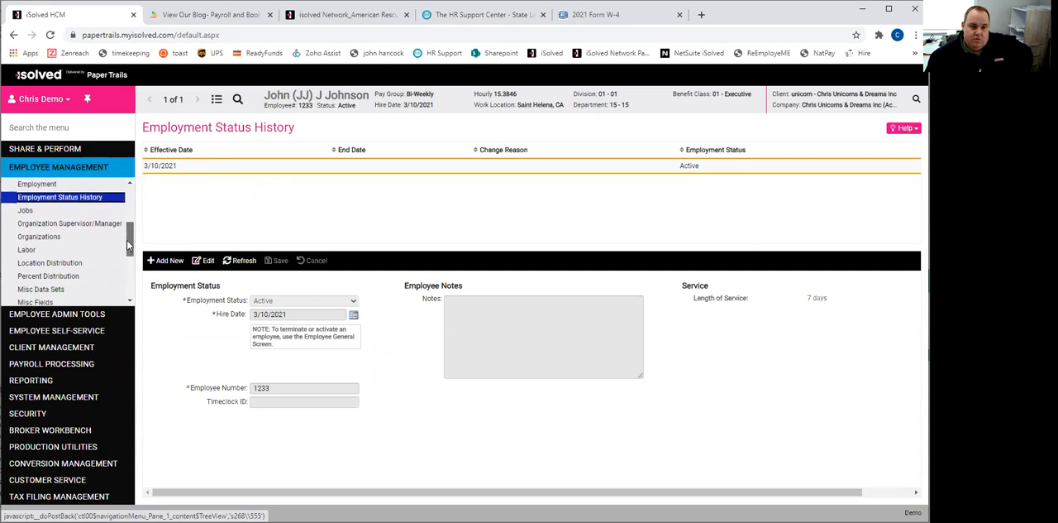
{"action": "left_click", "coordinate": [39, 234]}
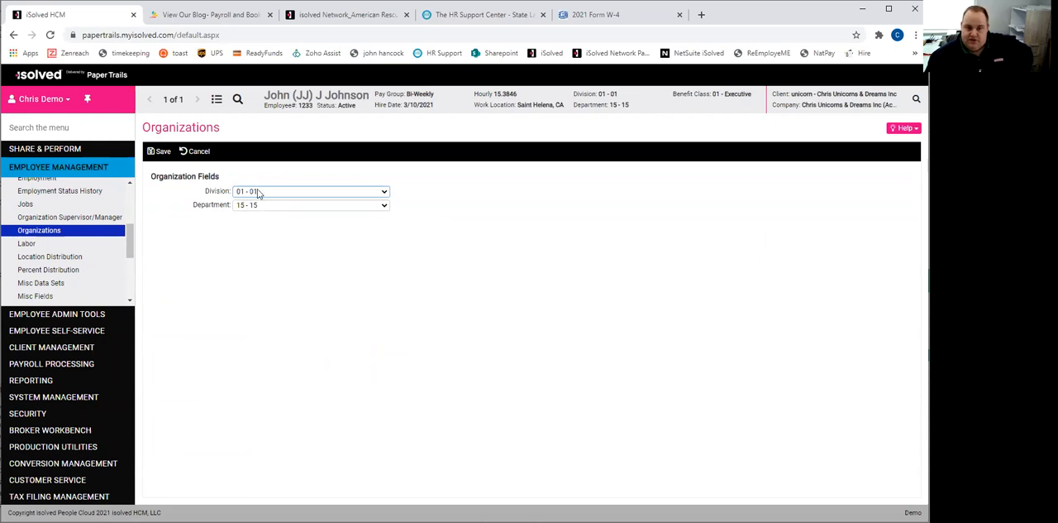
{"action": "left_click", "coordinate": [278, 206]}
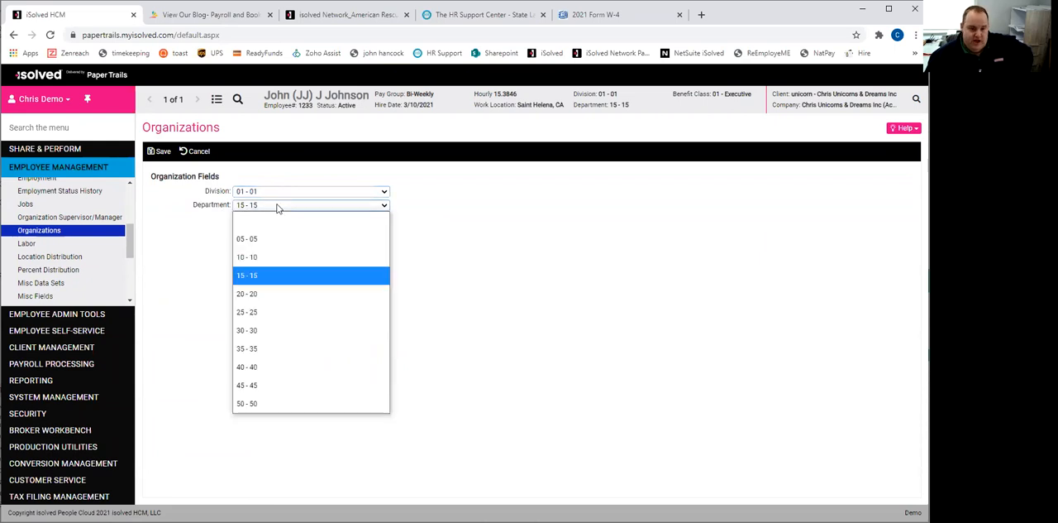
{"action": "left_click", "coordinate": [258, 294]}
{"action": "left_click", "coordinate": [160, 151]}
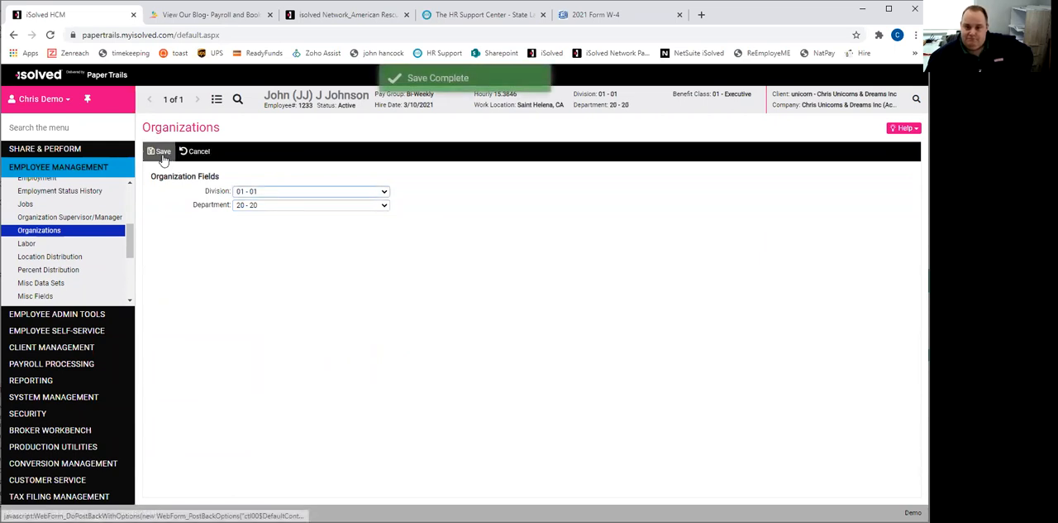
- Check Labor and Location Distribution, and allocate 25 percent to department 40 - 40 in the employee default percent distribution
{"action": "left_click", "coordinate": [26, 244]}
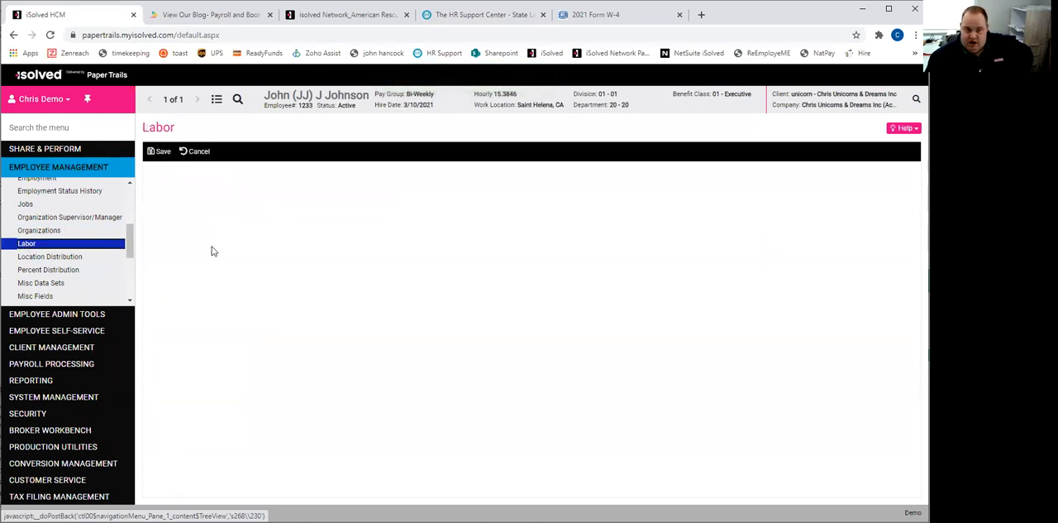
{"action": "left_click", "coordinate": [59, 258]}
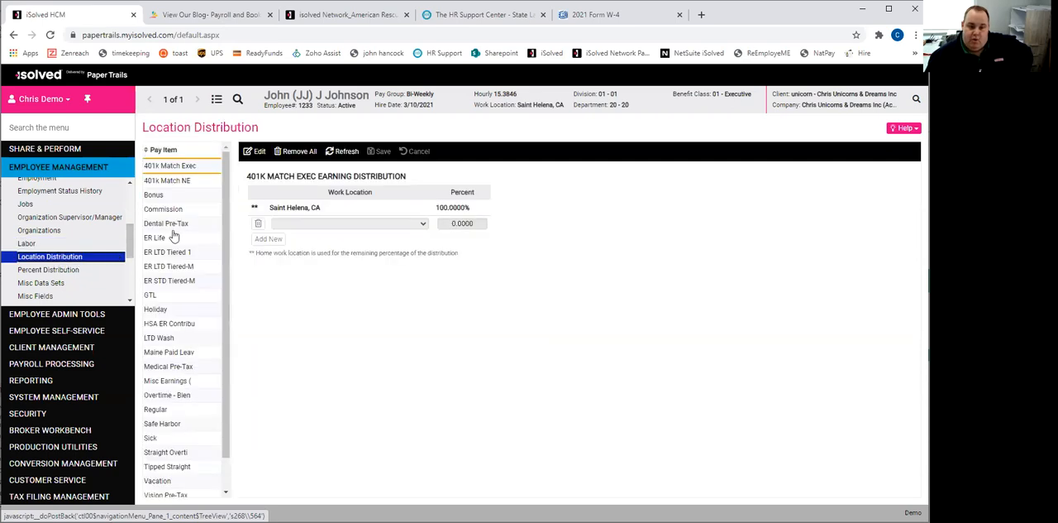
{"action": "left_click", "coordinate": [68, 273]}
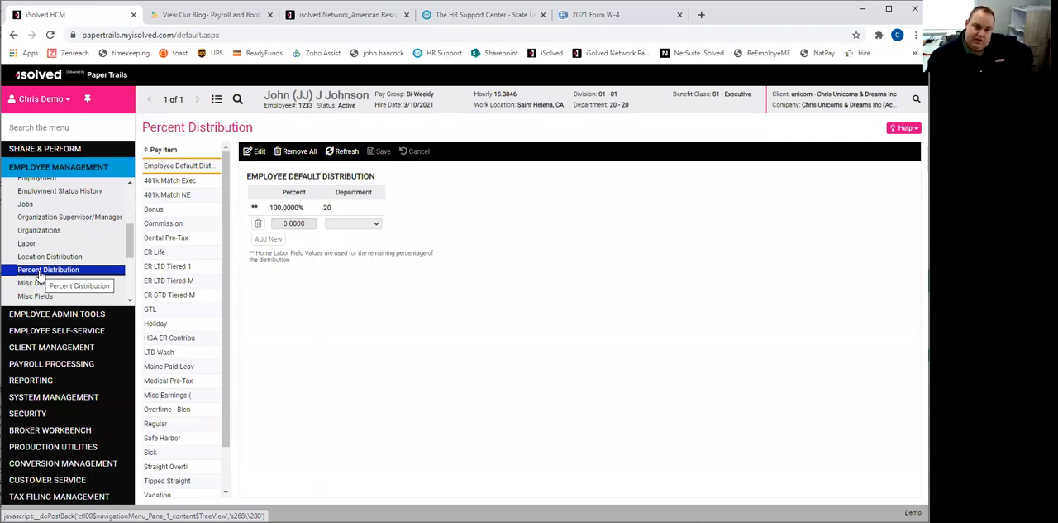
{"action": "left_click", "coordinate": [254, 151]}
{"action": "type", "text": "25"}
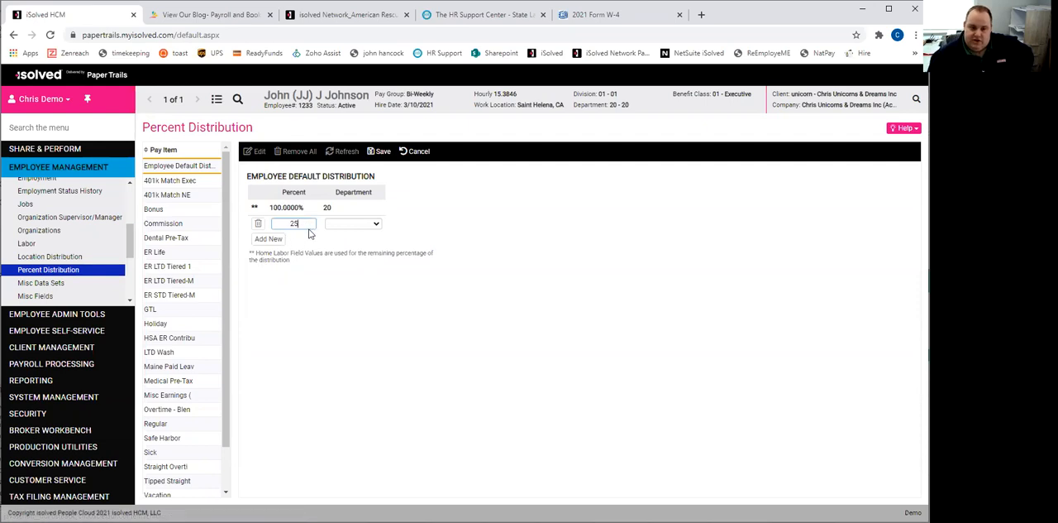
{"action": "left_click", "coordinate": [352, 224]}
{"action": "left_click", "coordinate": [351, 343]}
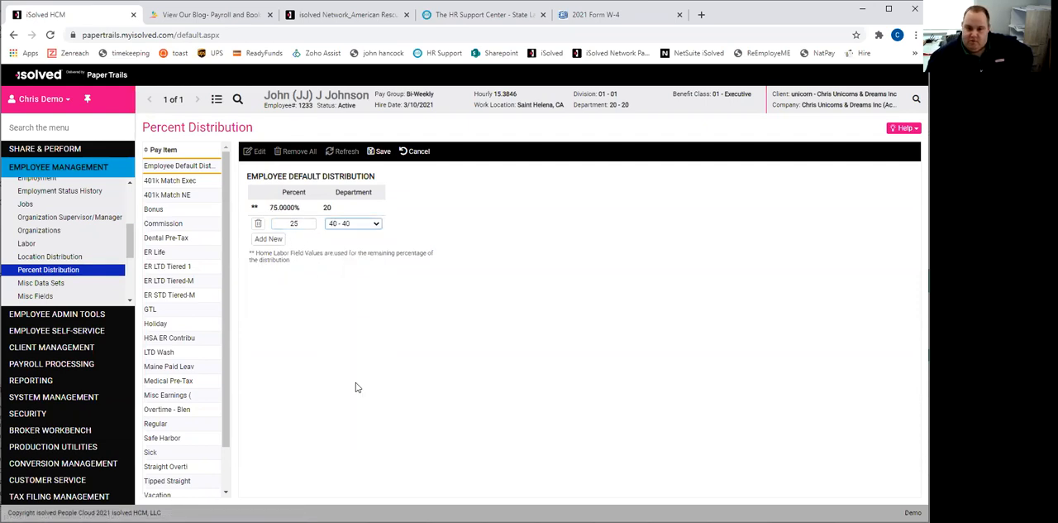
- Add a second default distribution line of 30 percent to department 50 - 50 and save the percent distribution
{"action": "left_click", "coordinate": [269, 238]}
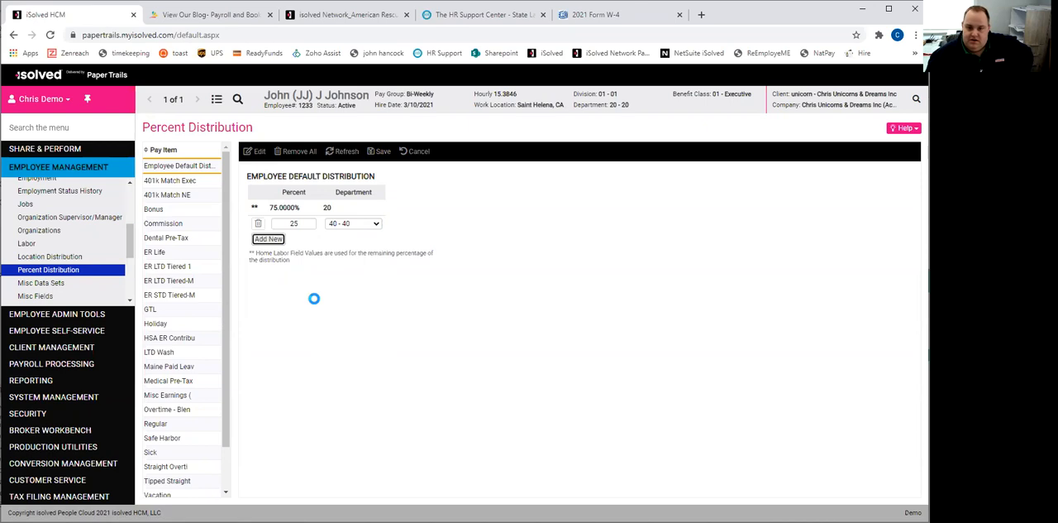
{"action": "type", "text": "30"}
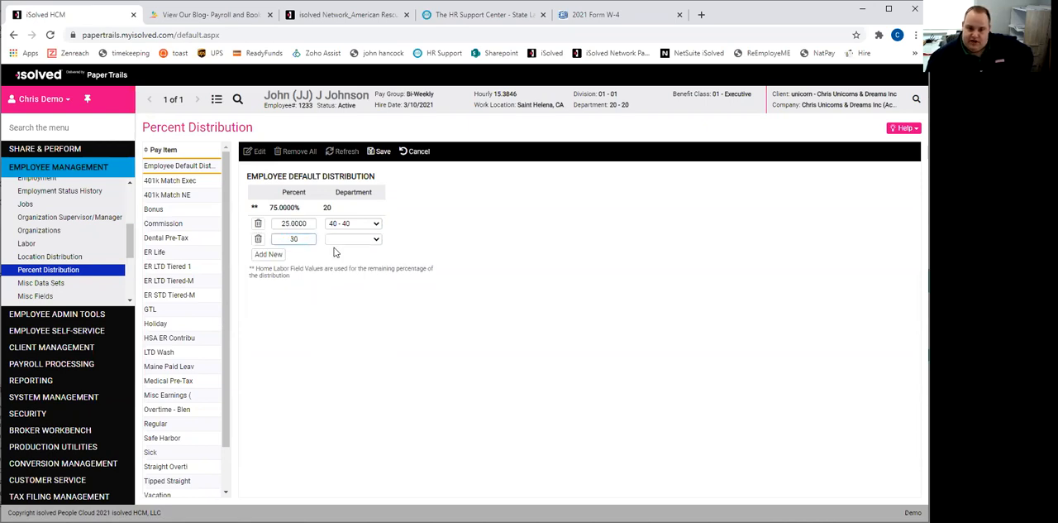
{"action": "left_click", "coordinate": [345, 241]}
{"action": "left_click", "coordinate": [347, 436]}
{"action": "left_click", "coordinate": [381, 157]}
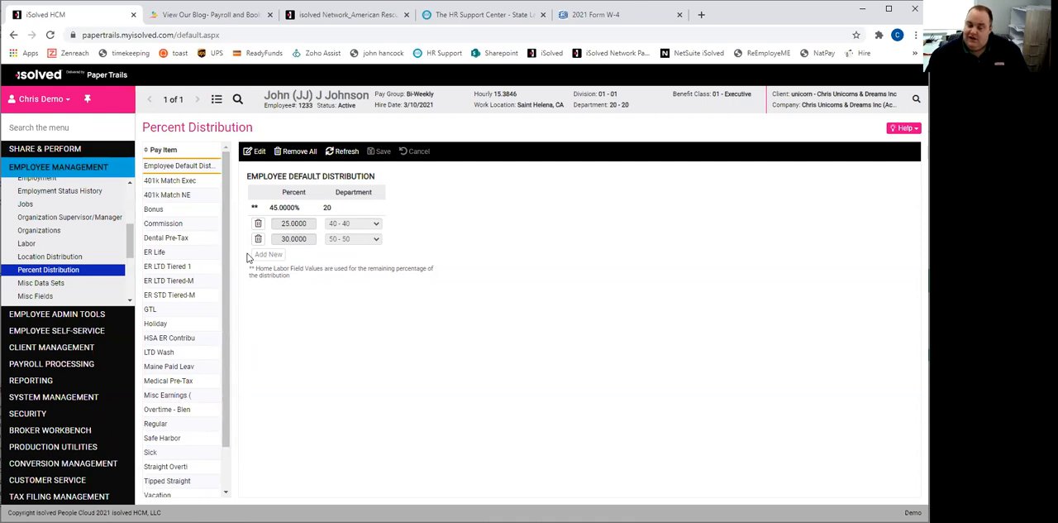
- Leave Employee Maintenance and open the employee's Salary record under Employee Pay
{"action": "left_click_drag", "start_coordinate": [131, 244], "coordinate": [128, 199]}
{"action": "left_click", "coordinate": [70, 225]}
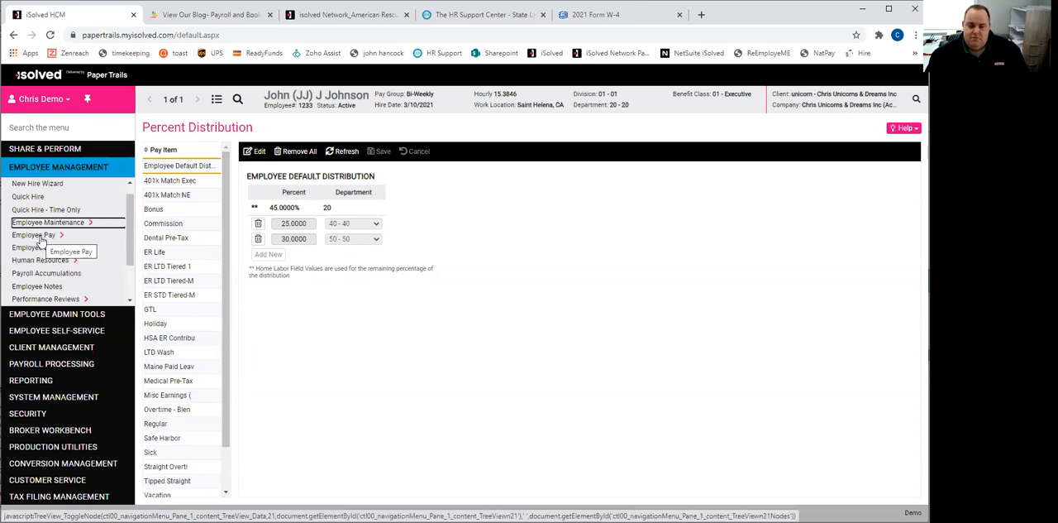
{"action": "left_click", "coordinate": [47, 221]}
{"action": "left_click", "coordinate": [29, 235]}
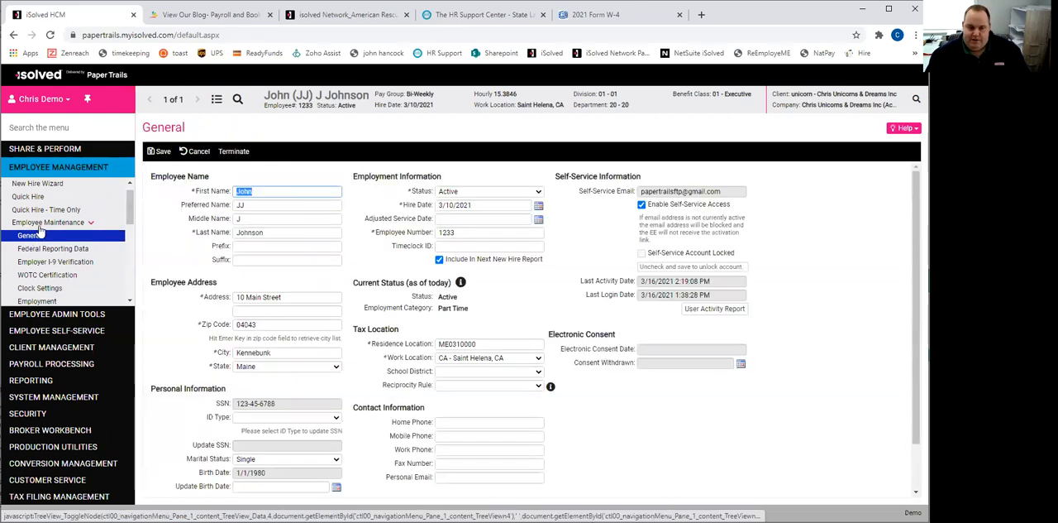
{"action": "left_click", "coordinate": [43, 223]}
{"action": "left_click", "coordinate": [52, 235]}
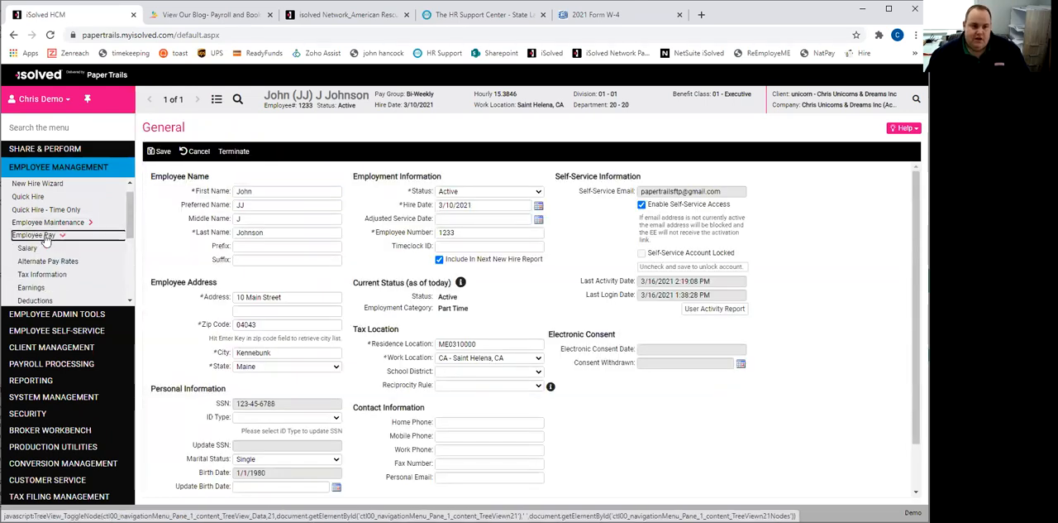
{"action": "left_click_drag", "start_coordinate": [130, 221], "coordinate": [126, 238]}
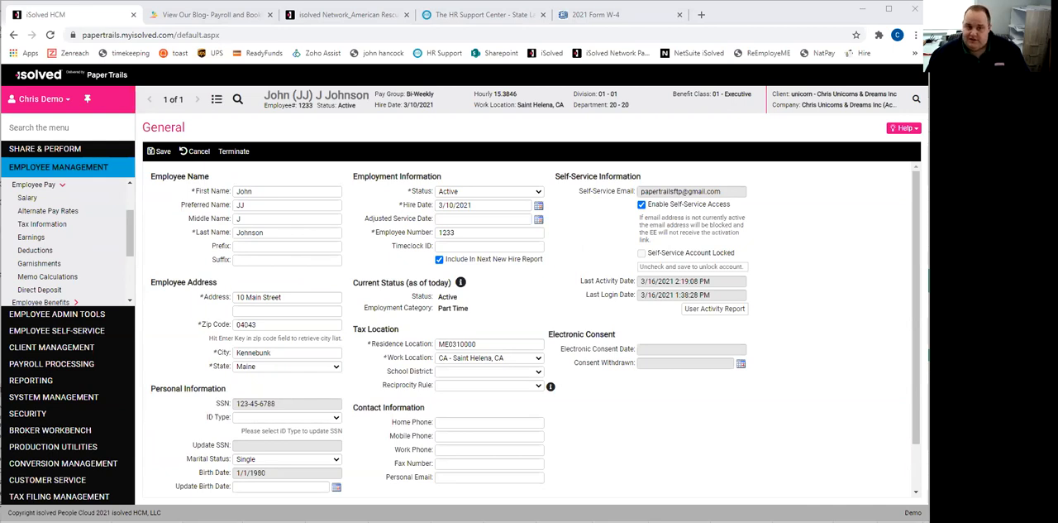
{"action": "left_click", "coordinate": [29, 199]}
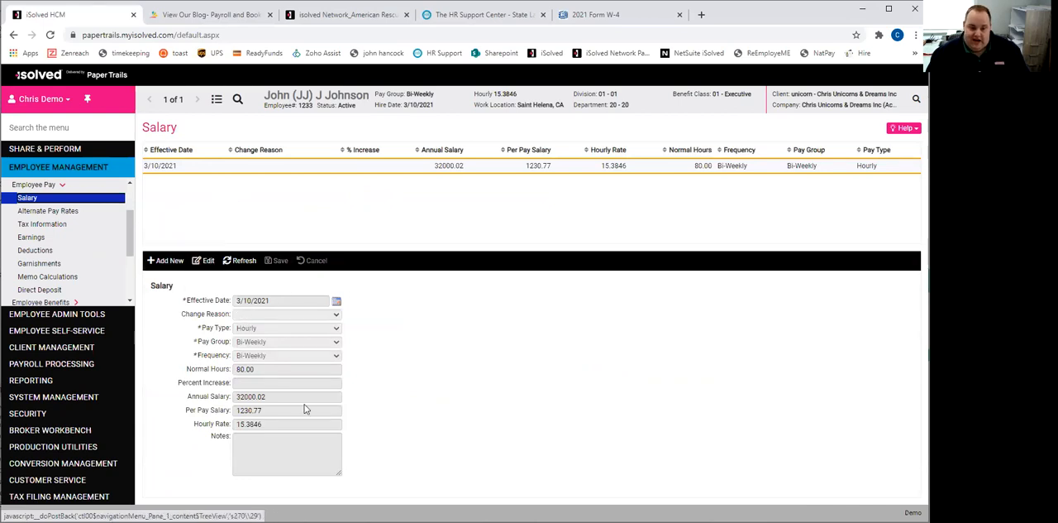
- Start a new salary record of type Future Change, effective 6/1/21, with the change reason Correction
{"action": "left_click", "coordinate": [162, 263]}
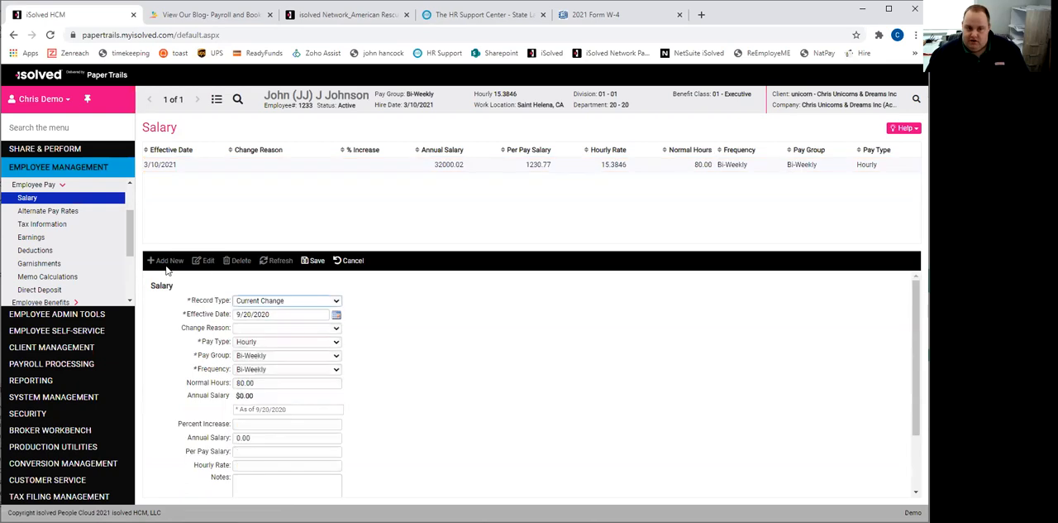
{"action": "left_click", "coordinate": [290, 303]}
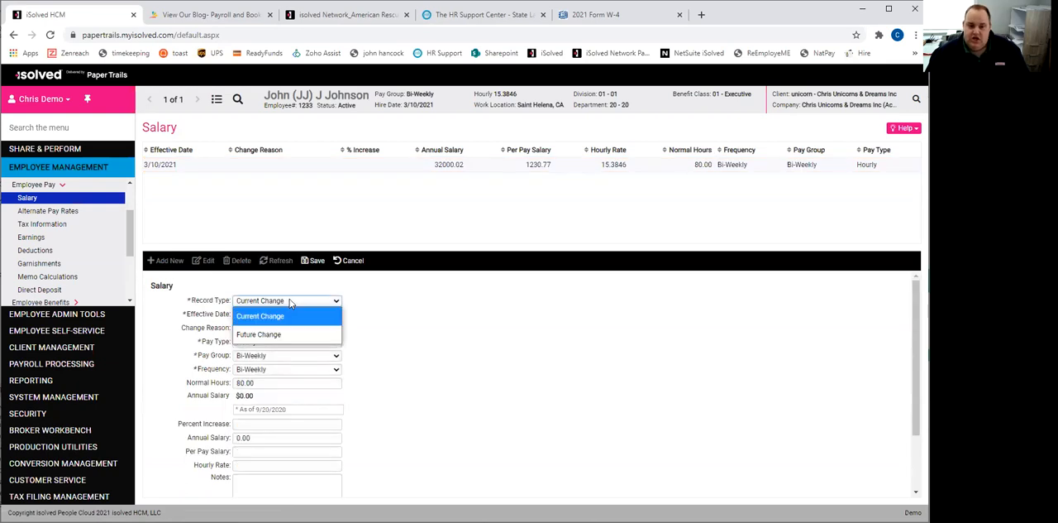
{"action": "left_click", "coordinate": [276, 334]}
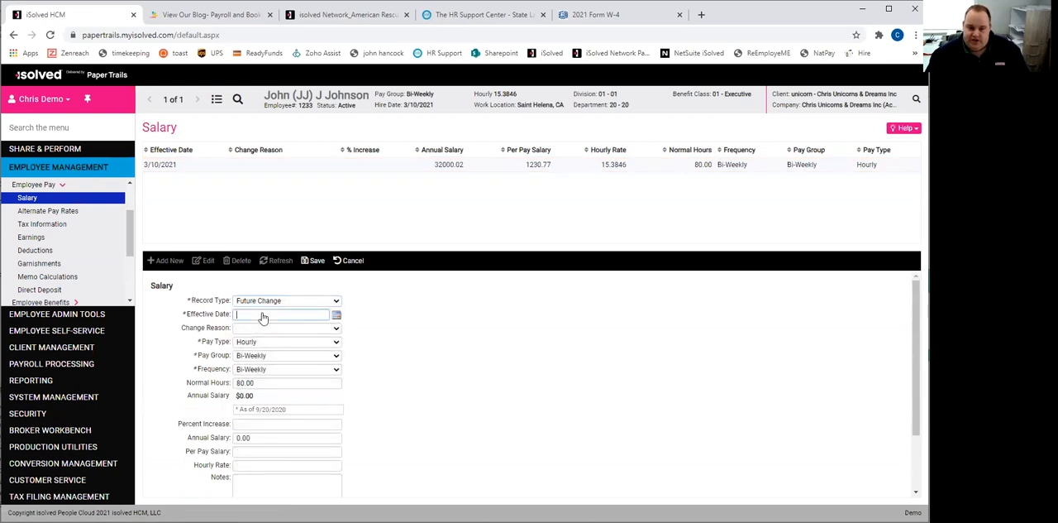
{"action": "type", "text": "6/1/"}
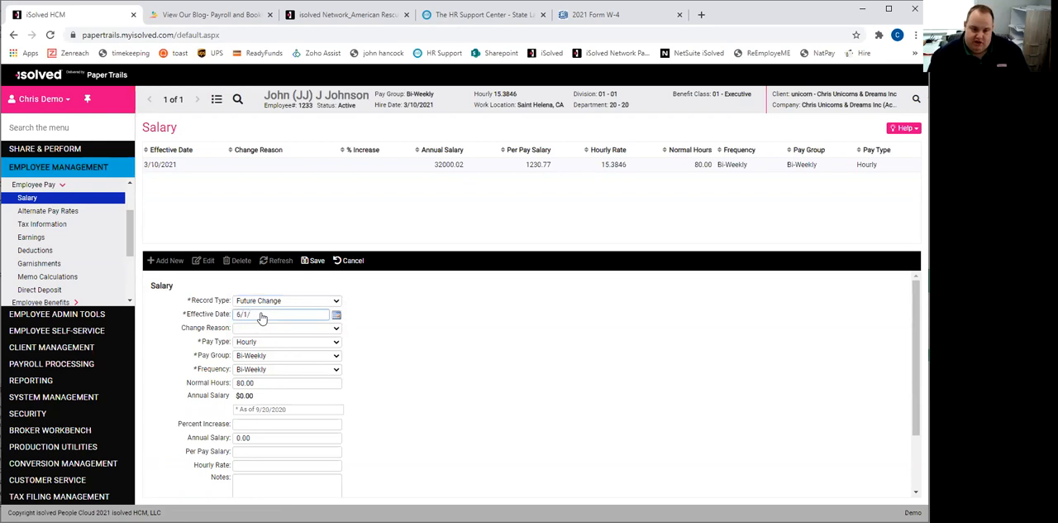
{"action": "type", "text": "2021"}
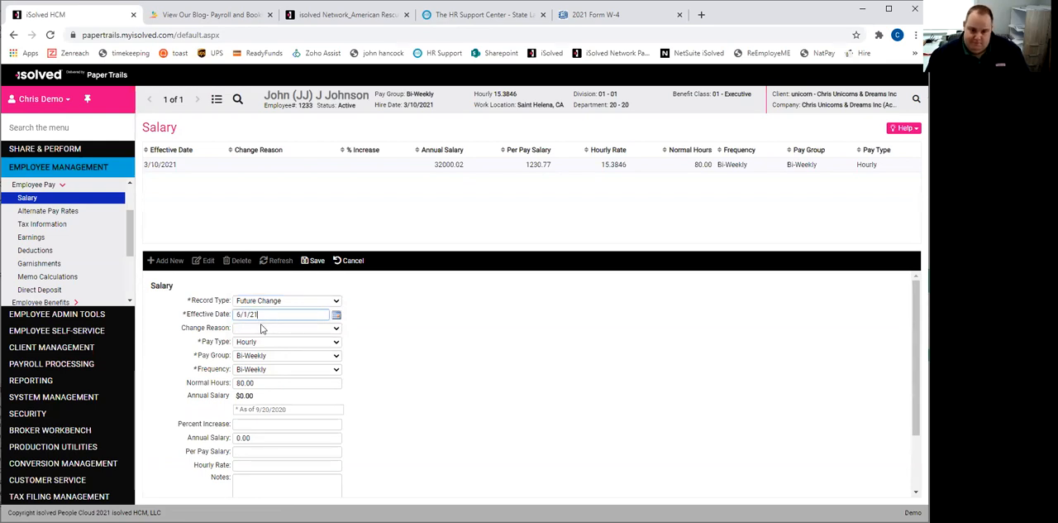
{"action": "left_click", "coordinate": [261, 328]}
{"action": "left_click", "coordinate": [262, 328]}
{"action": "left_click", "coordinate": [248, 329]}
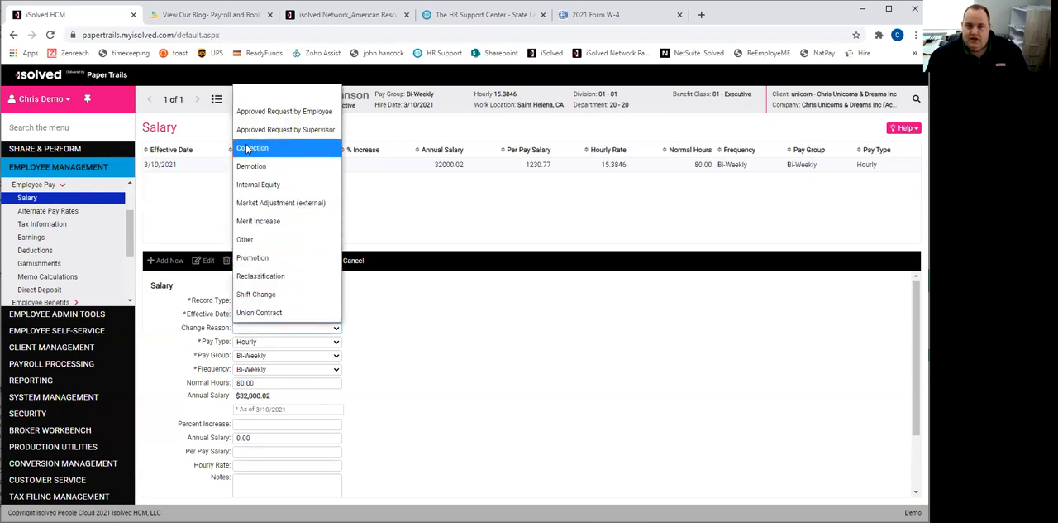
{"action": "left_click", "coordinate": [310, 147]}
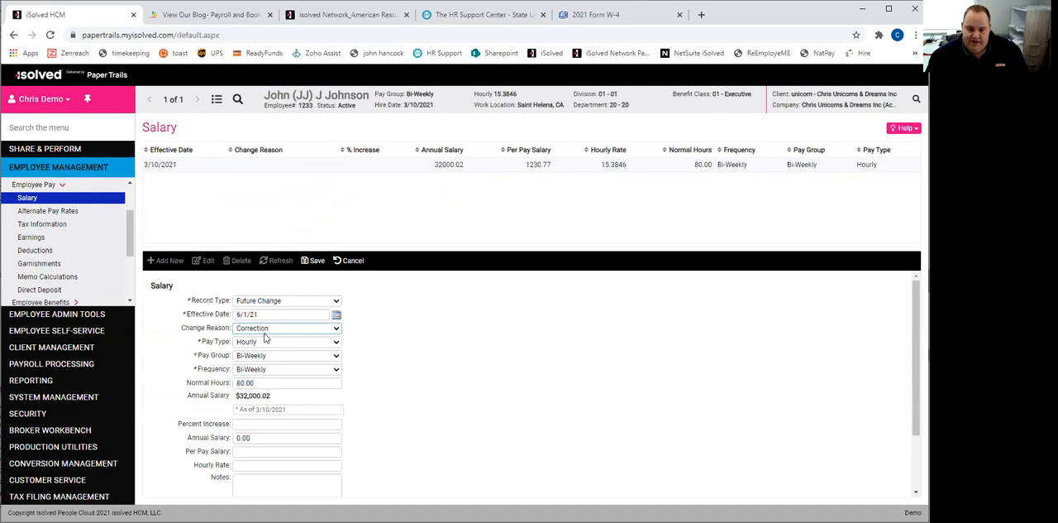
- Enter a 3 percent increase in the new salary record
{"action": "left_click", "coordinate": [285, 424]}
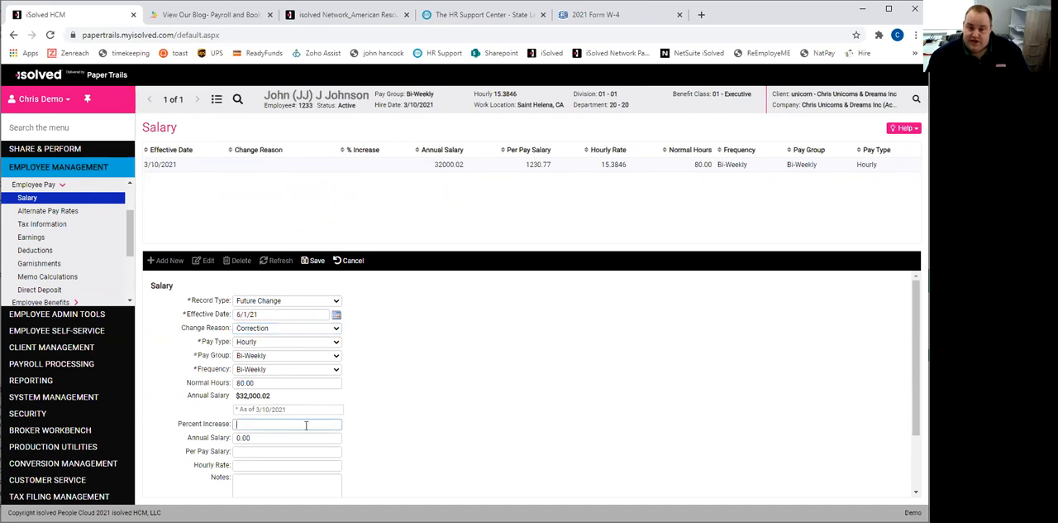
{"action": "type", "text": "3"}
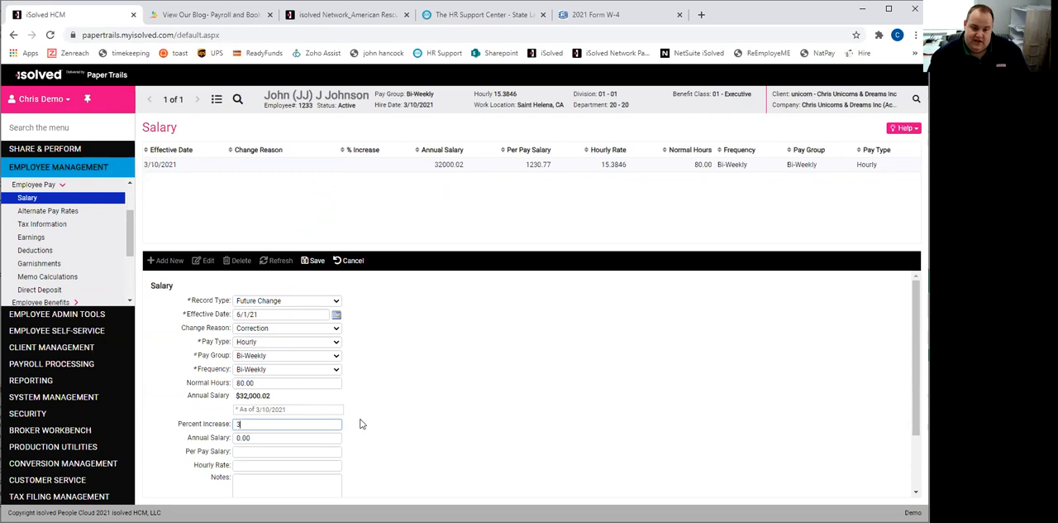
{"action": "key", "text": "Tab"}
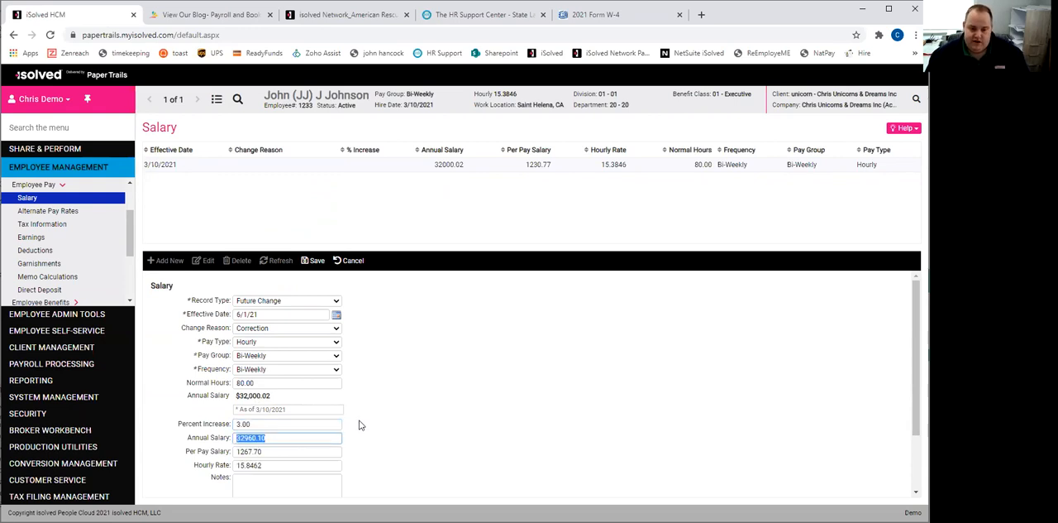
- Set the new salary record's hourly rate to 18 and save the record
{"action": "left_click", "coordinate": [266, 467]}
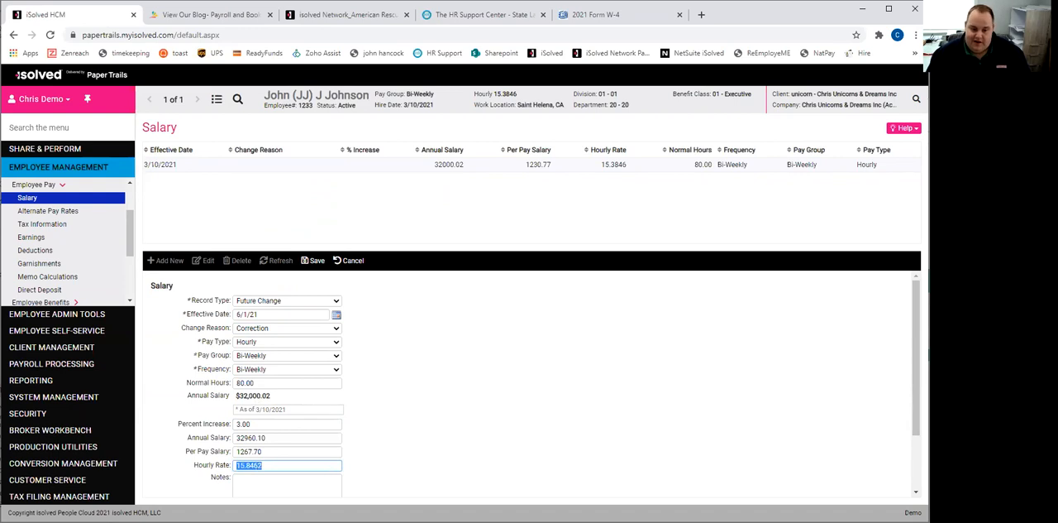
{"action": "type", "text": "18"}
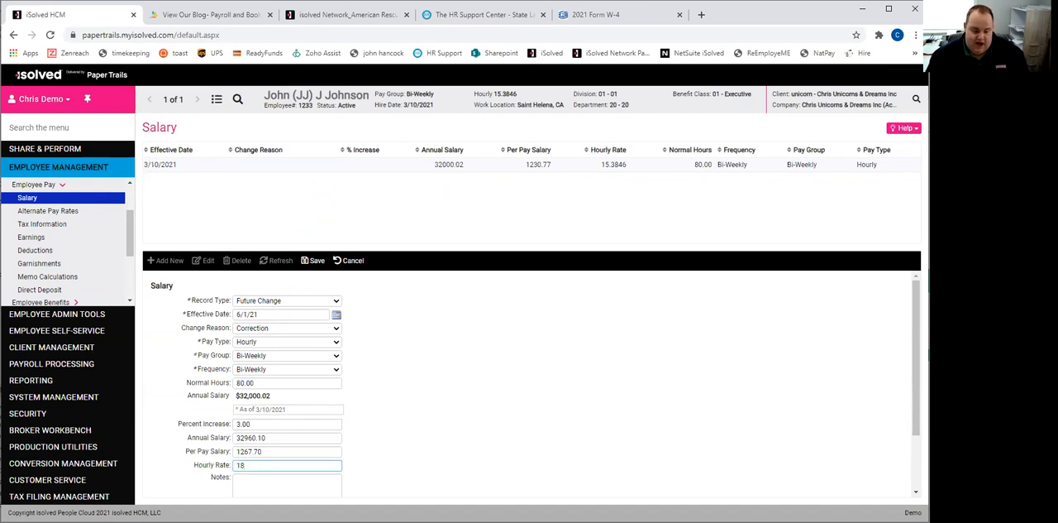
{"action": "left_click", "coordinate": [316, 482]}
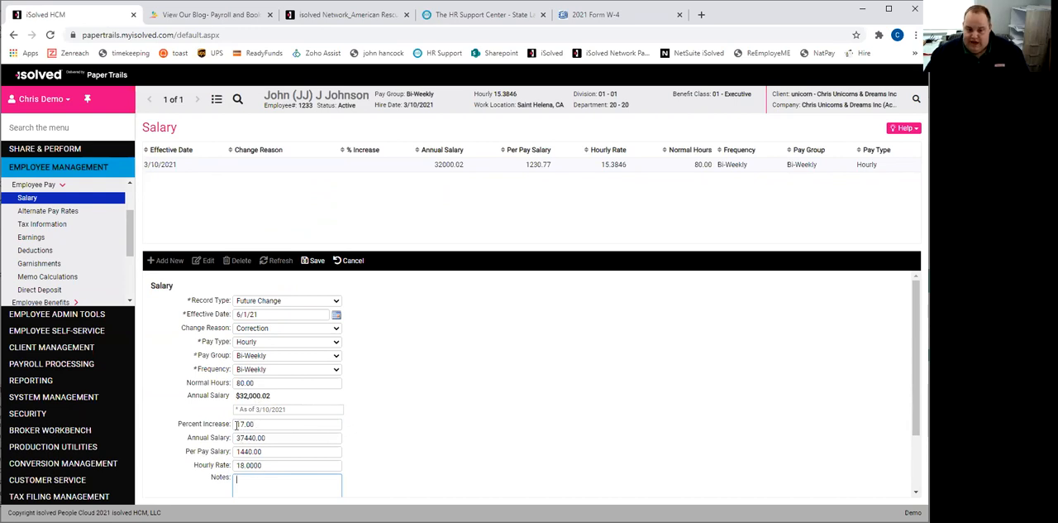
{"action": "left_click", "coordinate": [318, 273]}
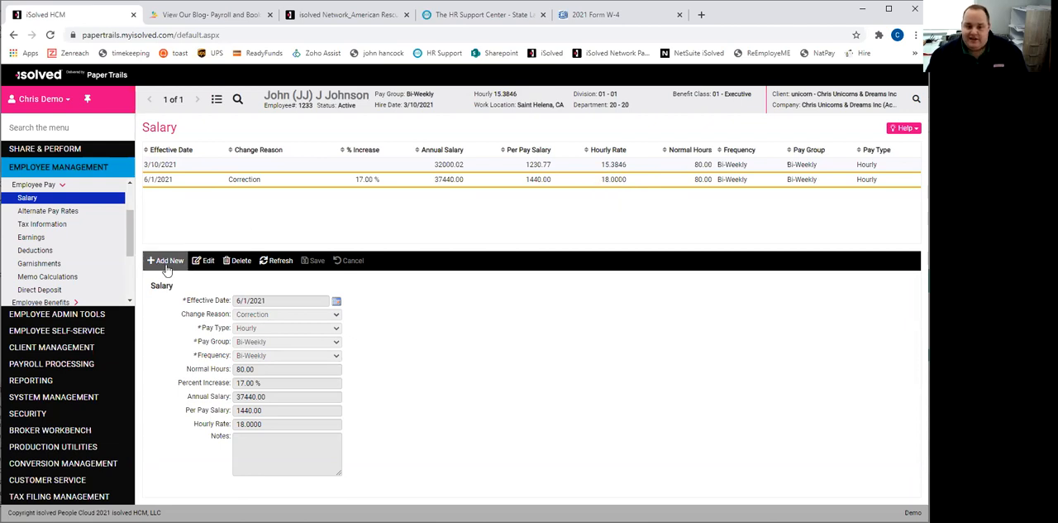
- Edit the 6/1/2021 salary record to an hourly rate of 18.50 and save it
{"action": "left_click", "coordinate": [201, 262]}
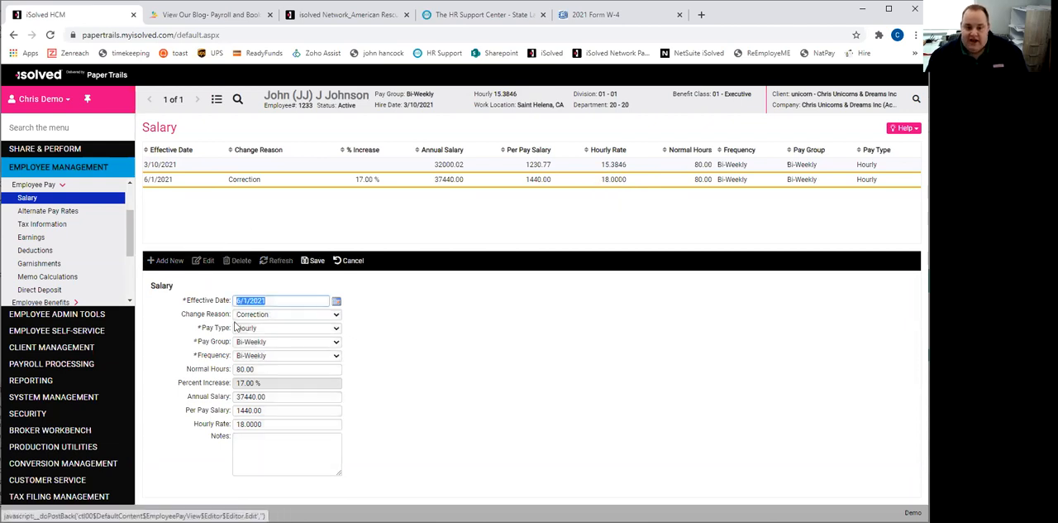
{"action": "left_click_drag", "start_coordinate": [268, 424], "coordinate": [247, 424]}
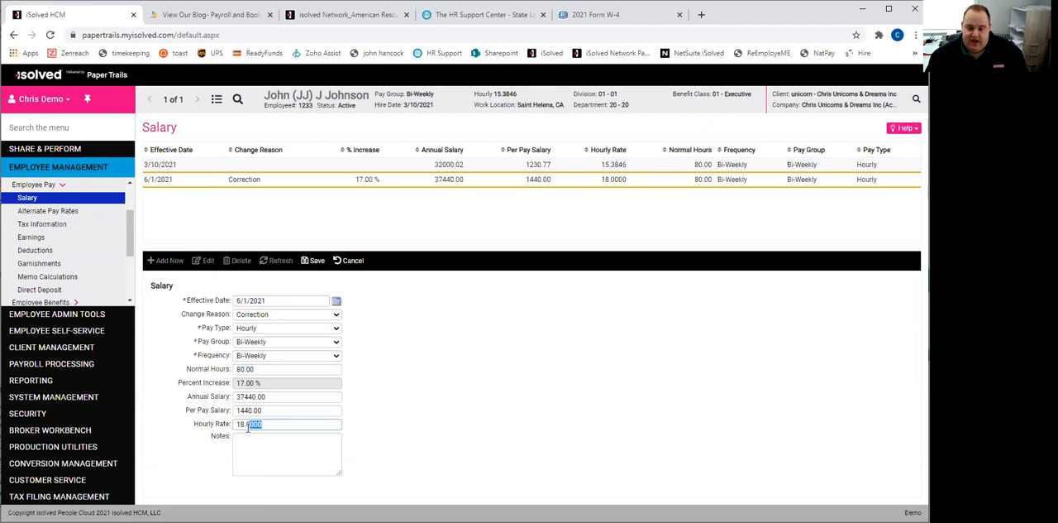
{"action": "type", "text": "50"}
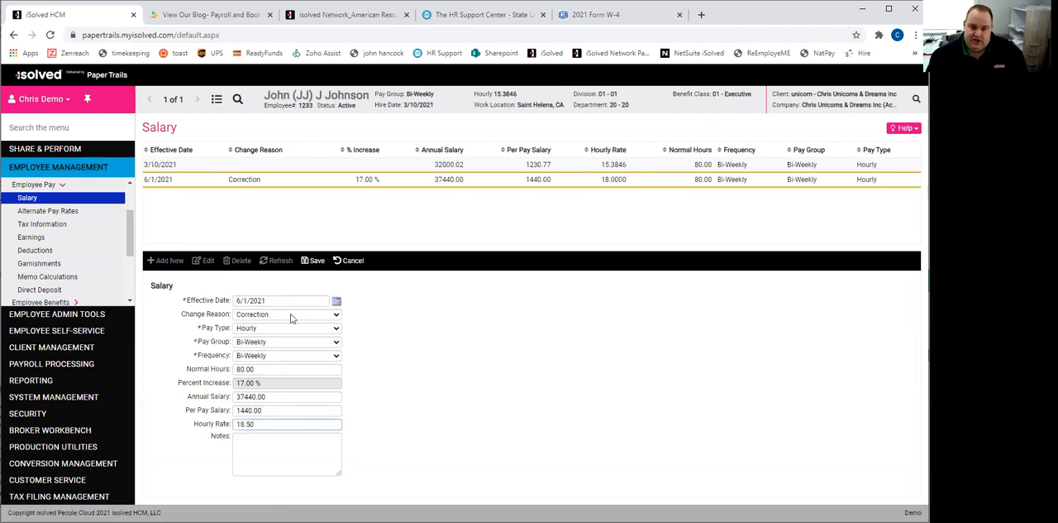
{"action": "left_click", "coordinate": [314, 260]}
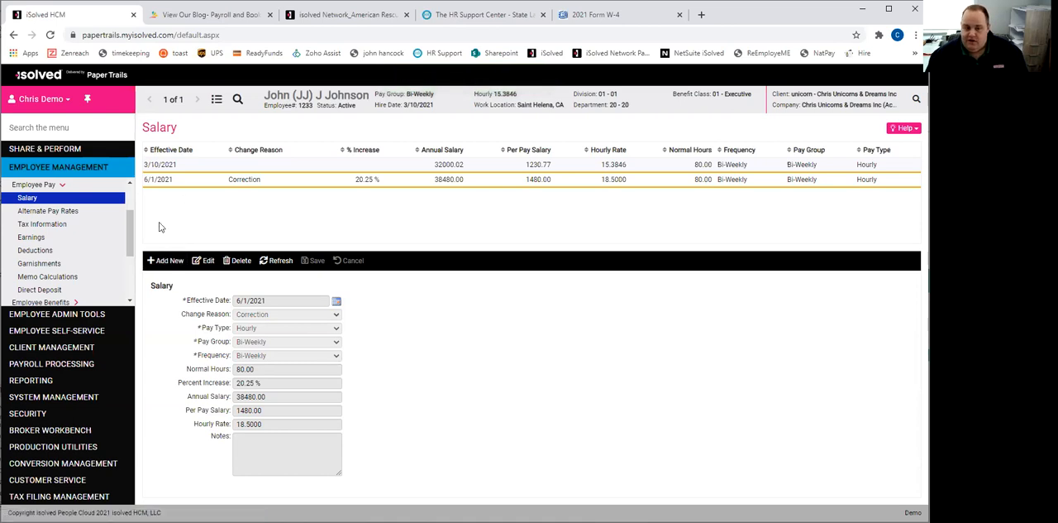
- Check Alternate Pay Rates, and set the federal filing status to Married Filing Jointly in Tax Information and save it
{"action": "left_click", "coordinate": [71, 212]}
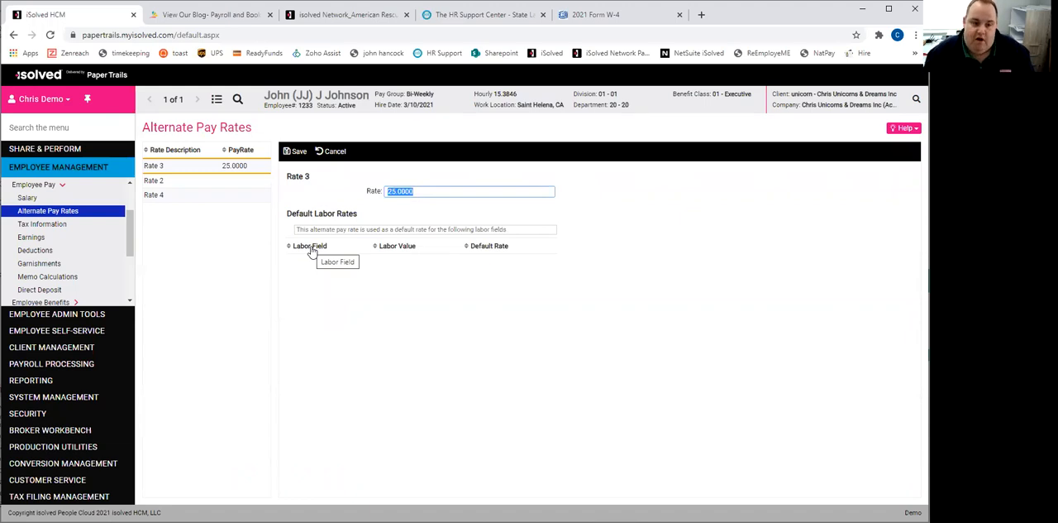
{"action": "left_click", "coordinate": [56, 226]}
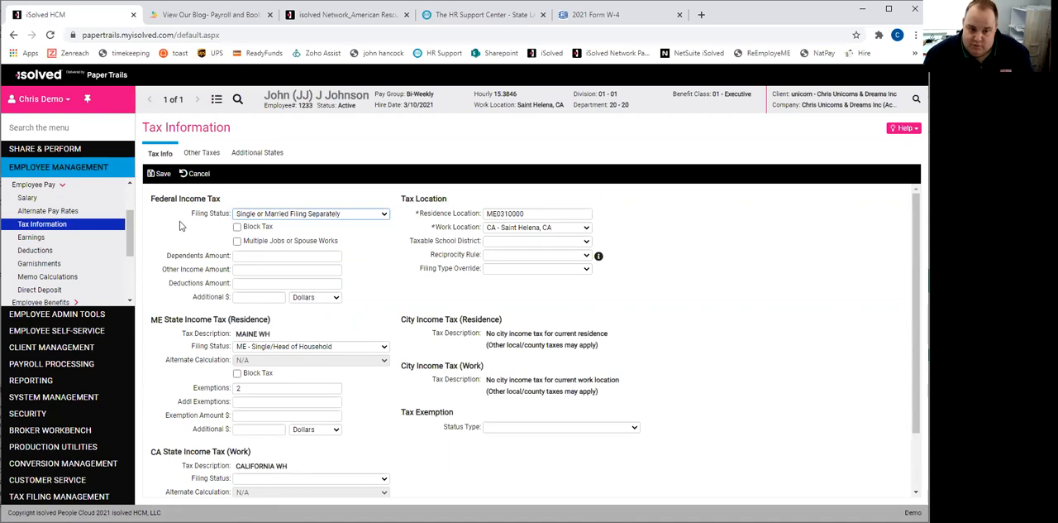
{"action": "scroll", "coordinate": [180, 225], "scroll_direction": "down", "scroll_amount": 2}
{"action": "scroll", "coordinate": [180, 226], "scroll_direction": "up", "scroll_amount": 2}
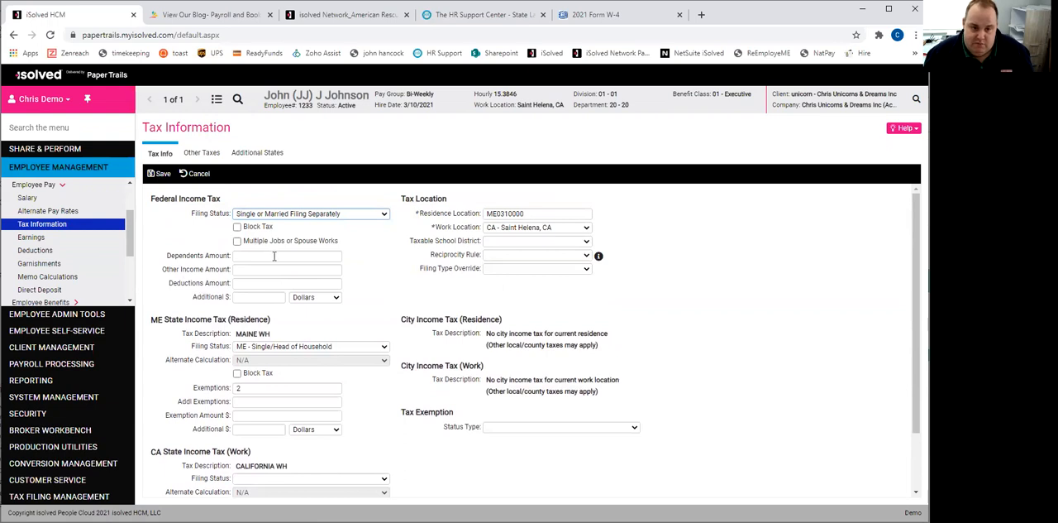
{"action": "left_click", "coordinate": [270, 215]}
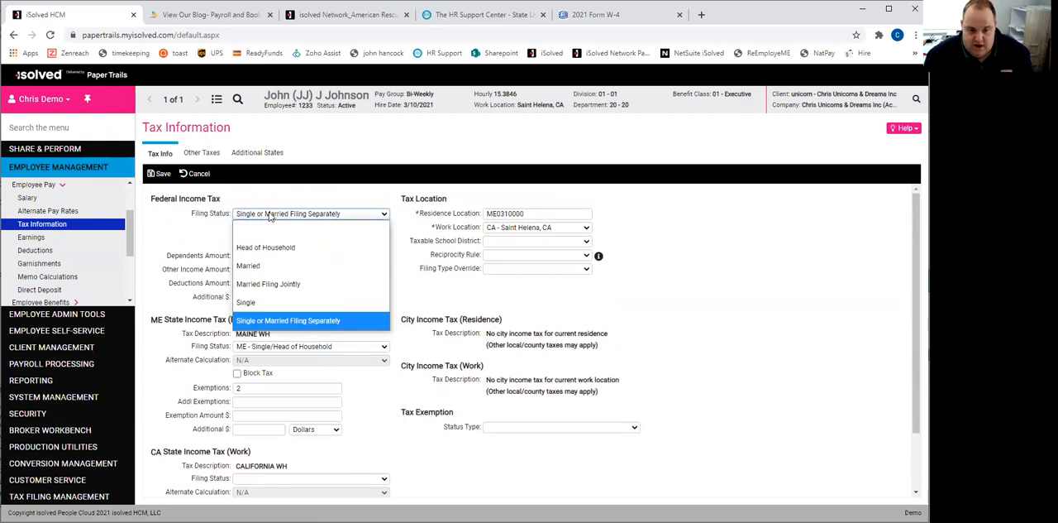
{"action": "left_click", "coordinate": [268, 283]}
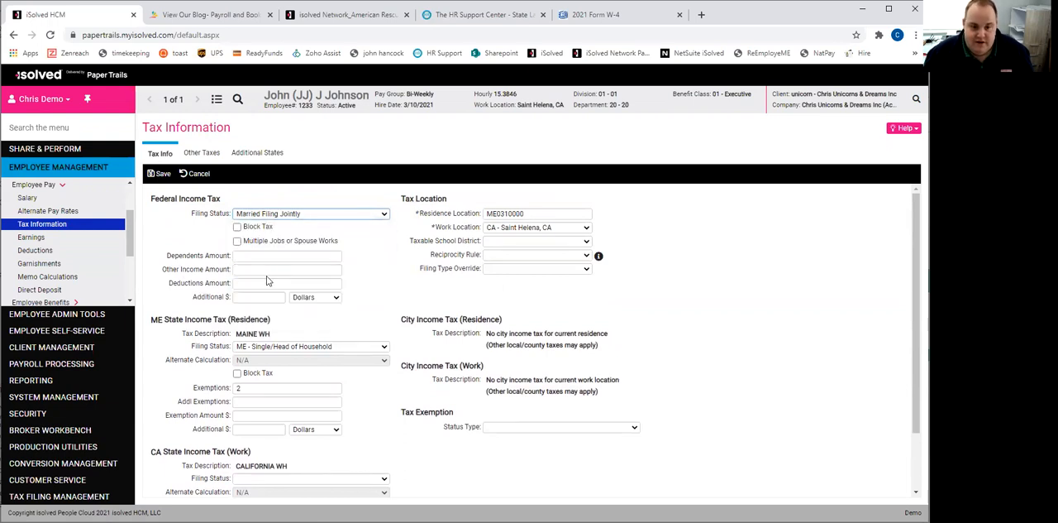
{"action": "left_click", "coordinate": [164, 174]}
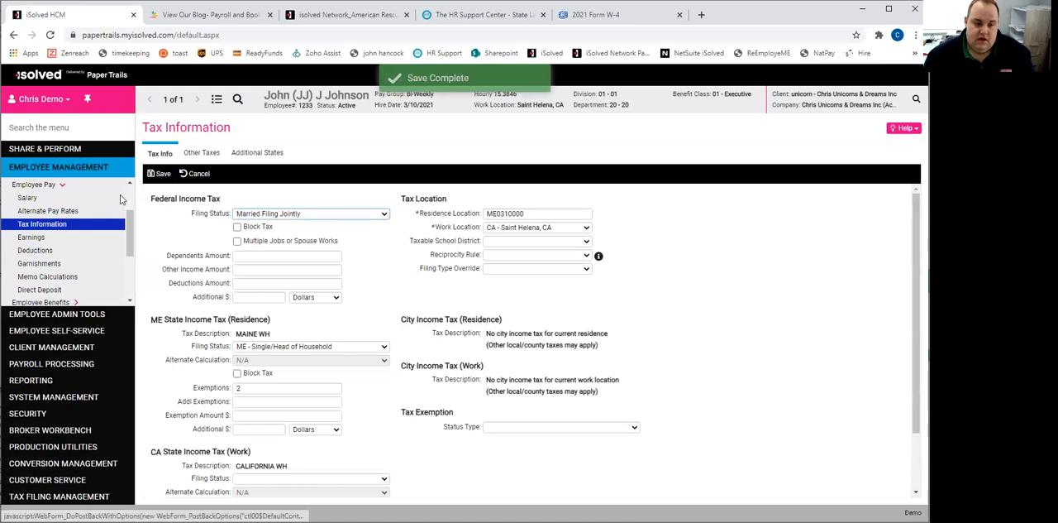
- Check Earnings, and set the 401K deduction to 6 percent in the employee's Deductions, sorted by pay item, and save it
{"action": "left_click", "coordinate": [35, 240]}
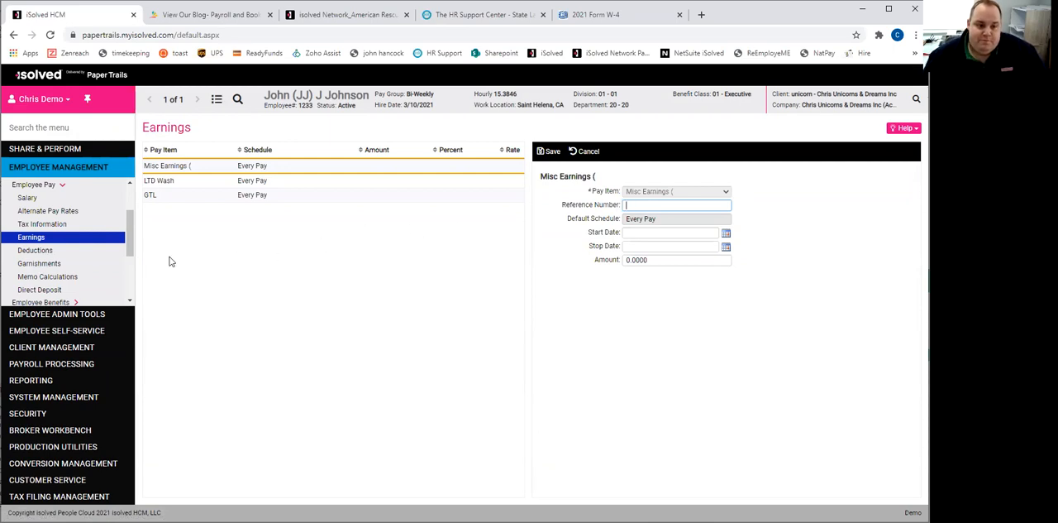
{"action": "left_click", "coordinate": [40, 250]}
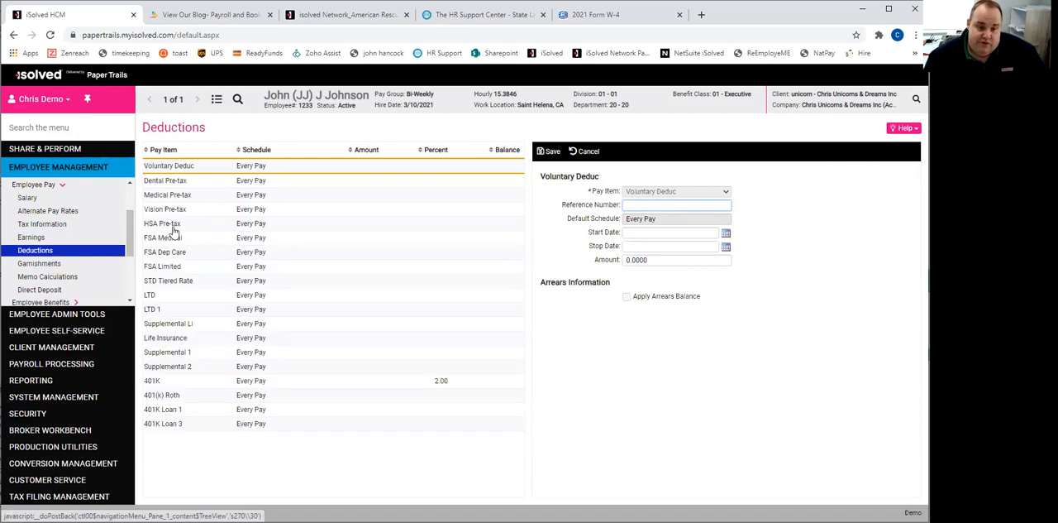
{"action": "left_click", "coordinate": [167, 154]}
{"action": "left_click", "coordinate": [162, 180]}
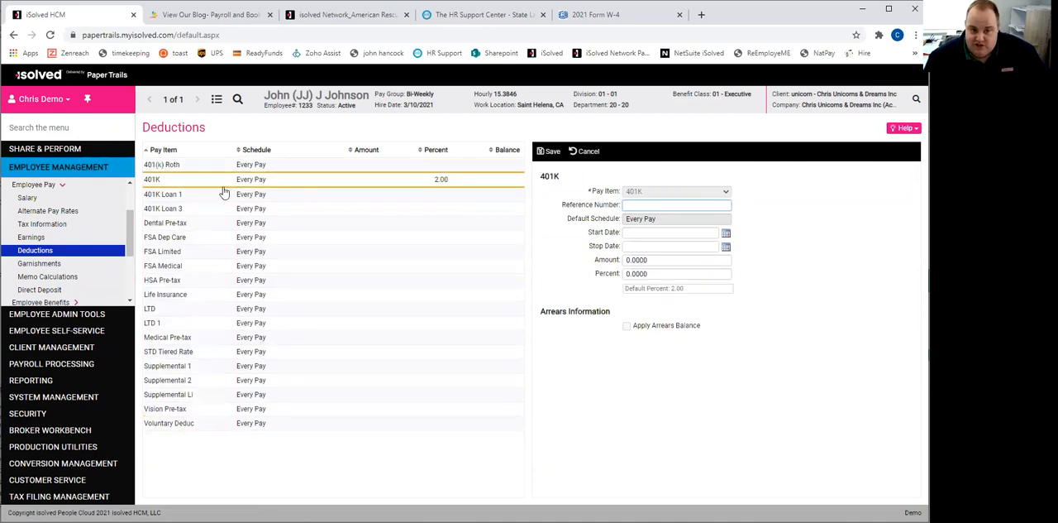
{"action": "left_click", "coordinate": [656, 273]}
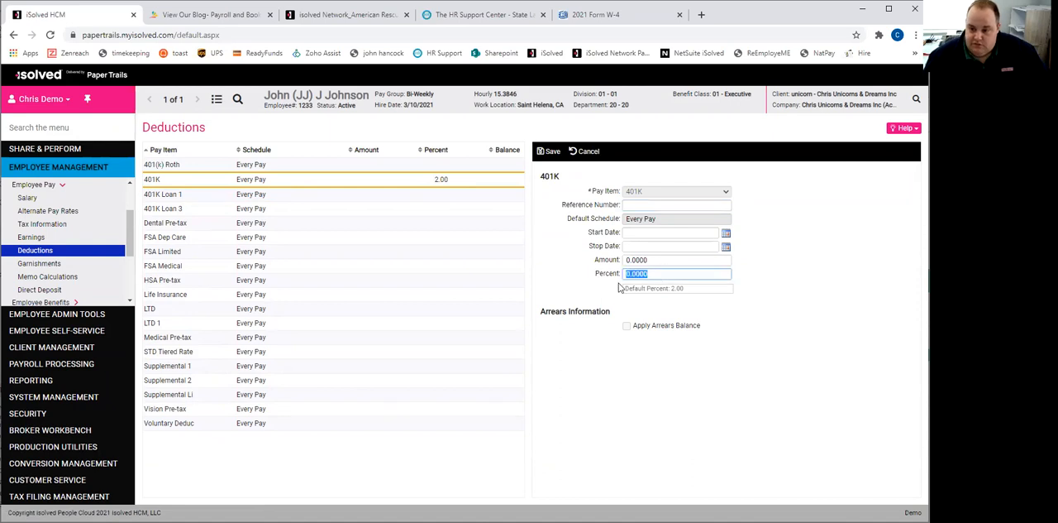
{"action": "type", "text": "6"}
{"action": "left_click", "coordinate": [549, 151]}
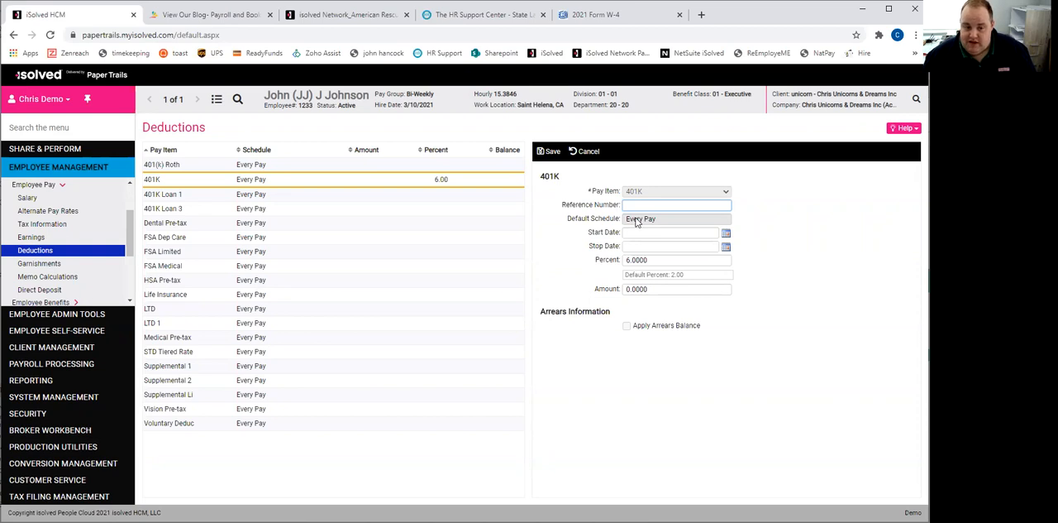
- Set the HSA Pre-tax deduction to an amount of 50 with stop date 7/31/21 and save it
{"action": "left_click", "coordinate": [201, 228]}
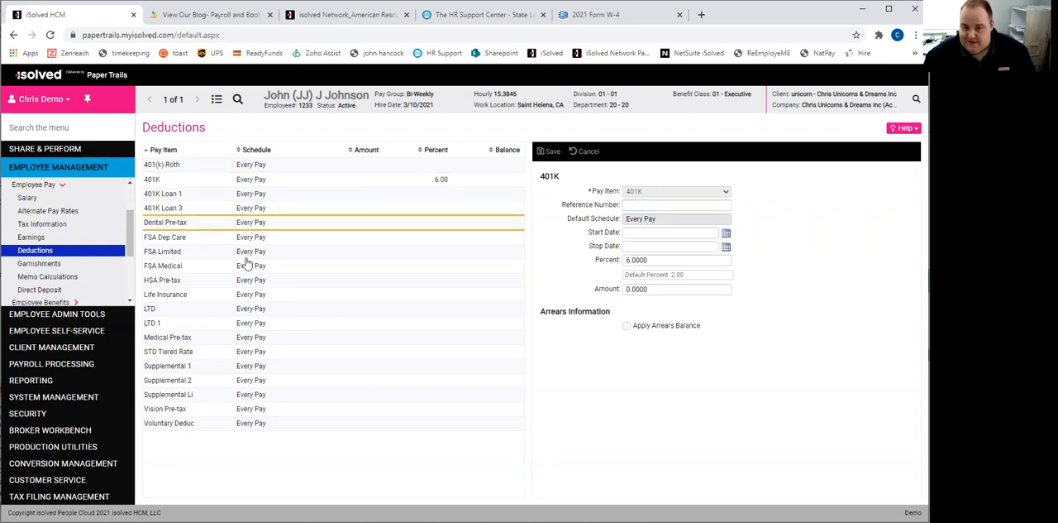
{"action": "left_click", "coordinate": [198, 282]}
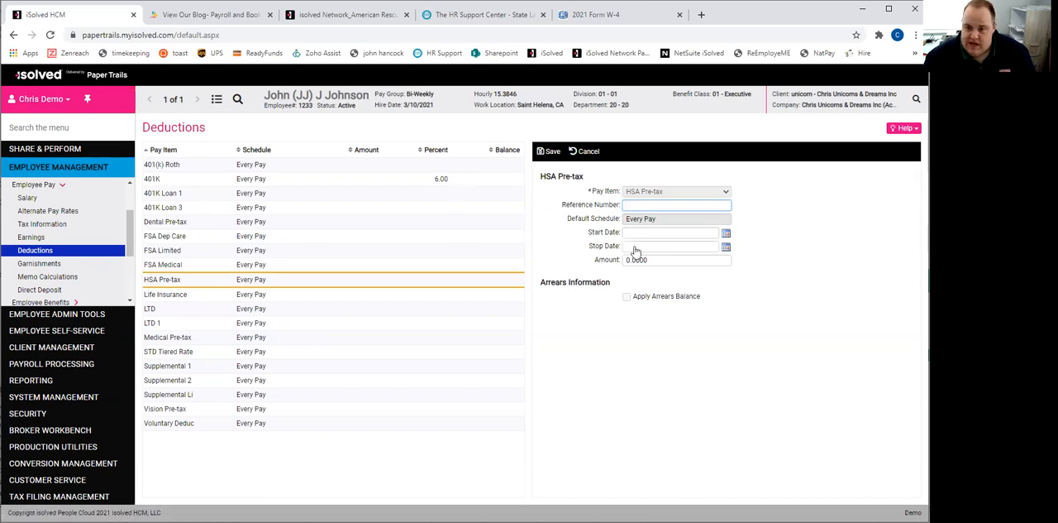
{"action": "key", "text": "Tab"}
{"action": "key", "text": "Tab"}
{"action": "key", "text": "Tab"}
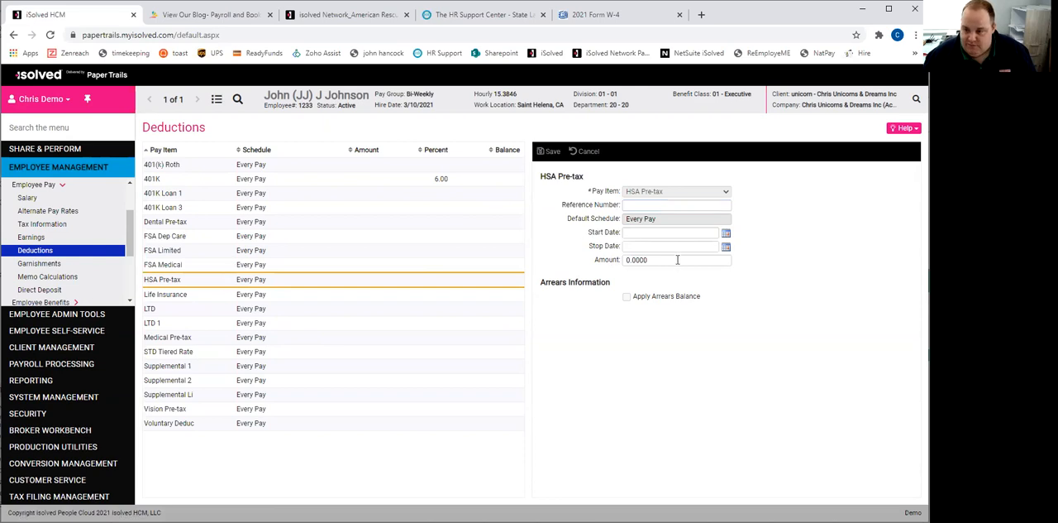
{"action": "key", "text": "BackSpace"}
{"action": "left_click", "coordinate": [628, 248]}
{"action": "type", "text": "7/31/21"}
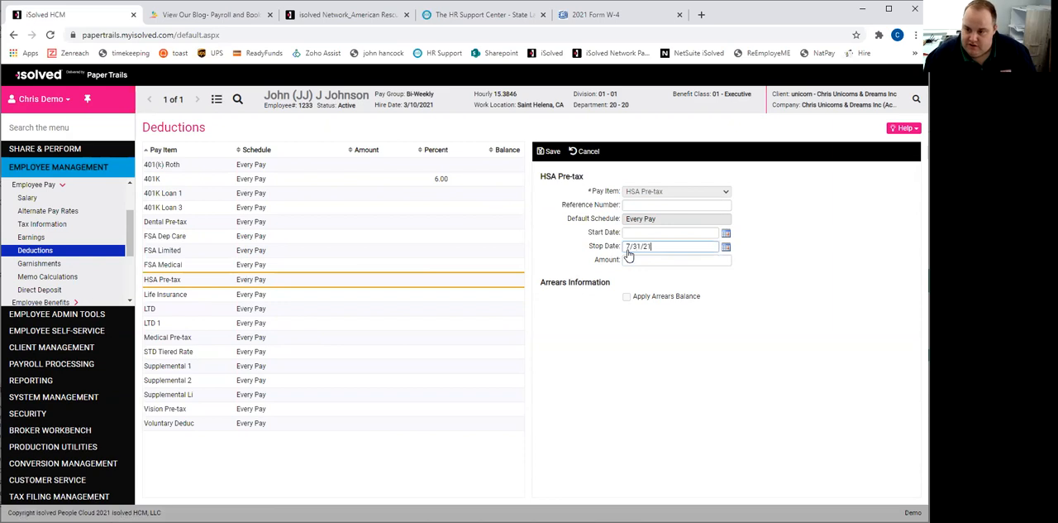
{"action": "key", "text": "Tab"}
{"action": "type", "text": "50"}
{"action": "left_click", "coordinate": [550, 151]}
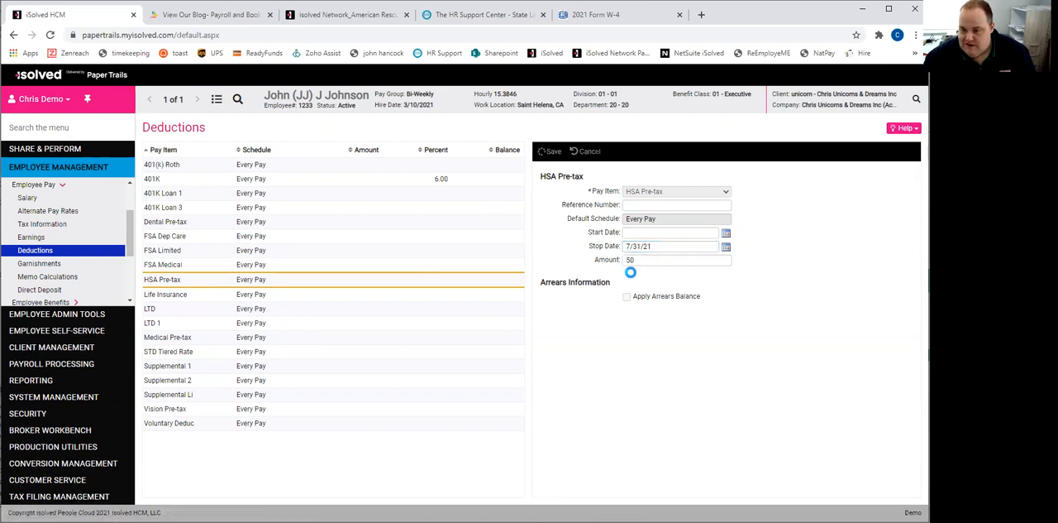
{"action": "left_click", "coordinate": [388, 281]}
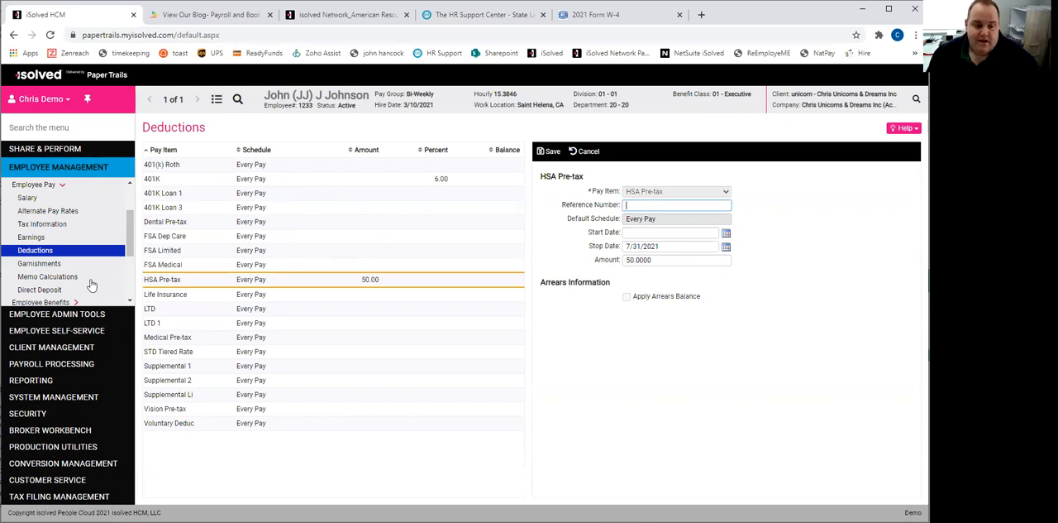
- Check Garnishments, and set the Medical Pre-Tax amount to 100 in Memo Calculations and save it
{"action": "left_click", "coordinate": [48, 265]}
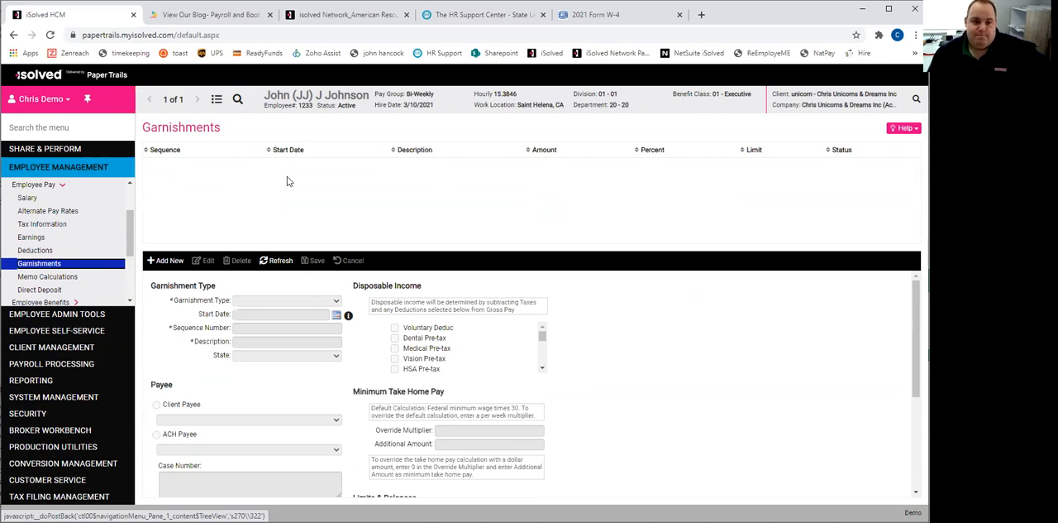
{"action": "left_click", "coordinate": [59, 280]}
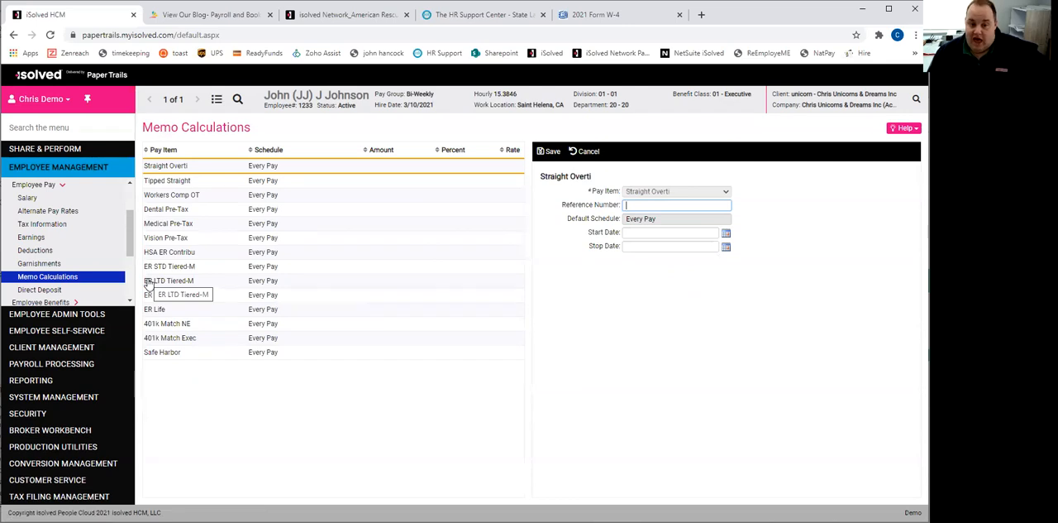
{"action": "left_click", "coordinate": [211, 225]}
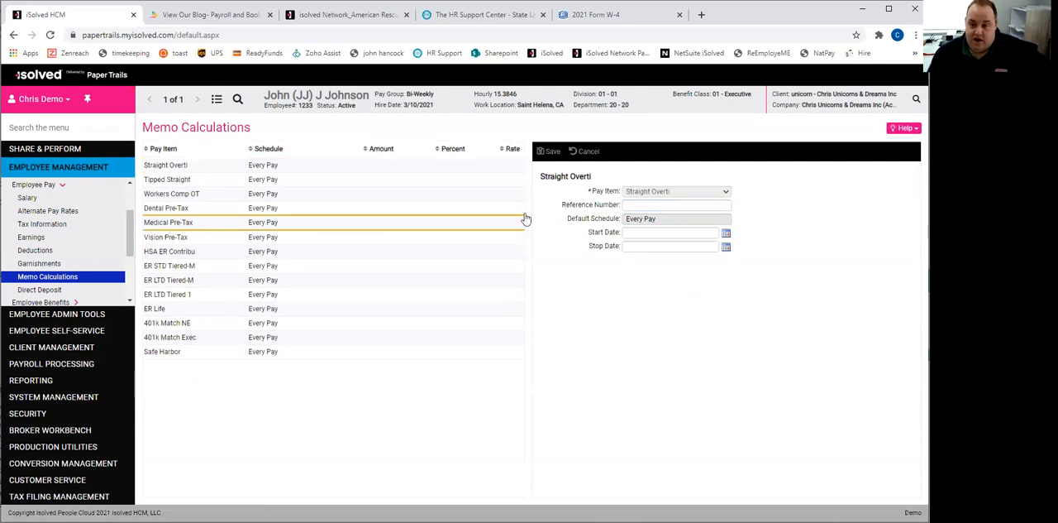
{"action": "left_click", "coordinate": [668, 260]}
{"action": "type", "text": "100"}
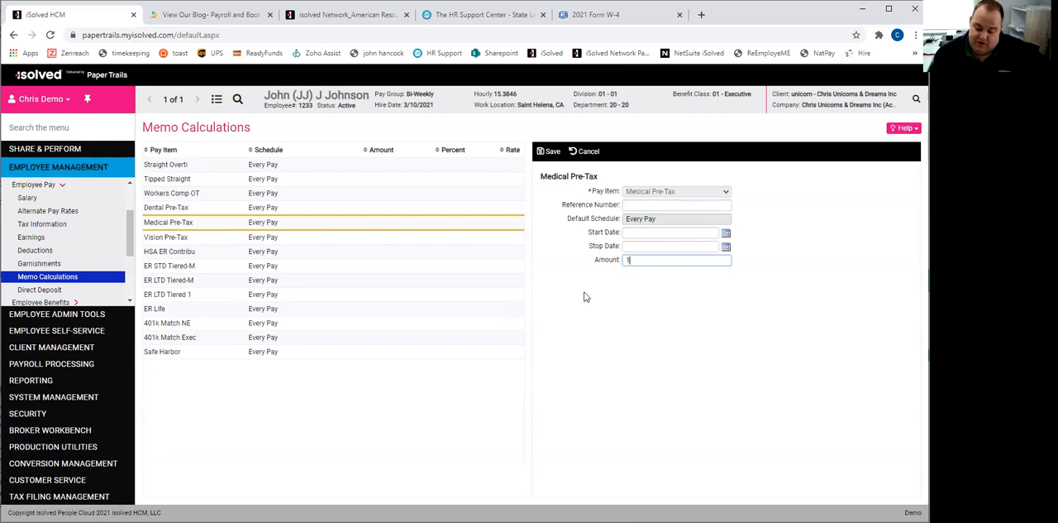
{"action": "left_click", "coordinate": [549, 156]}
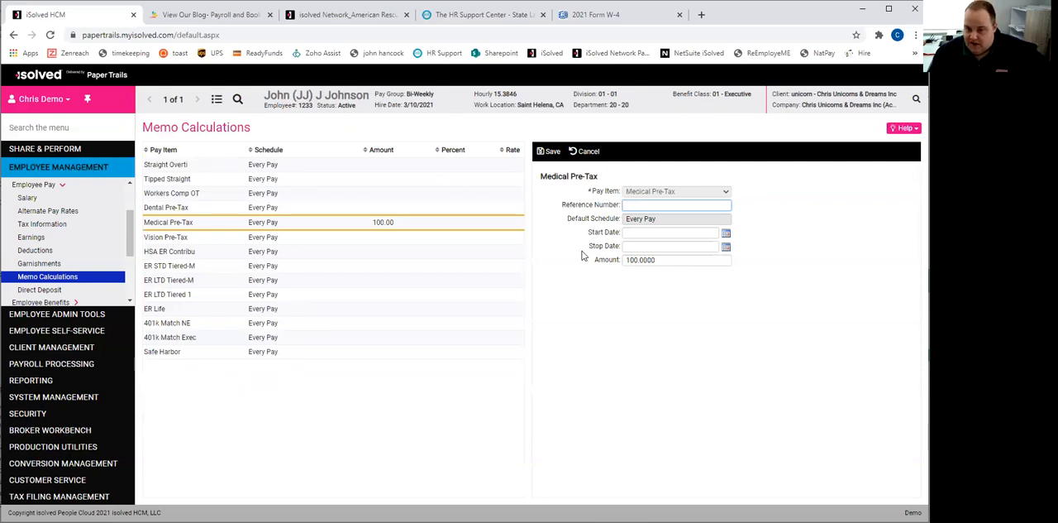
- Delete the employee's "Fun money" checking account from the Direct Deposit records
{"action": "left_click", "coordinate": [48, 288]}
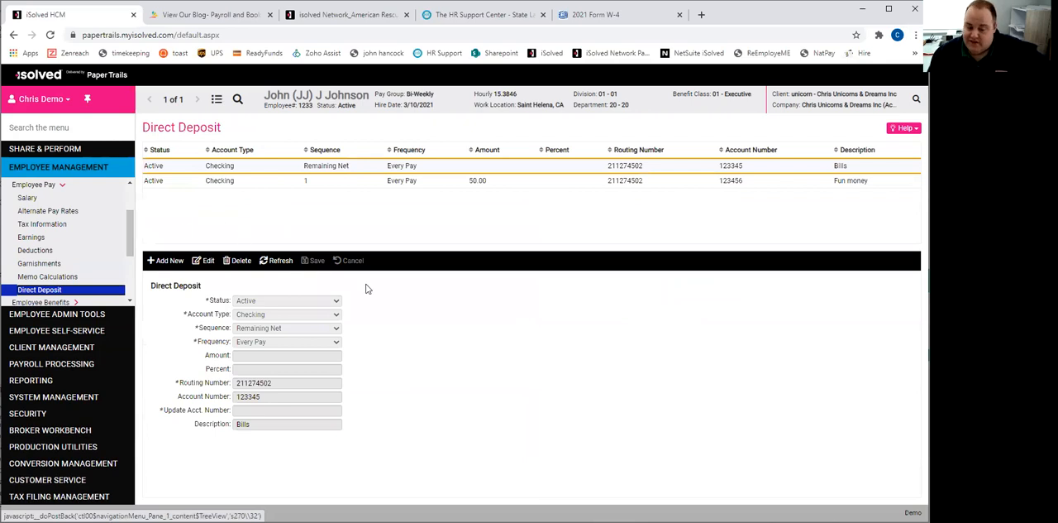
{"action": "left_click", "coordinate": [265, 187]}
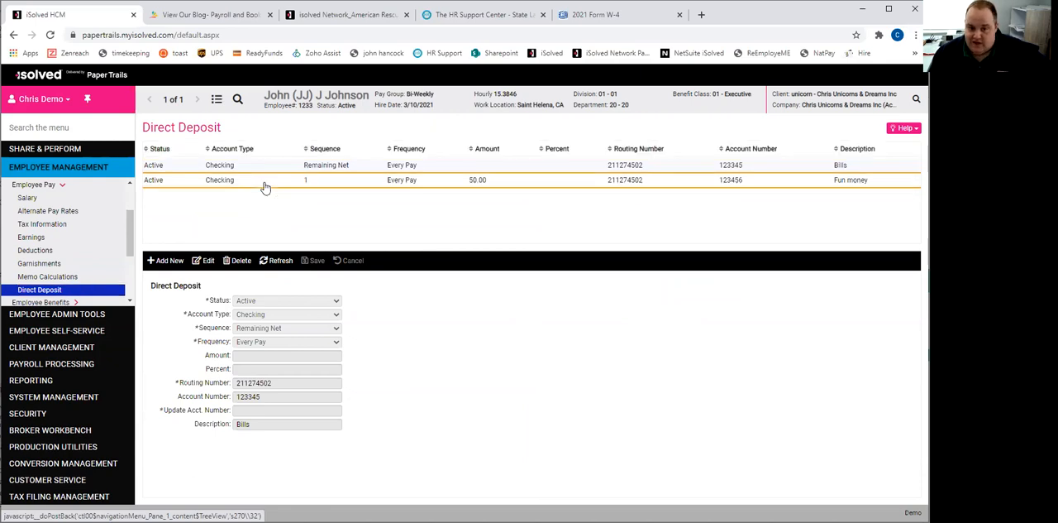
{"action": "left_click", "coordinate": [247, 261]}
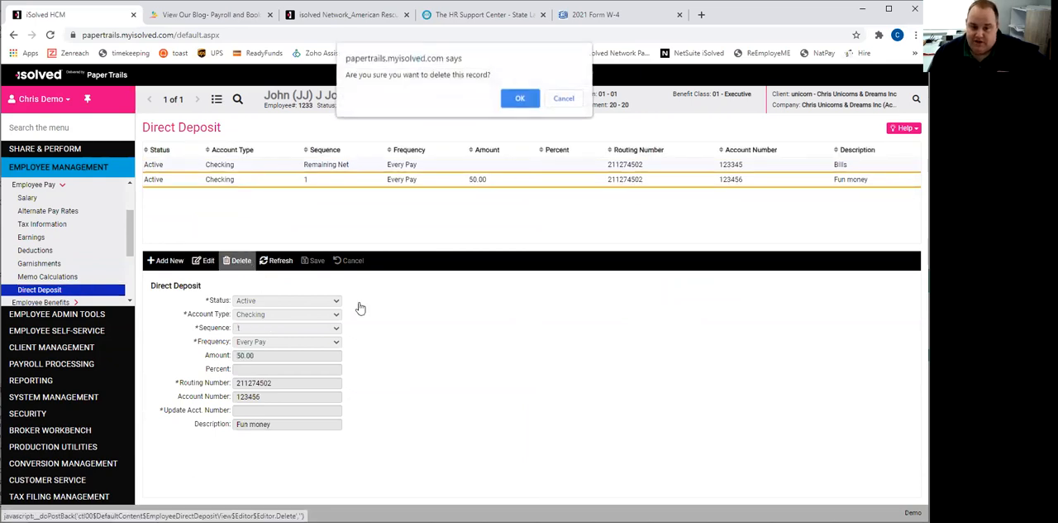
{"action": "left_click", "coordinate": [528, 101]}
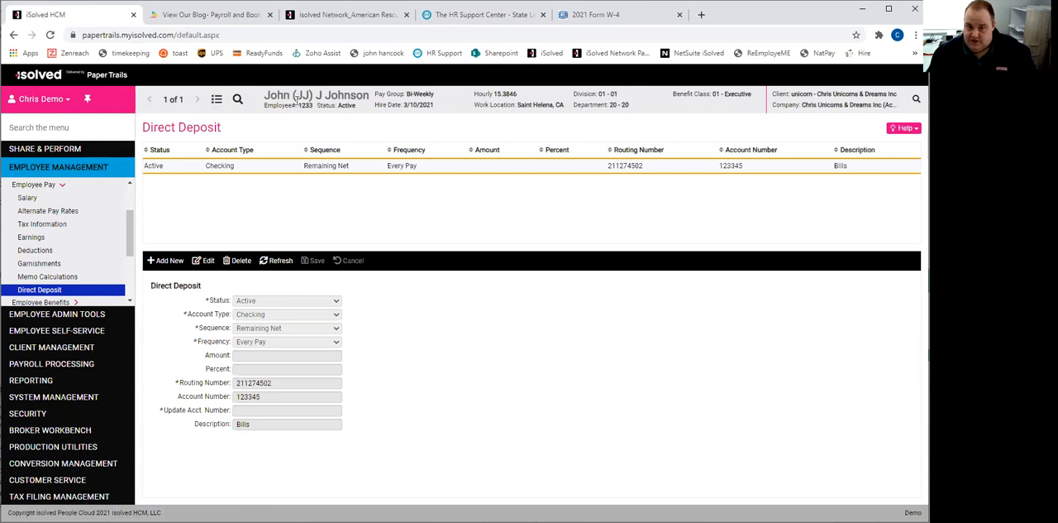
- Choose another employee from the Employee List, and browse forward through the Direct Deposit records of the following two employees
{"action": "left_click", "coordinate": [237, 98]}
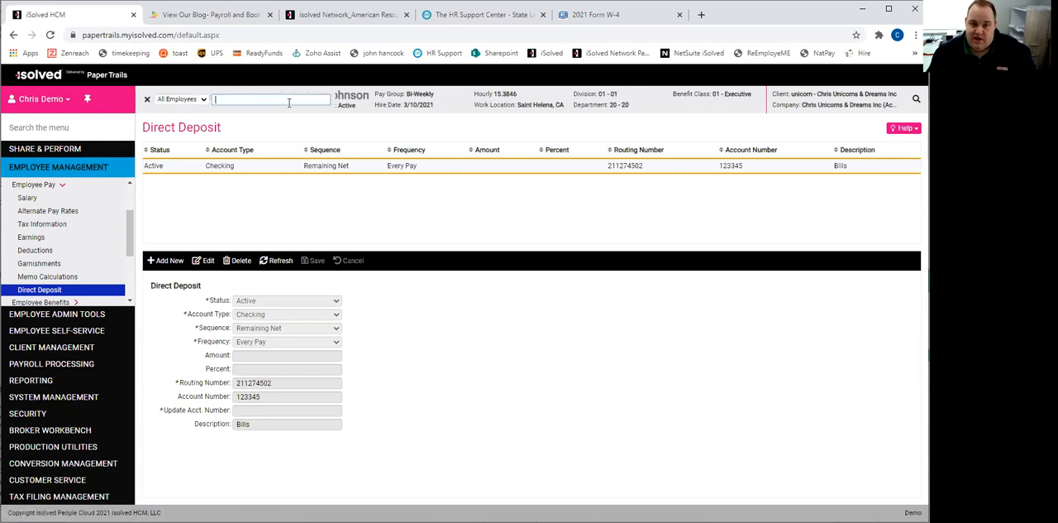
{"action": "left_click", "coordinate": [147, 100]}
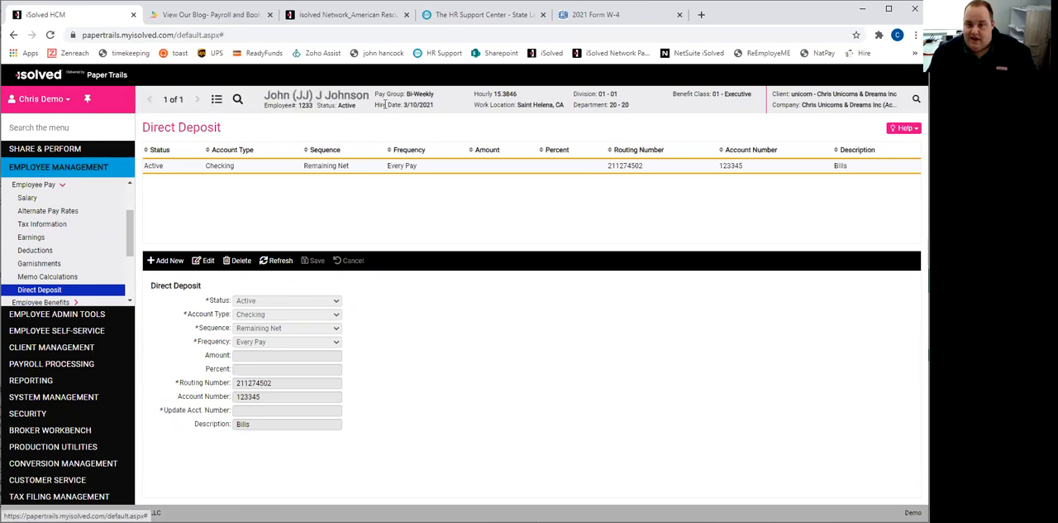
{"action": "left_click", "coordinate": [217, 99]}
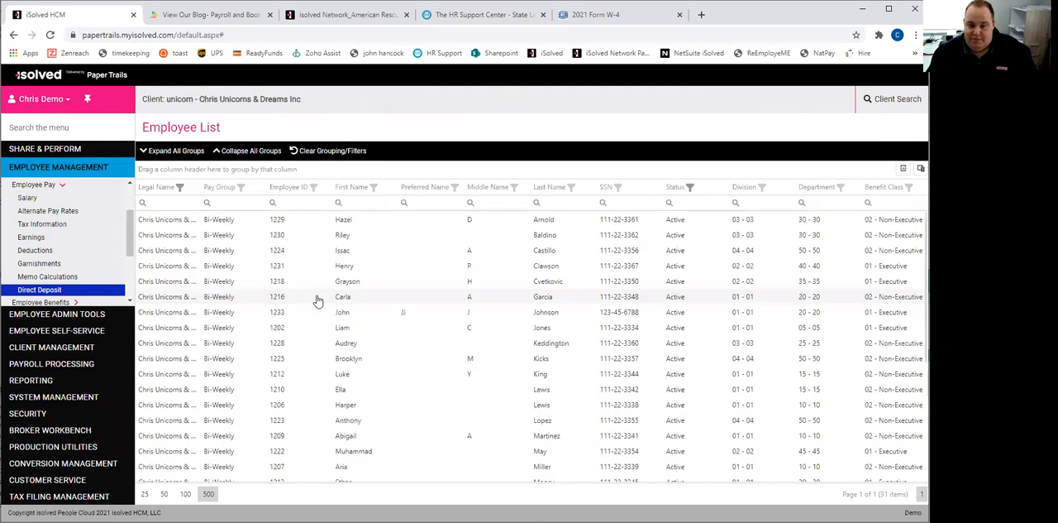
{"action": "left_click", "coordinate": [547, 328]}
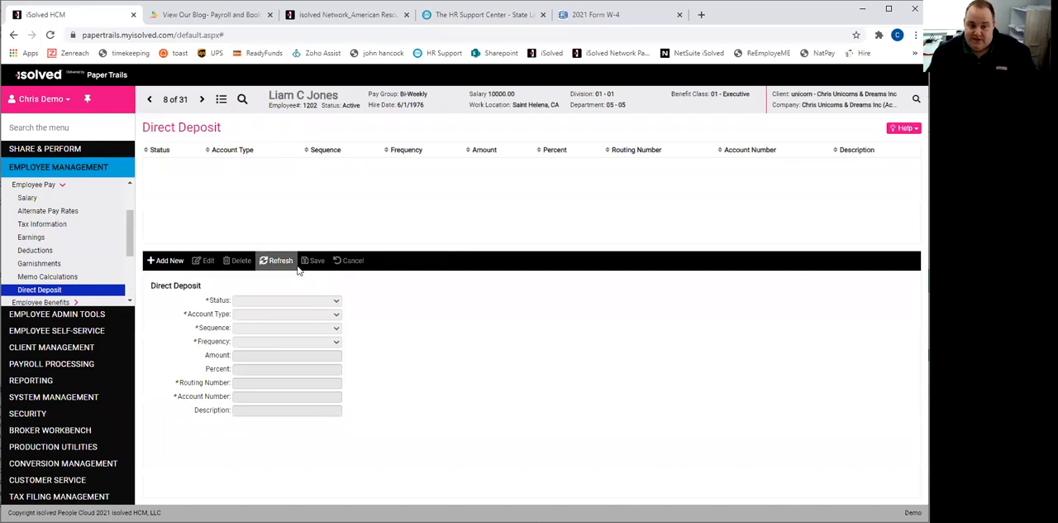
{"action": "left_click", "coordinate": [201, 101]}
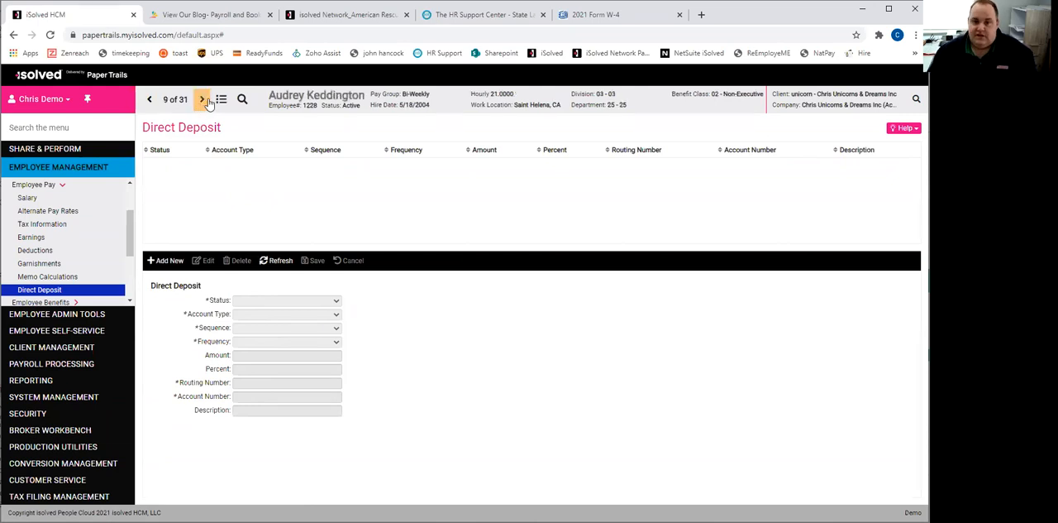
{"action": "left_click", "coordinate": [201, 103]}
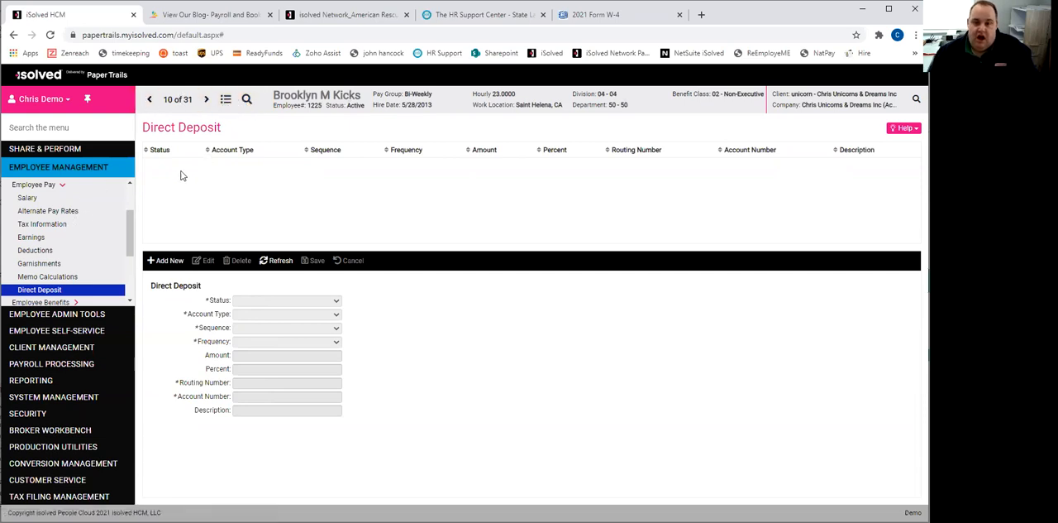
- Go to the General page under Employee Maintenance, and find the newly hired employee's record by searching all employees for the first name
{"action": "scroll", "coordinate": [35, 229], "scroll_direction": "up", "scroll_amount": 2}
{"action": "left_click", "coordinate": [45, 235]}
{"action": "left_click", "coordinate": [31, 247]}
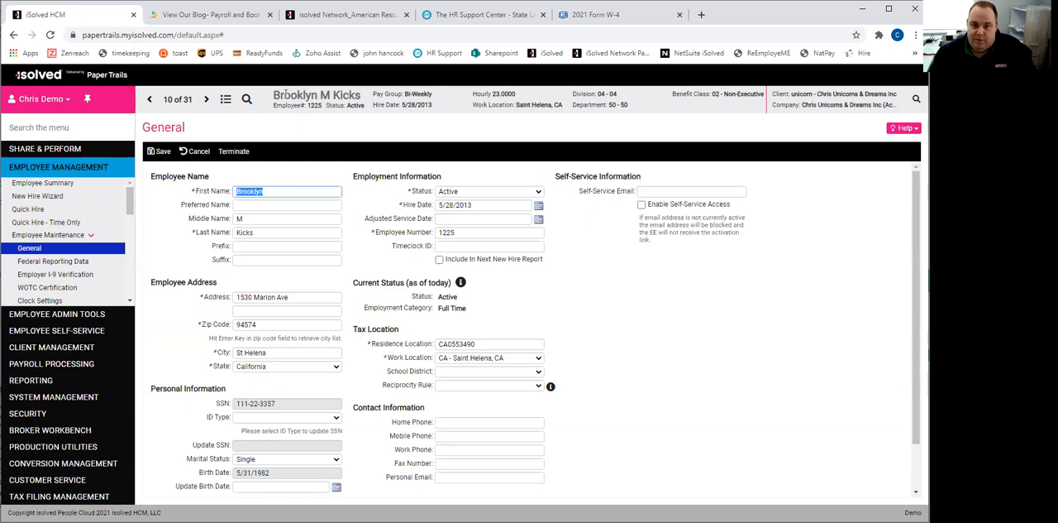
{"action": "left_click", "coordinate": [224, 98]}
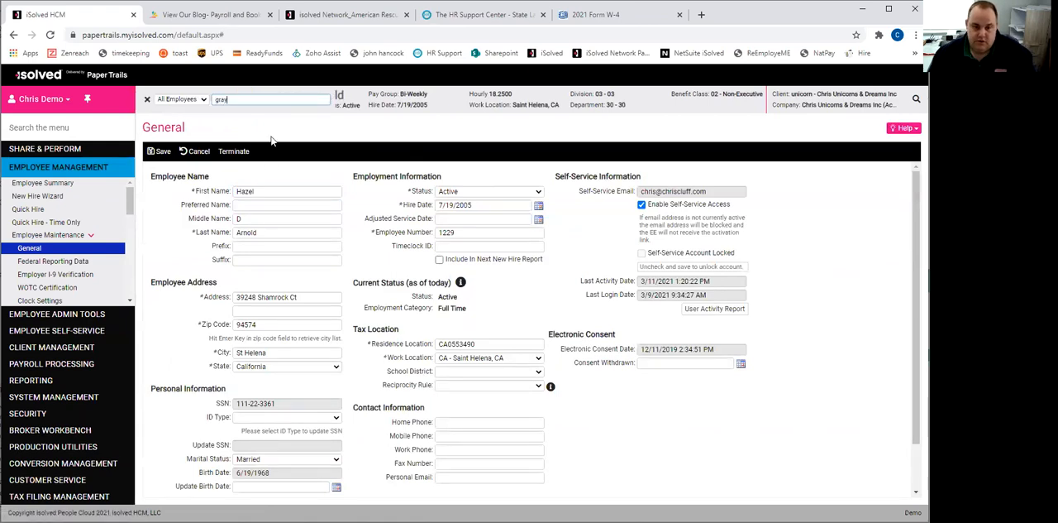
{"action": "double_click", "coordinate": [256, 103]}
{"action": "type", "text": "john"}
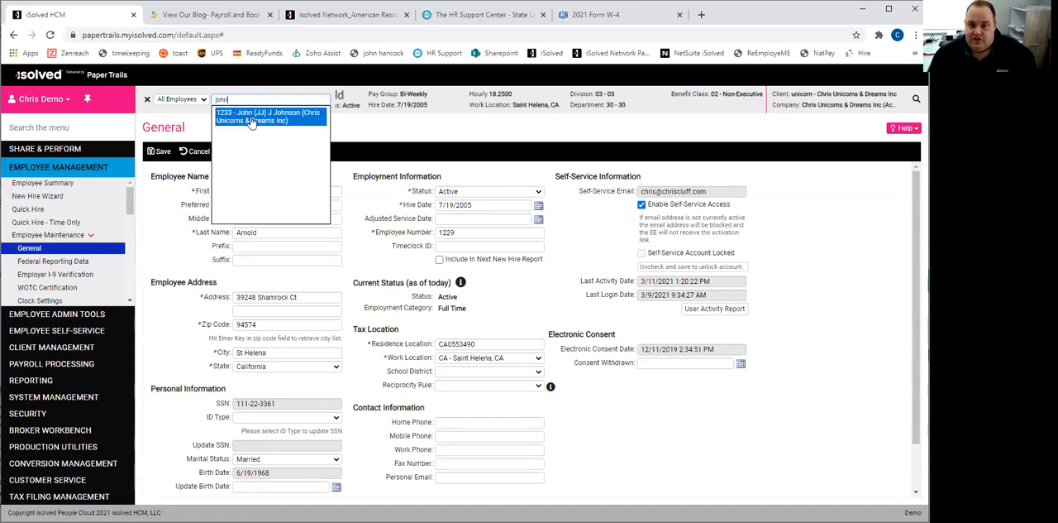
{"action": "left_click", "coordinate": [258, 119]}
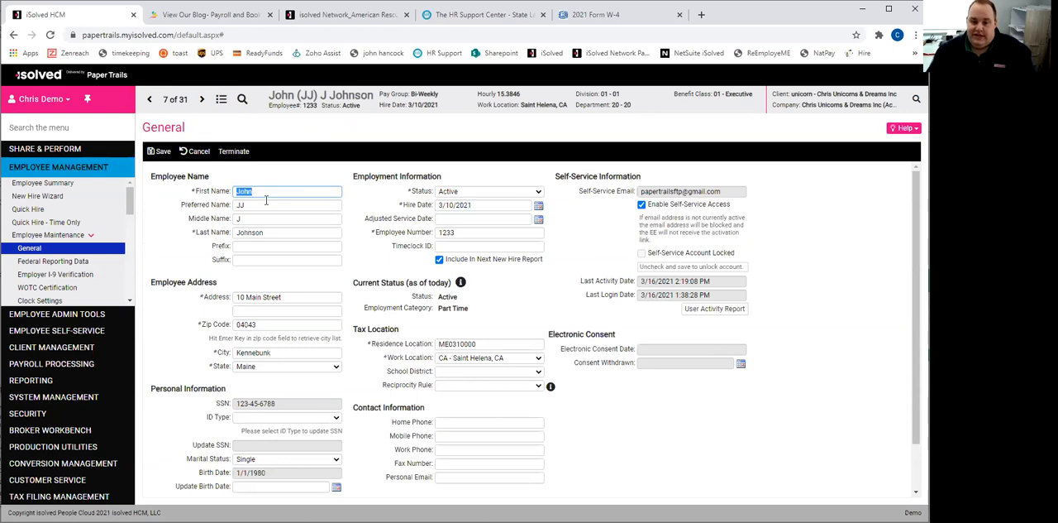
- Try the Inactive employment status on the employee's General record, and return the status to Active
{"action": "left_click", "coordinate": [453, 191]}
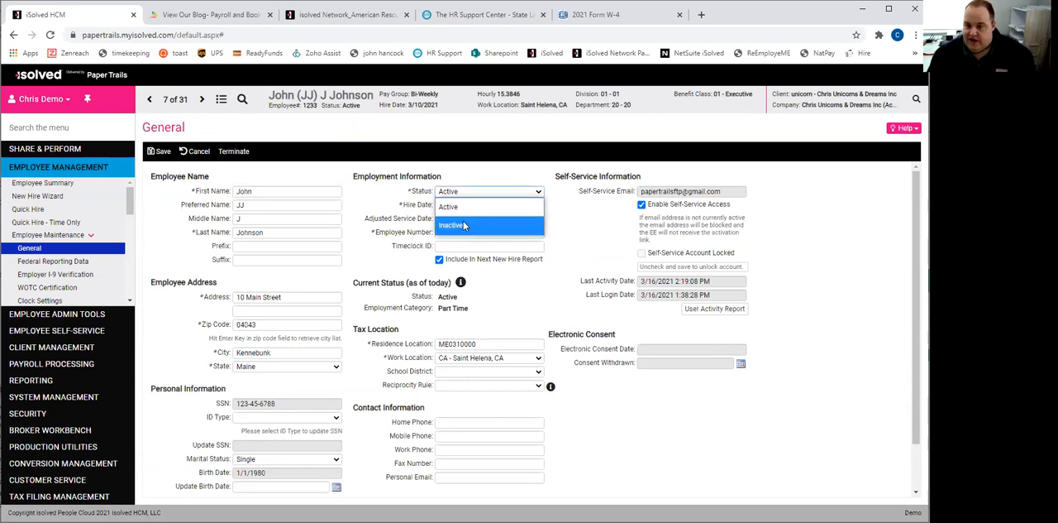
{"action": "left_click", "coordinate": [465, 224]}
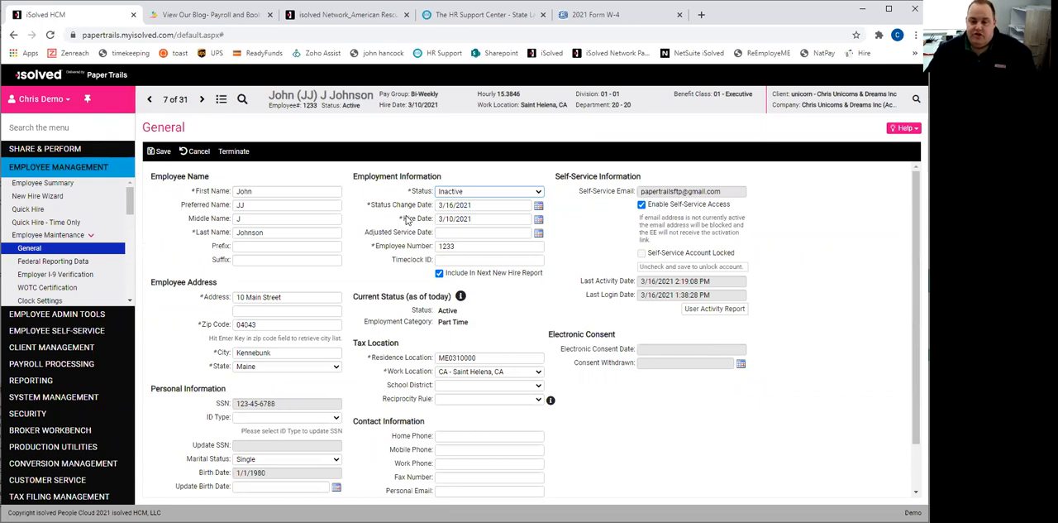
{"action": "left_click", "coordinate": [463, 191]}
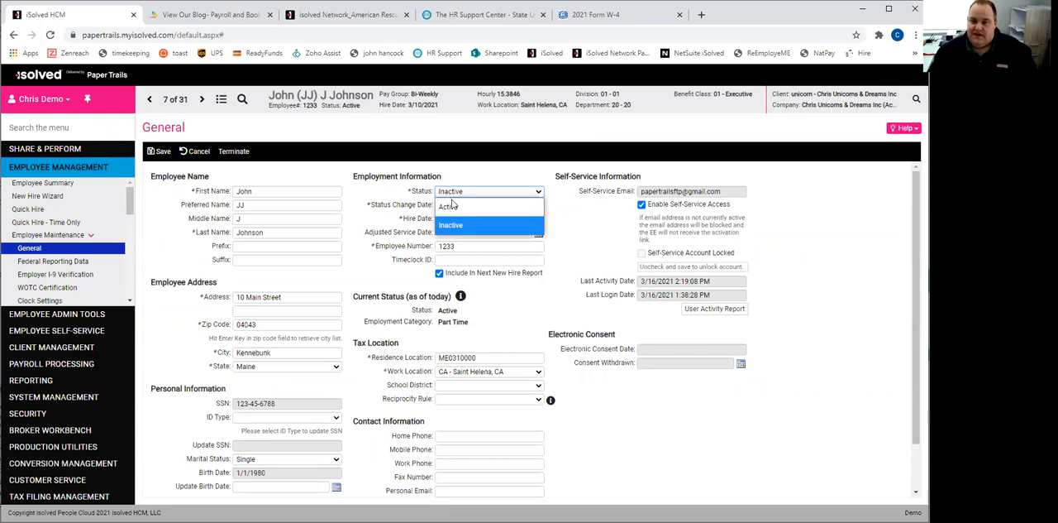
{"action": "left_click", "coordinate": [451, 206]}
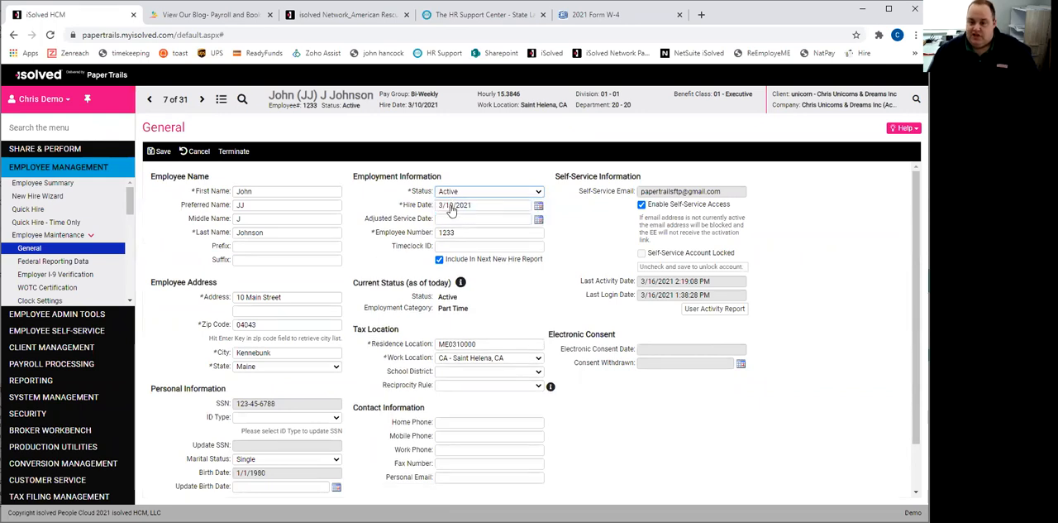
- Start the employee's termination with reason For Cause and Eligible for Rehire enabled, and generate the Termination Report
{"action": "left_click", "coordinate": [237, 153]}
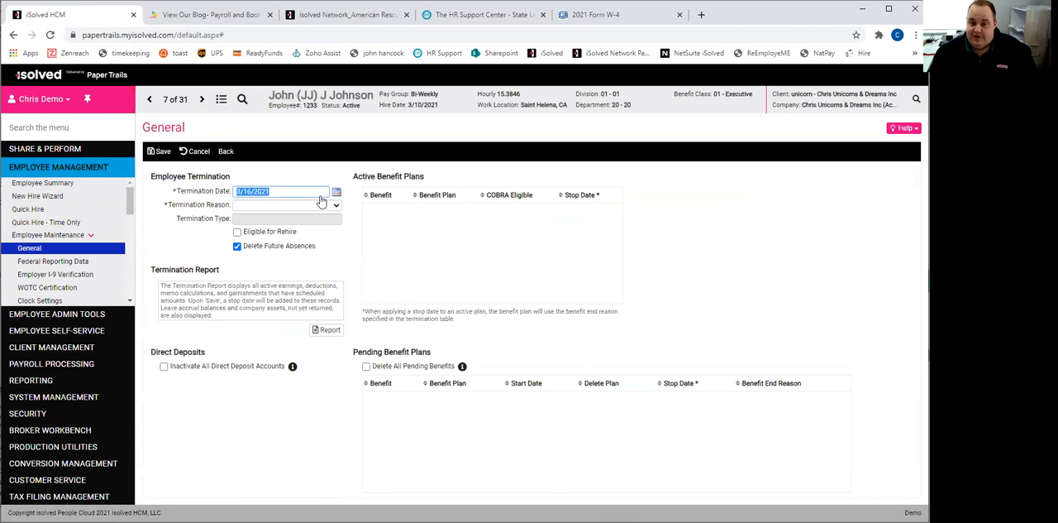
{"action": "left_click", "coordinate": [308, 205]}
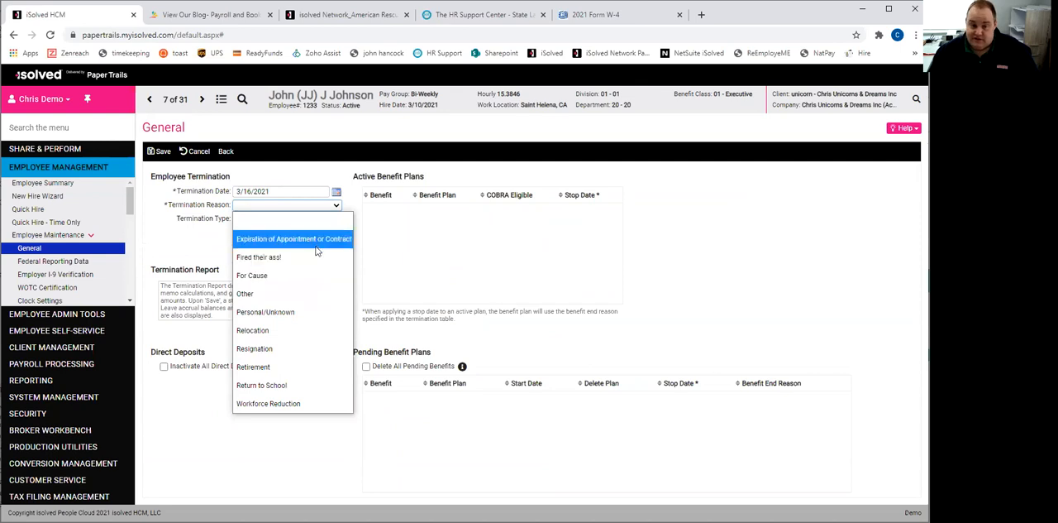
{"action": "left_click", "coordinate": [300, 277]}
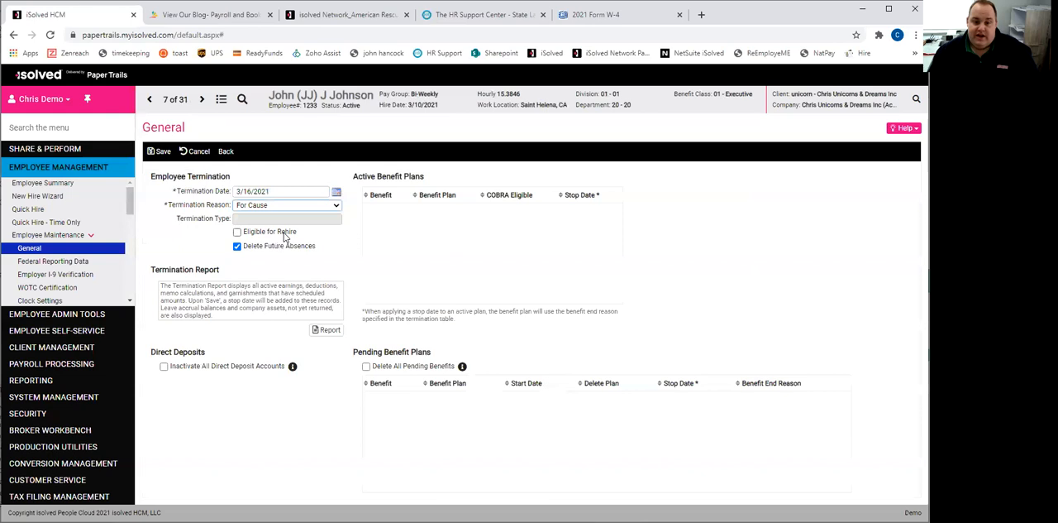
{"action": "left_click", "coordinate": [237, 232]}
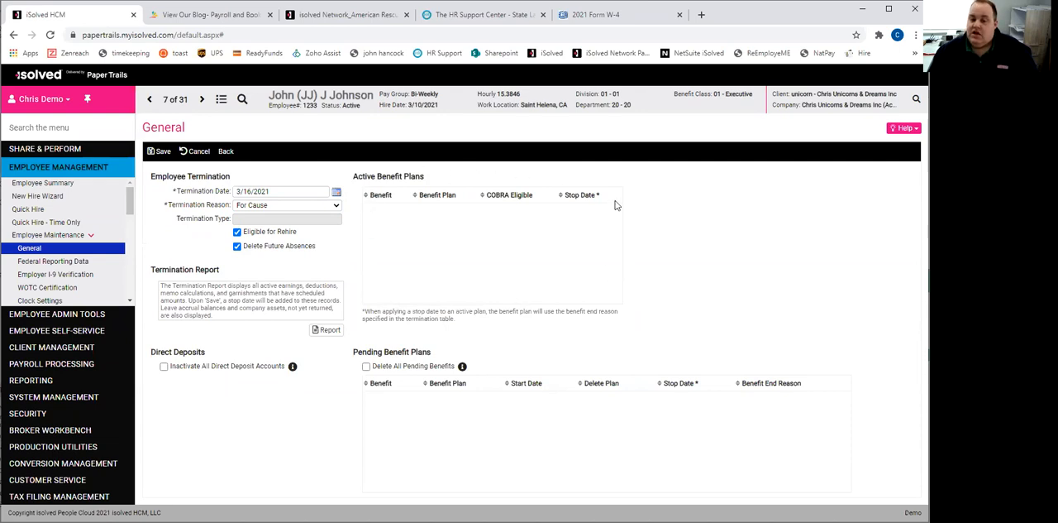
{"action": "left_click", "coordinate": [329, 330]}
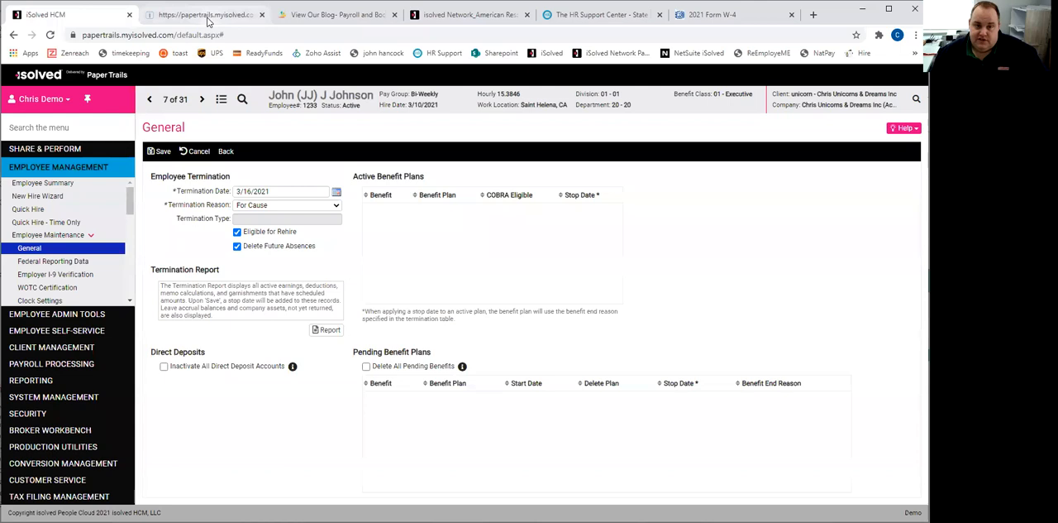
{"action": "left_click", "coordinate": [326, 330]}
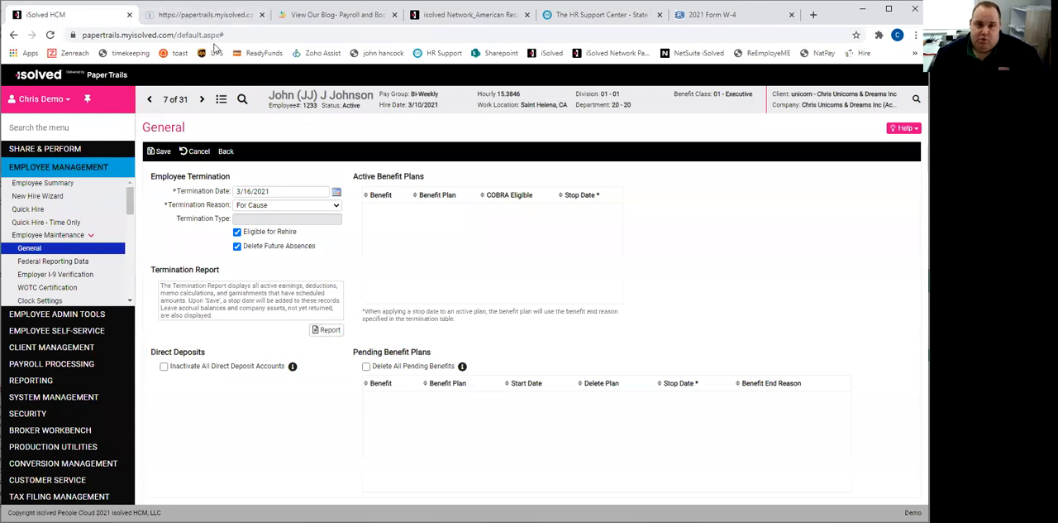
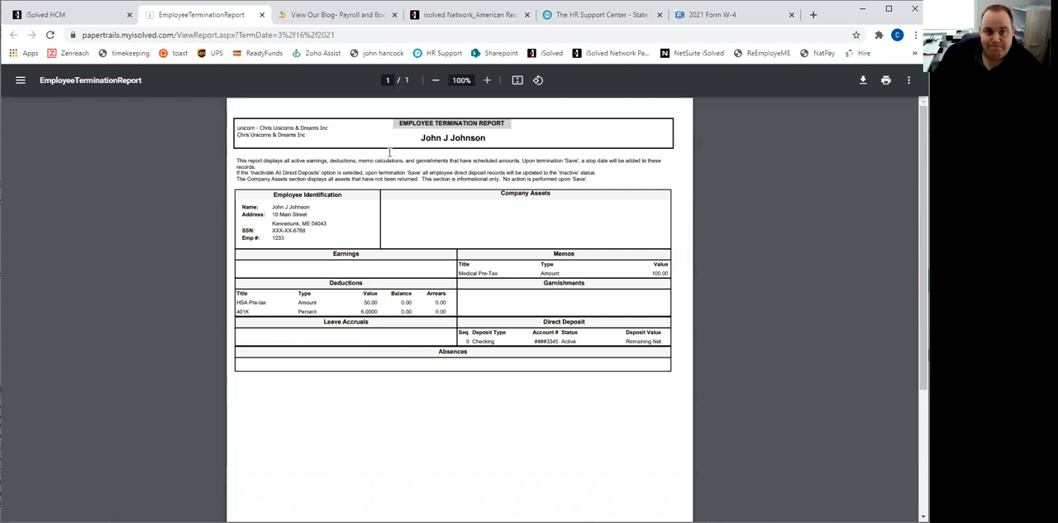
- Return from the Termination Report to the employee's termination form, and save the termination
{"action": "left_click", "coordinate": [73, 13]}
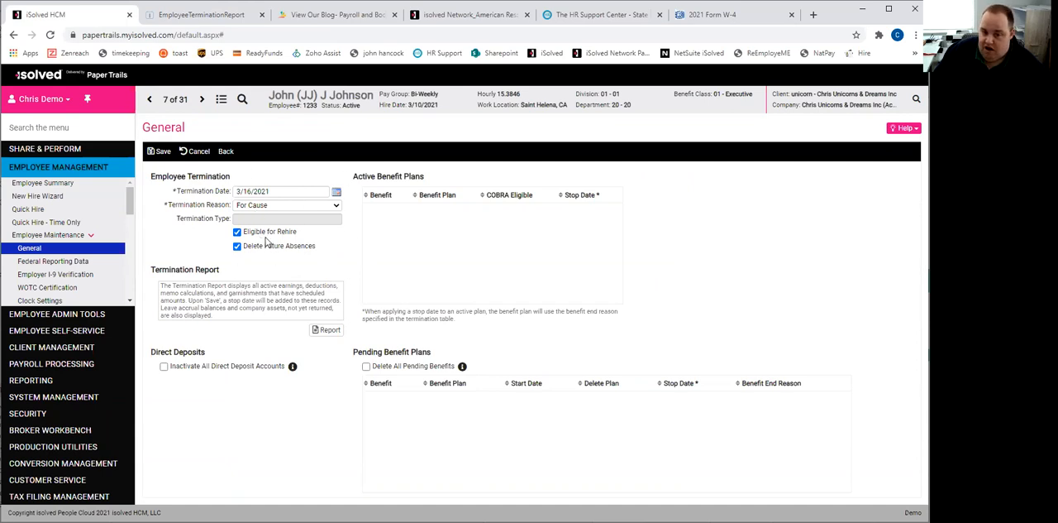
{"action": "left_click", "coordinate": [163, 152]}
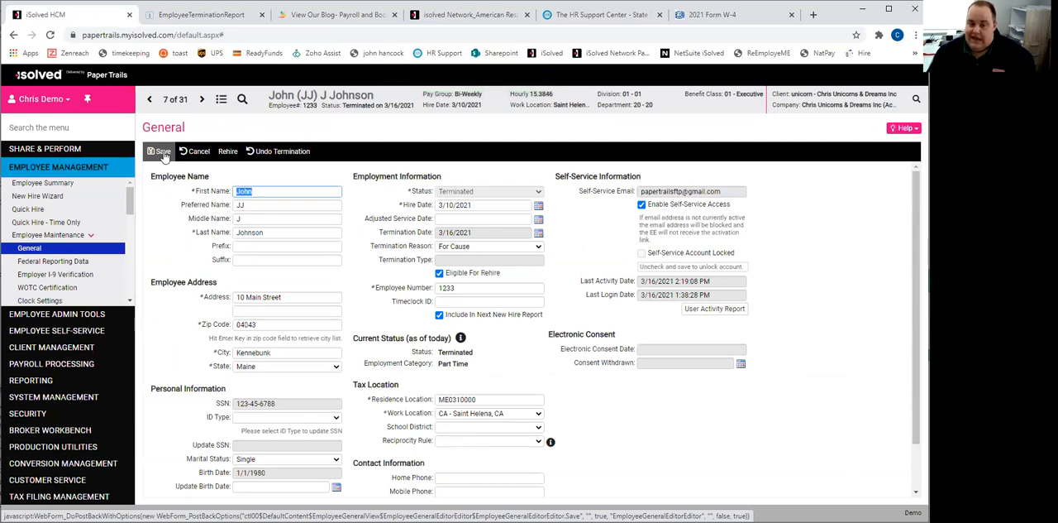
- Include Terminated employees in the Employee List's Status filter, and open the terminated employee's General record
{"action": "left_click", "coordinate": [229, 154]}
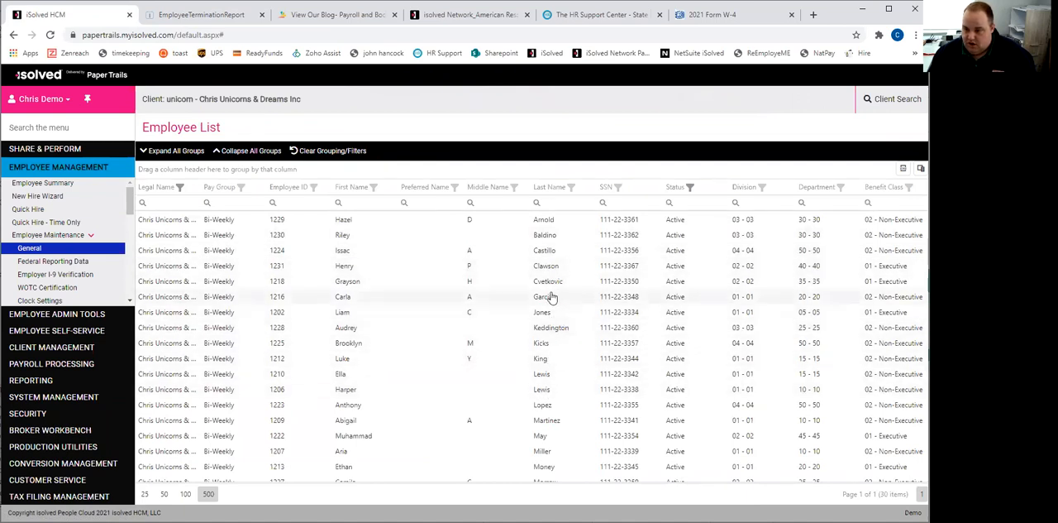
{"action": "left_click", "coordinate": [692, 190]}
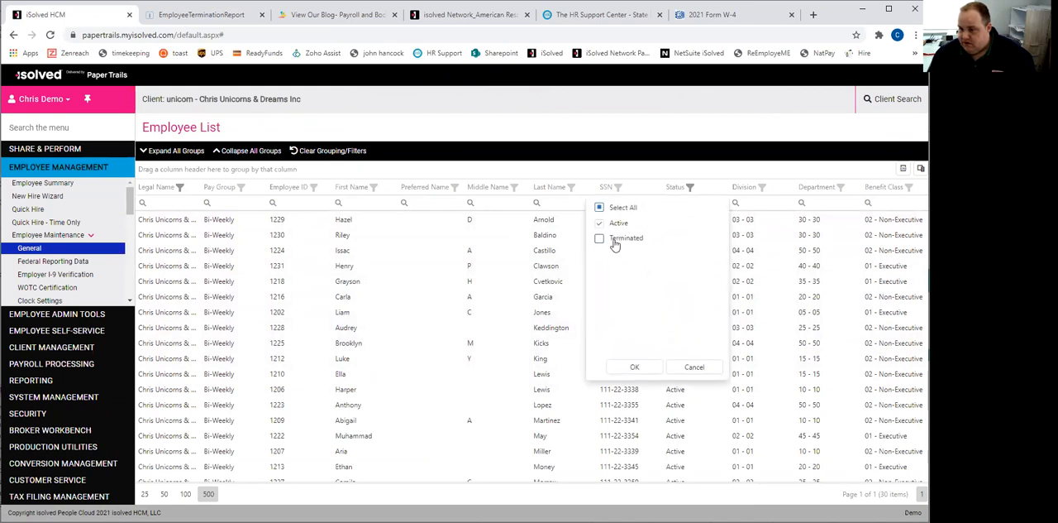
{"action": "left_click", "coordinate": [600, 239]}
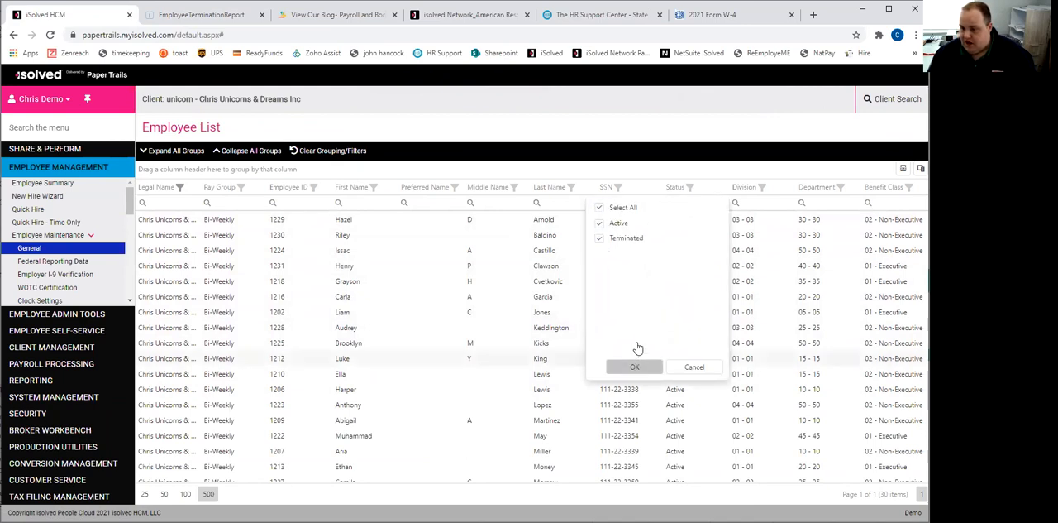
{"action": "left_click", "coordinate": [635, 367]}
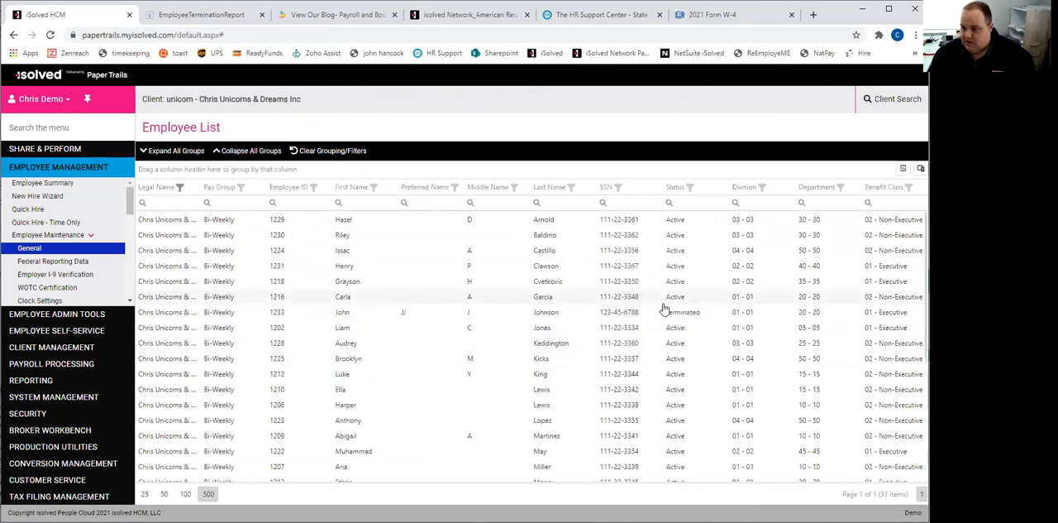
{"action": "left_click", "coordinate": [559, 314]}
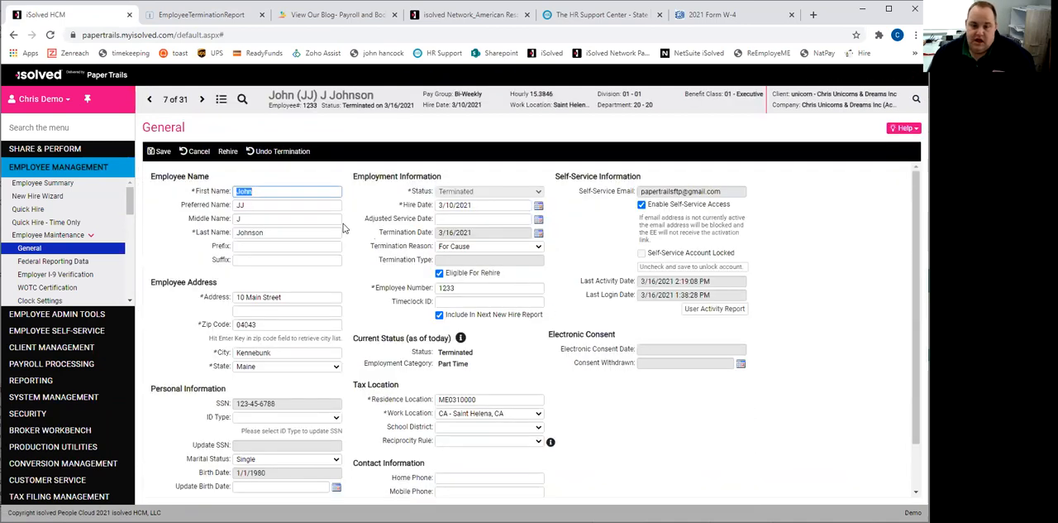
- Try to rehire the employee with rehire date 4/2/2021 using the Rehire option instead of Rehire using Reboarding
{"action": "left_click", "coordinate": [234, 156]}
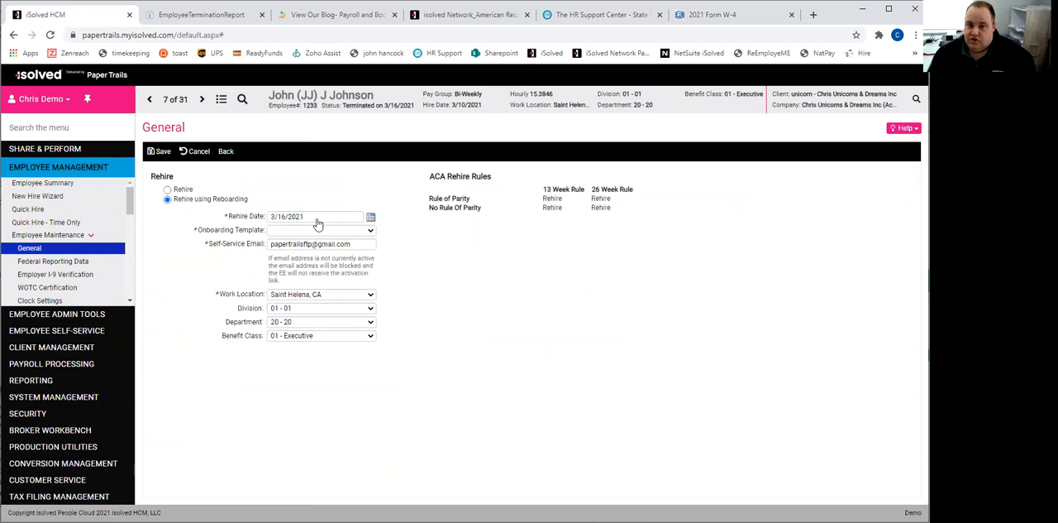
{"action": "left_click", "coordinate": [370, 218]}
{"action": "left_click", "coordinate": [340, 306]}
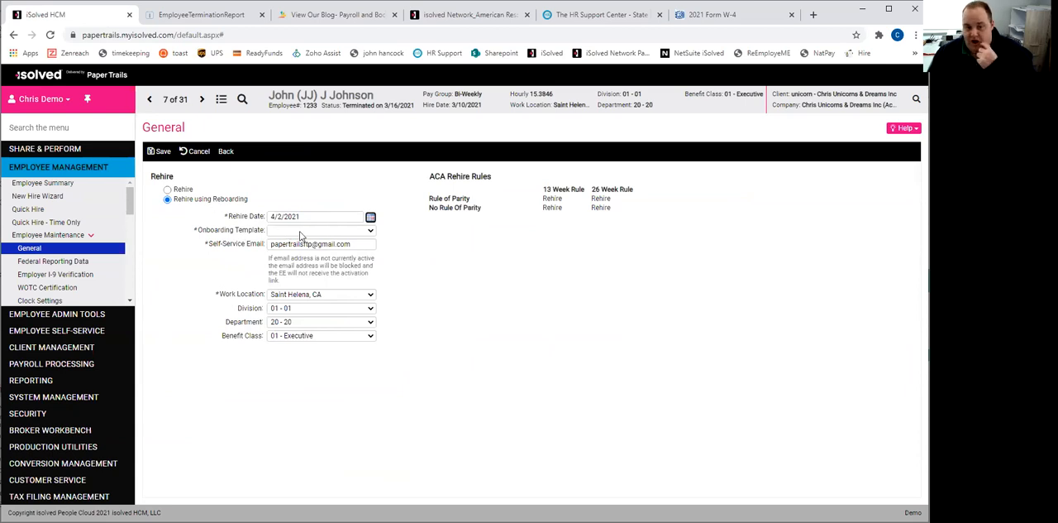
{"action": "left_click", "coordinate": [181, 190]}
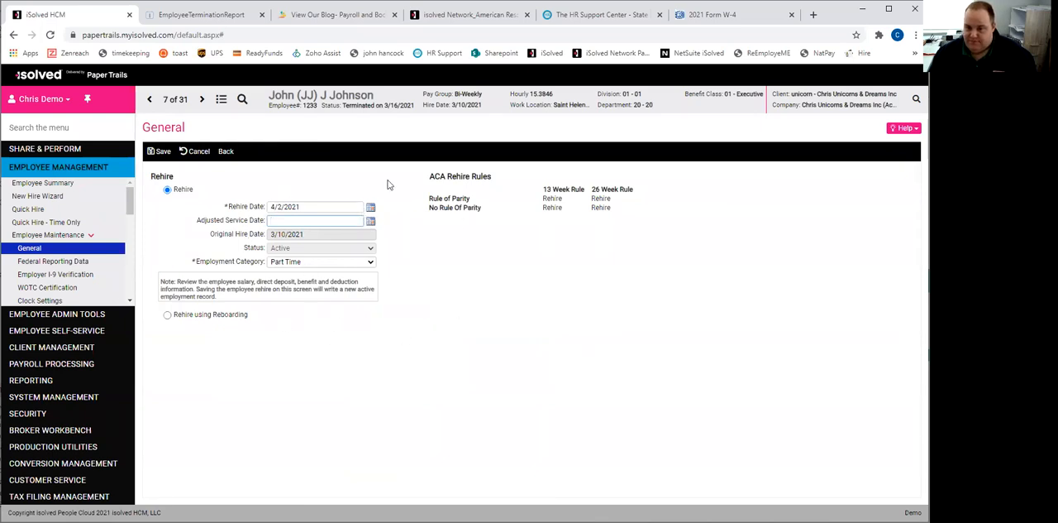
{"action": "left_click", "coordinate": [160, 151]}
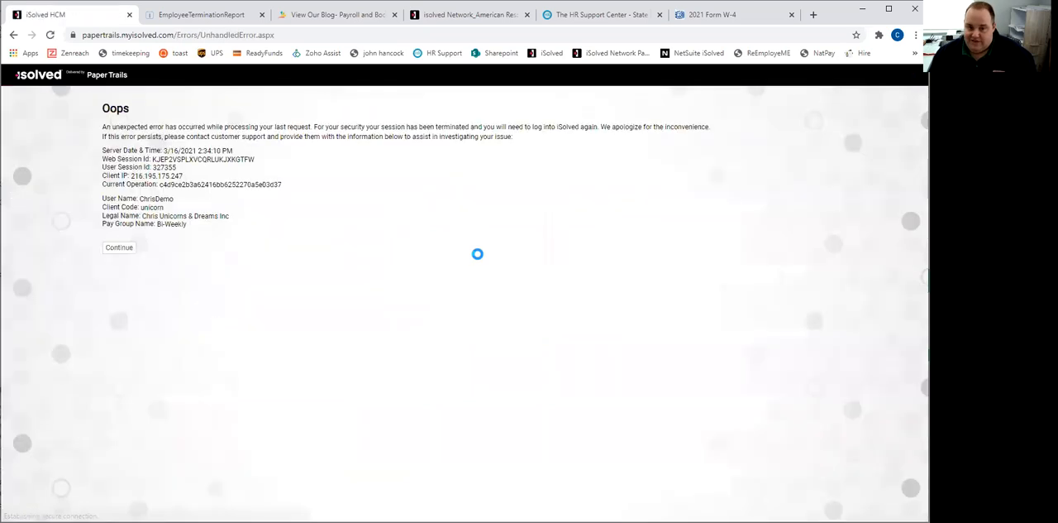
- Continue from the error page, and sign back in with the demo account's user name and password
{"action": "left_click", "coordinate": [115, 248]}
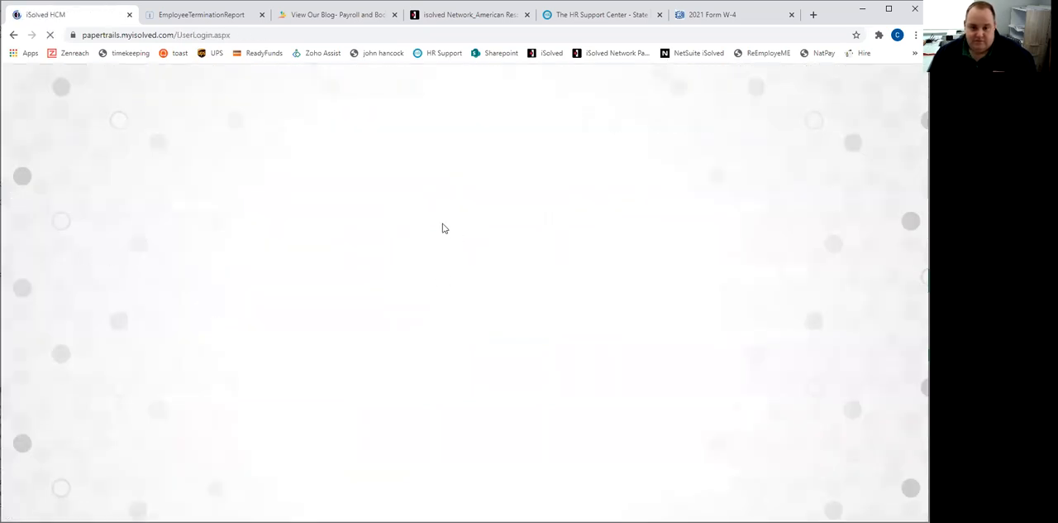
{"action": "left_click", "coordinate": [441, 251]}
{"action": "type", "text": "chrisdemo"}
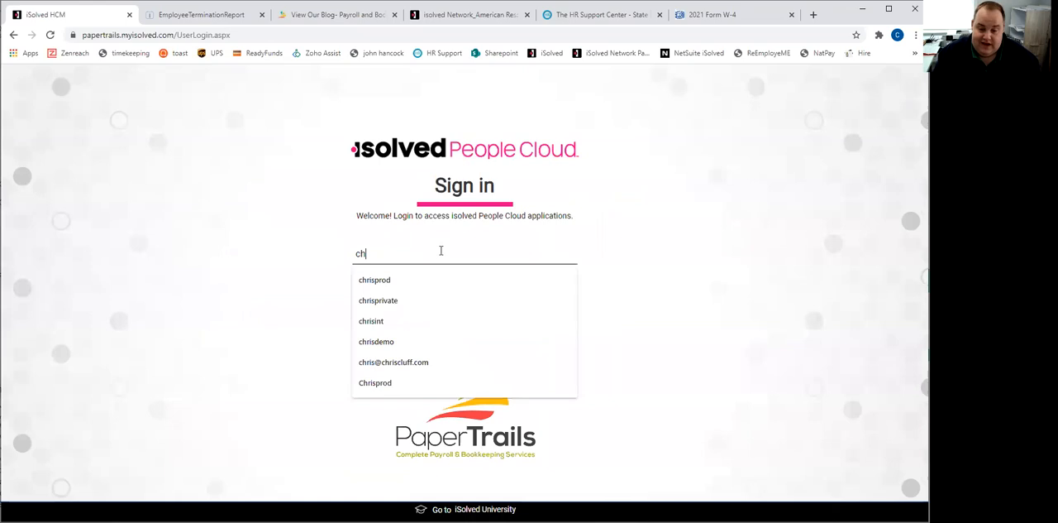
{"action": "key", "text": "Return"}
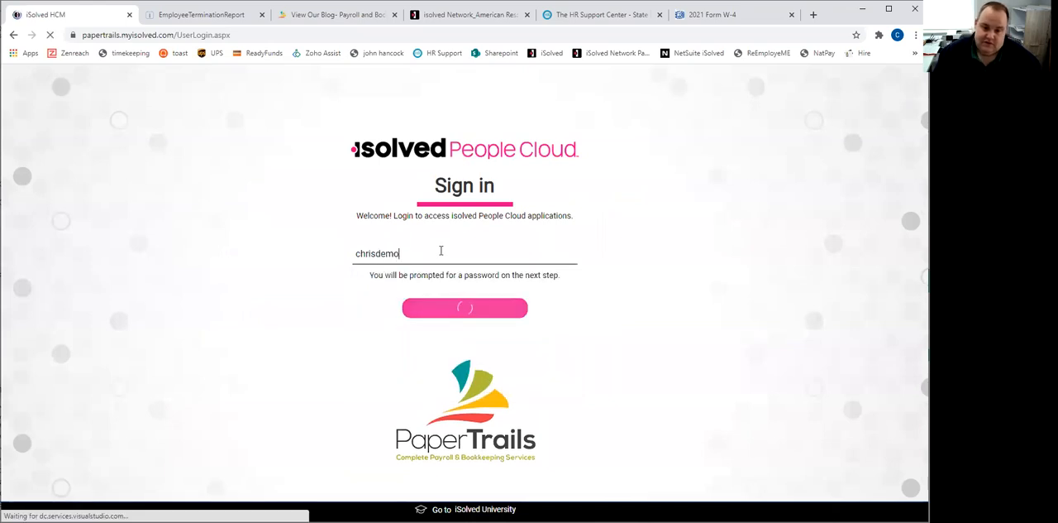
{"action": "type", "text": "*************"}
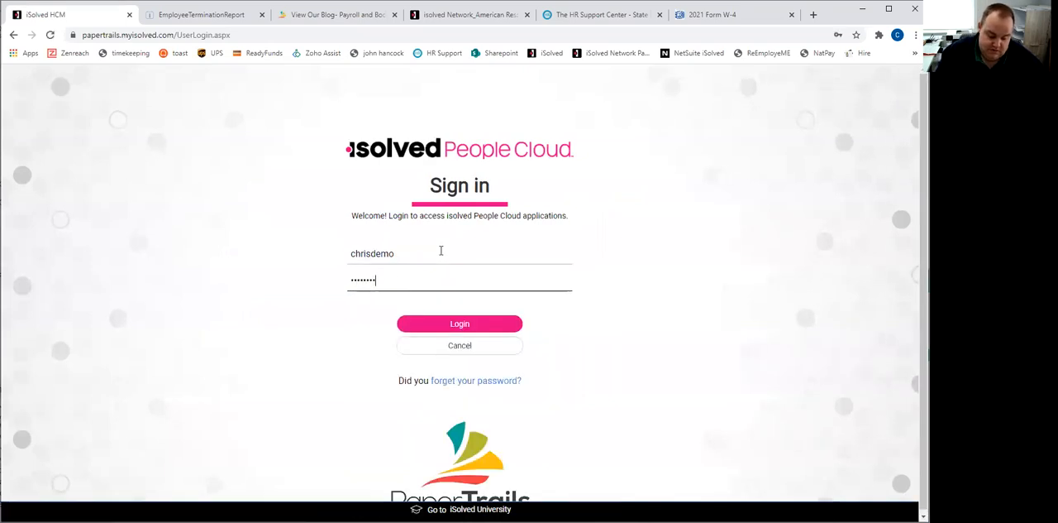
{"action": "key", "text": "Return"}
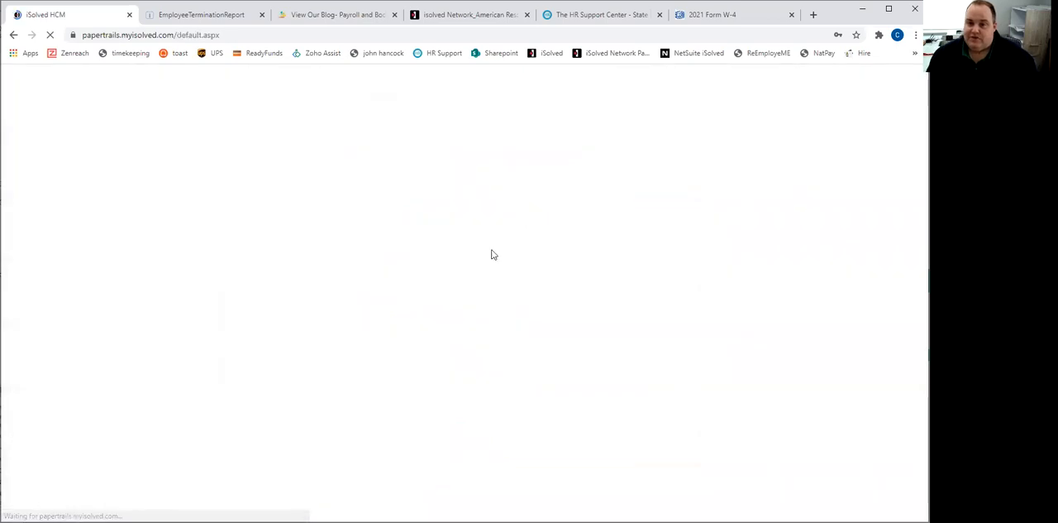
- Search the clients for "chris" and select the Chris Unicorns & Dreams Inc client
{"action": "left_click", "coordinate": [390, 104]}
{"action": "type", "text": "chris"}
{"action": "key", "text": "Return"}
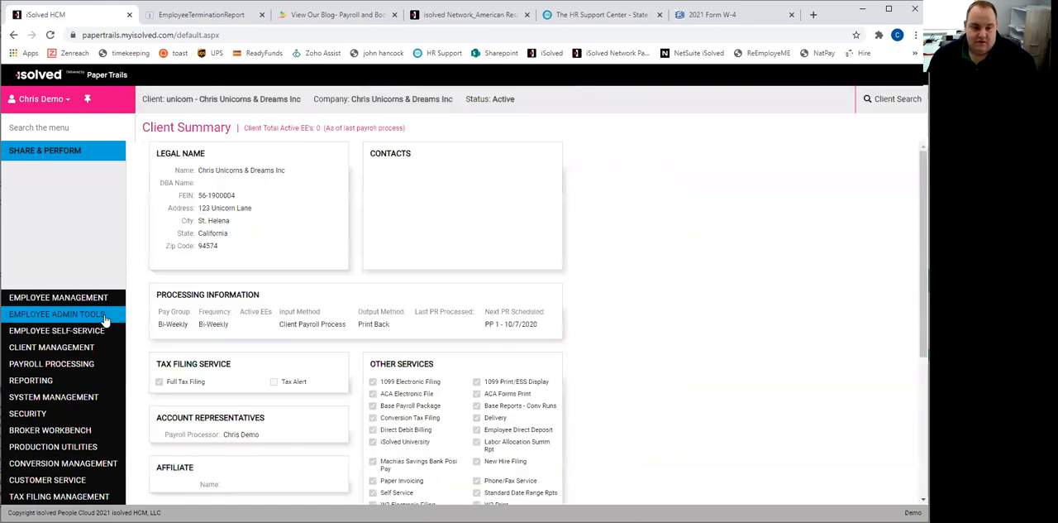
- Go to the General page under Employee Maintenance in Employee Management to bring up the Employee List
{"action": "left_click", "coordinate": [49, 297]}
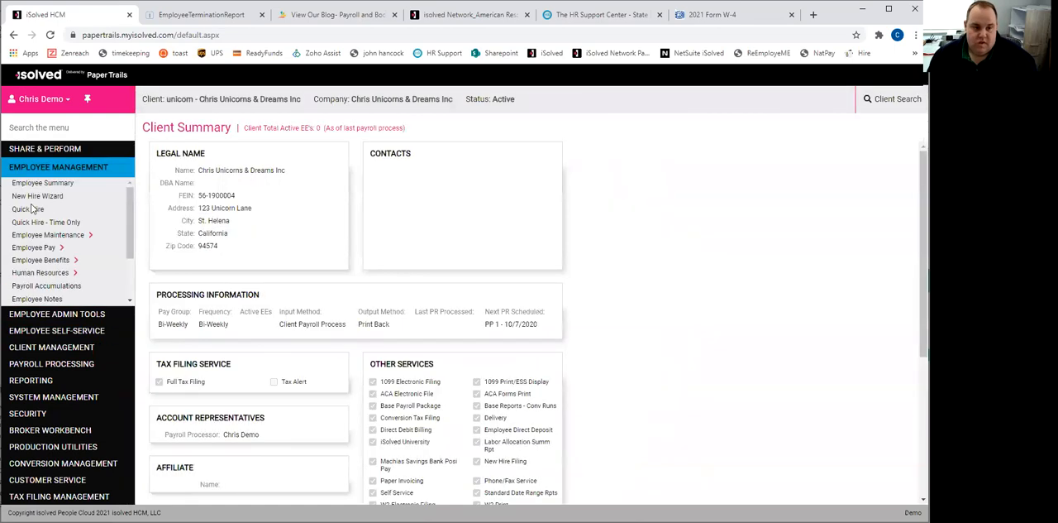
{"action": "left_click", "coordinate": [35, 247]}
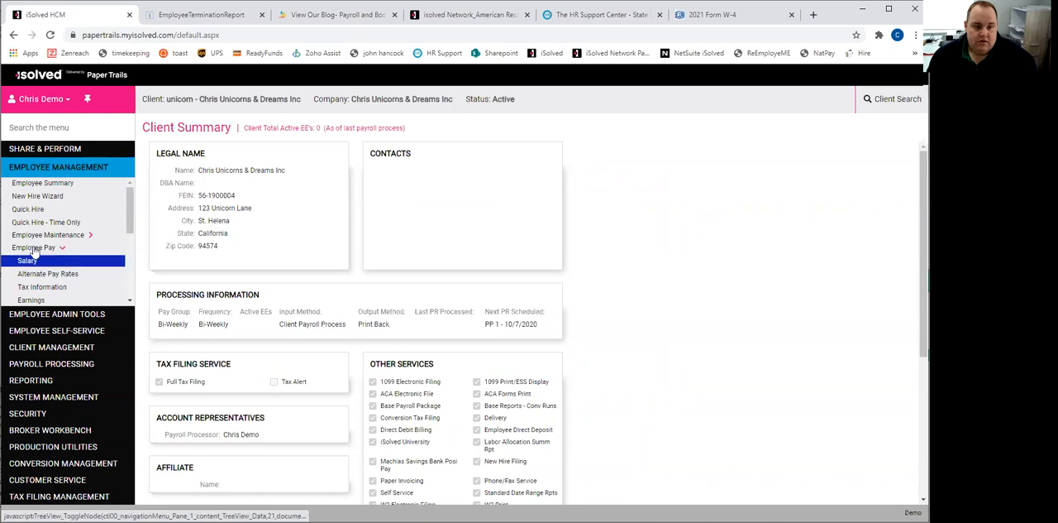
{"action": "left_click", "coordinate": [38, 237]}
{"action": "left_click", "coordinate": [28, 247]}
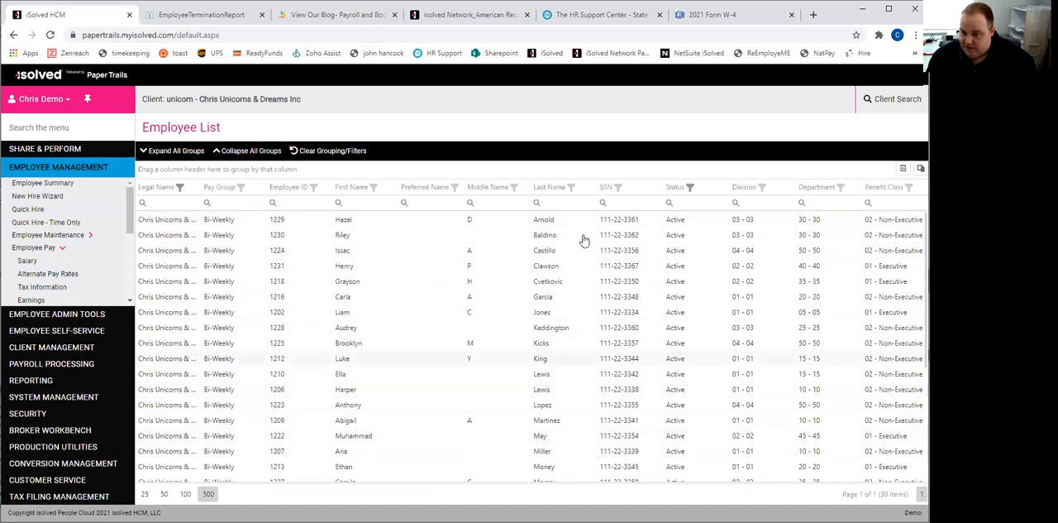
- Look at the Last Name and Status column filters of the Employee List, and close them without changes
{"action": "left_click", "coordinate": [571, 187]}
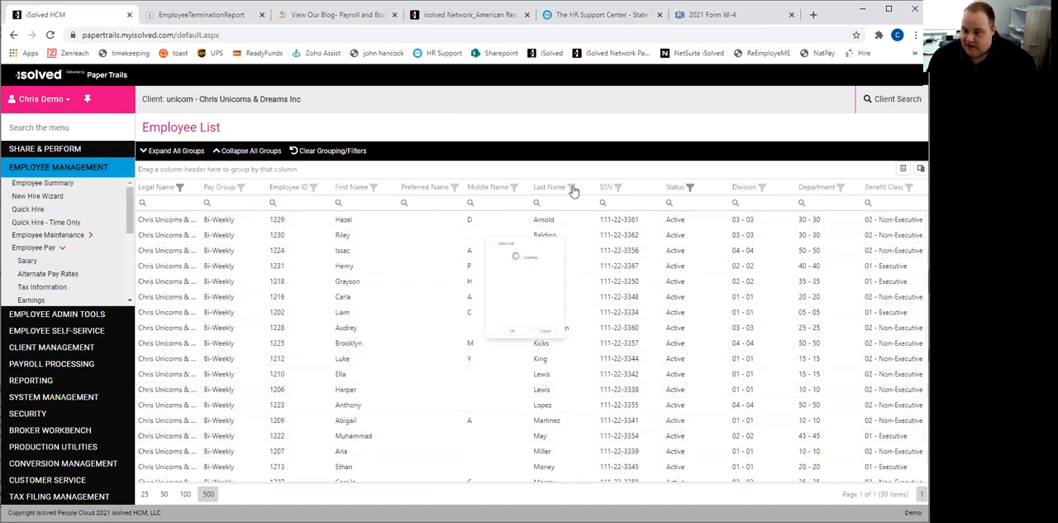
{"action": "left_click", "coordinate": [573, 190]}
{"action": "left_click", "coordinate": [692, 190]}
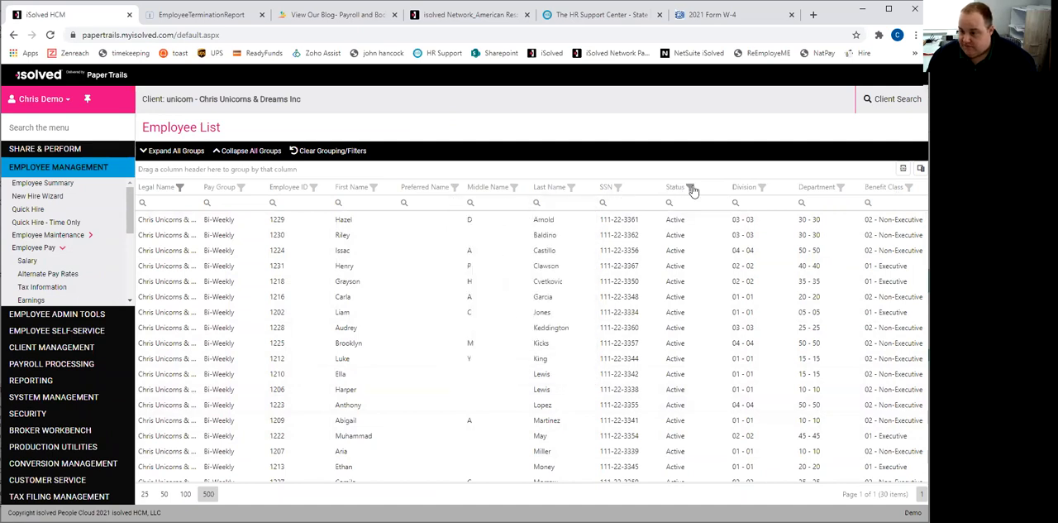
{"action": "left_click", "coordinate": [693, 189]}
{"action": "left_click", "coordinate": [707, 371]}
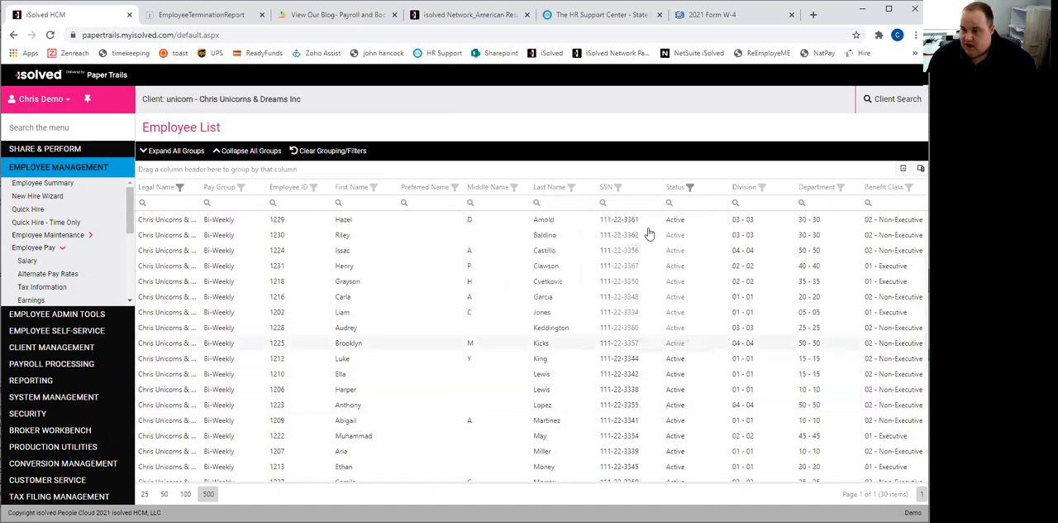
- Search the Employee List by the first letters of a last name, and clear the search
{"action": "left_click", "coordinate": [603, 202]}
{"action": "left_click", "coordinate": [565, 201]}
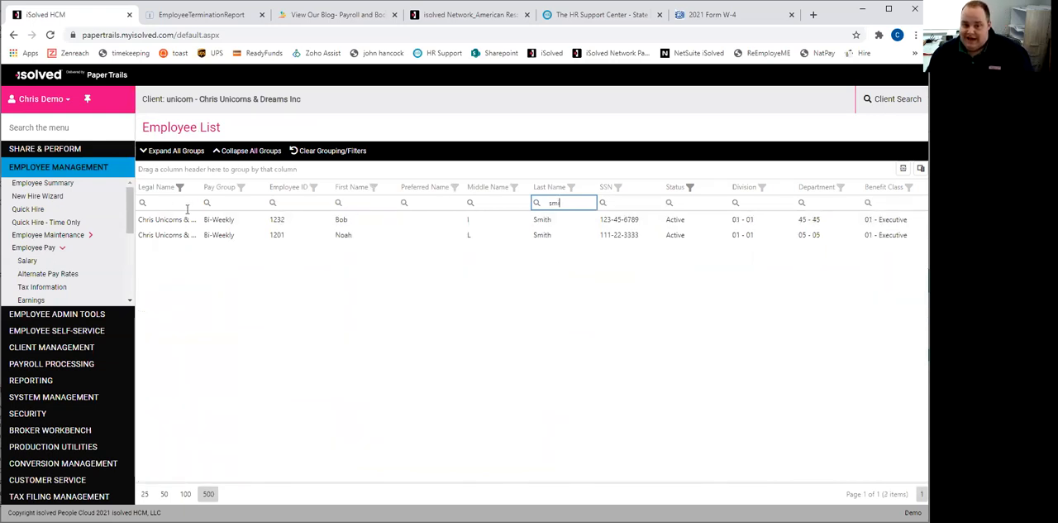
{"action": "key", "text": "BackSpace"}
{"action": "key", "text": "BackSpace"}
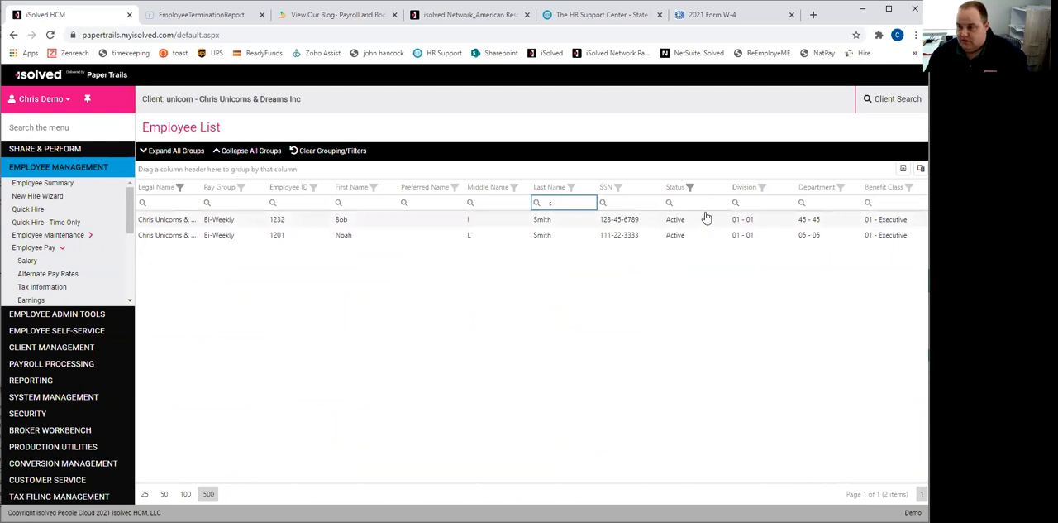
{"action": "key", "text": "BackSpace"}
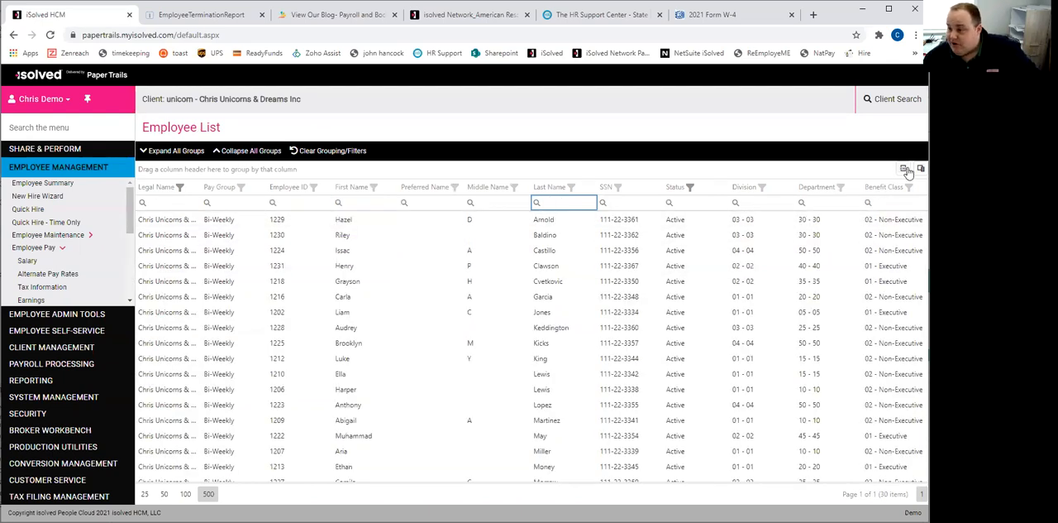
- Use the Column Chooser to remove the Benefit Class column and add Workers' Comp Code between Status and Division
{"action": "left_click", "coordinate": [904, 174]}
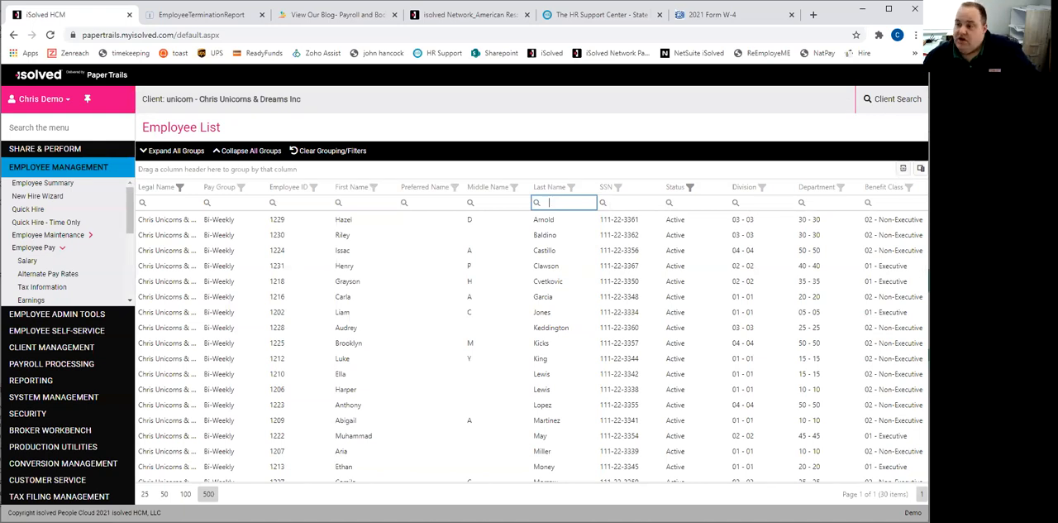
{"action": "left_click", "coordinate": [920, 168]}
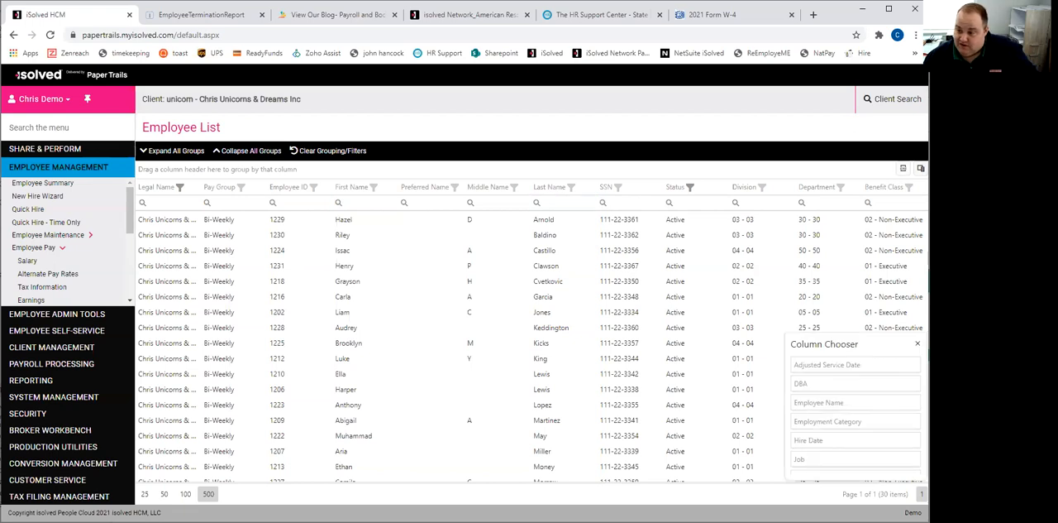
{"action": "left_click_drag", "start_coordinate": [889, 192], "coordinate": [845, 444]}
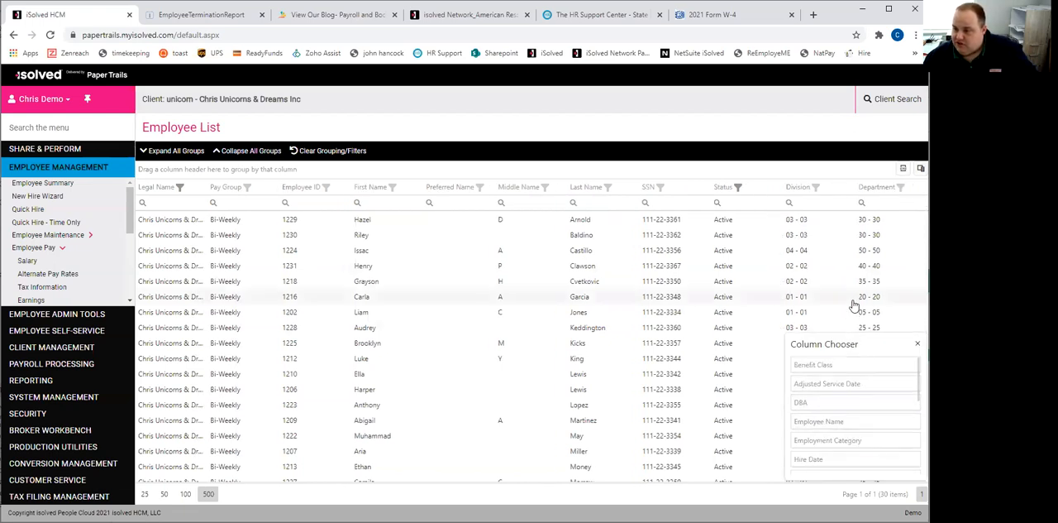
{"action": "scroll", "coordinate": [835, 398], "scroll_direction": "down", "scroll_amount": 5}
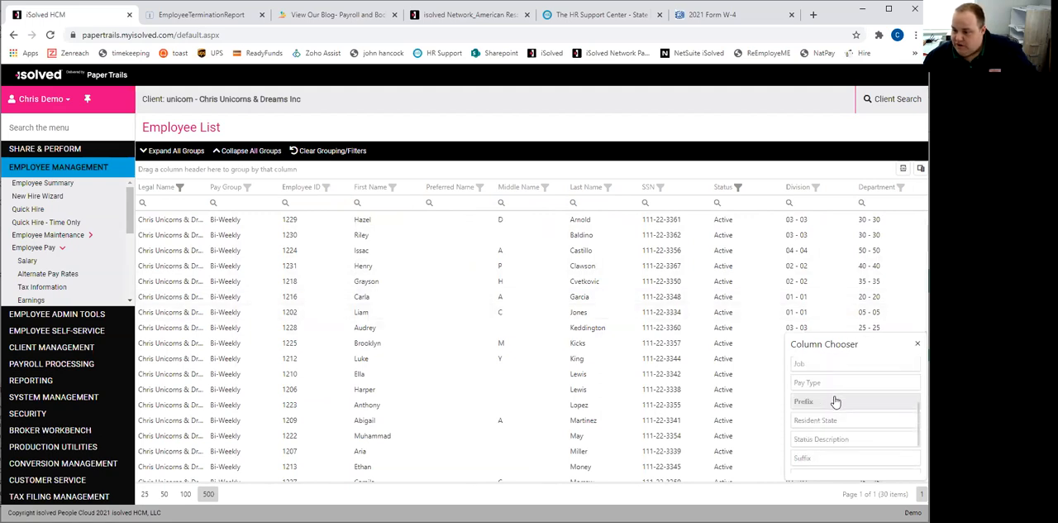
{"action": "scroll", "coordinate": [837, 419], "scroll_direction": "down", "scroll_amount": 1}
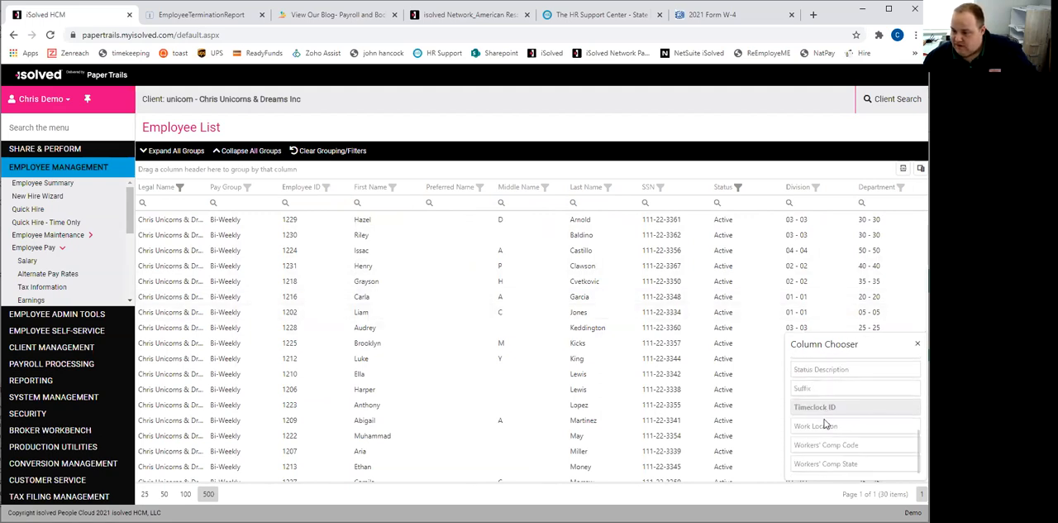
{"action": "left_click_drag", "start_coordinate": [852, 444], "coordinate": [786, 202]}
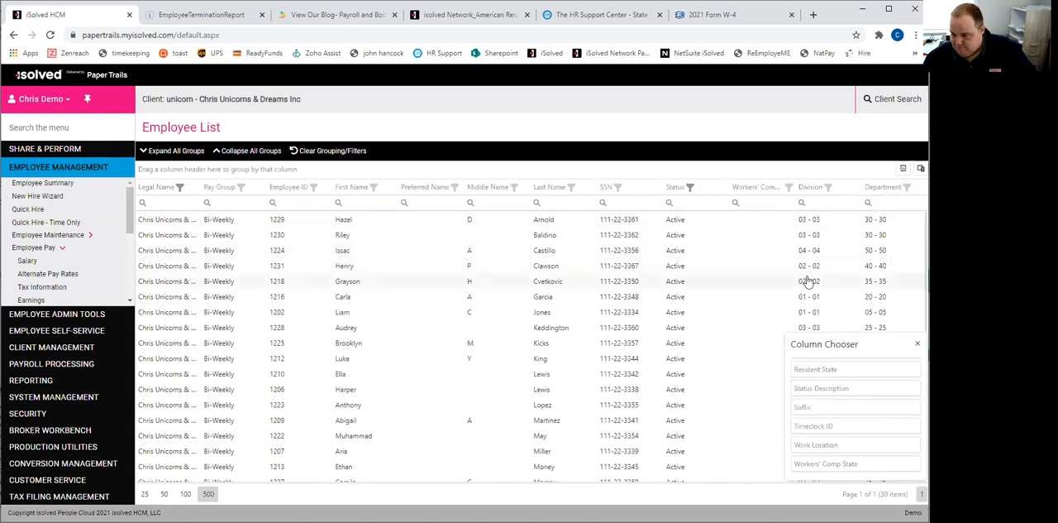
{"action": "left_click", "coordinate": [918, 343]}
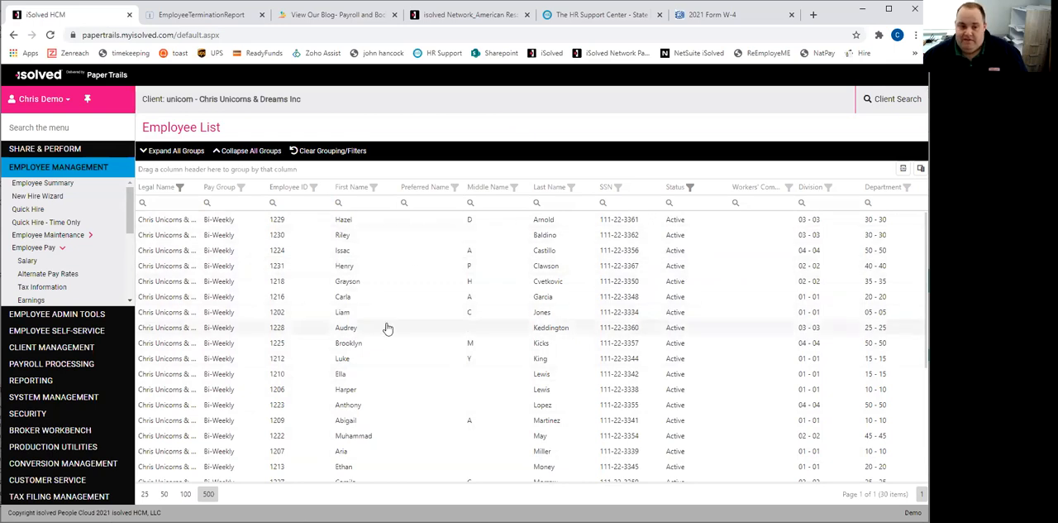
- Open an active employee's General record from Department 20 in the list, and check the employment Status options
{"action": "left_click", "coordinate": [546, 297]}
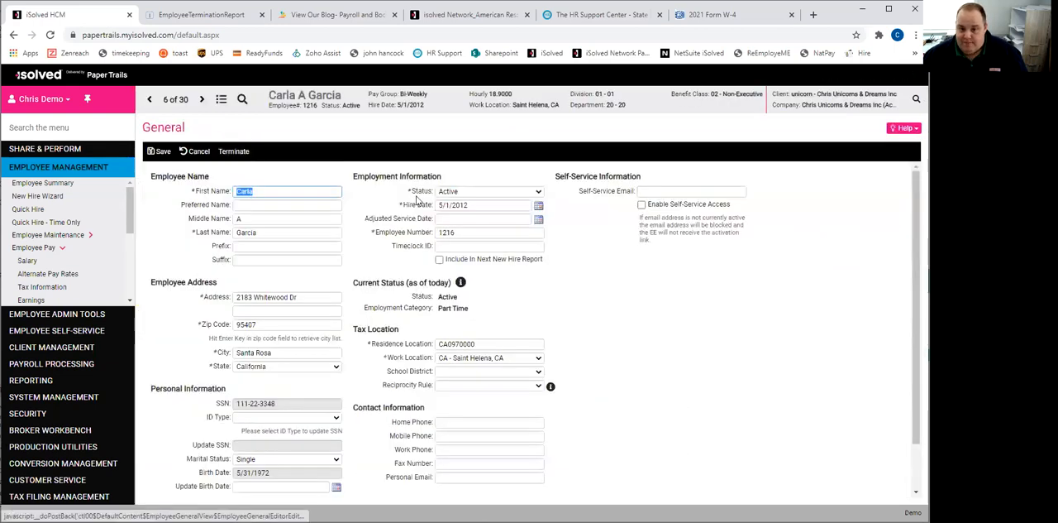
{"action": "left_click", "coordinate": [512, 195]}
{"action": "left_click", "coordinate": [512, 195]}
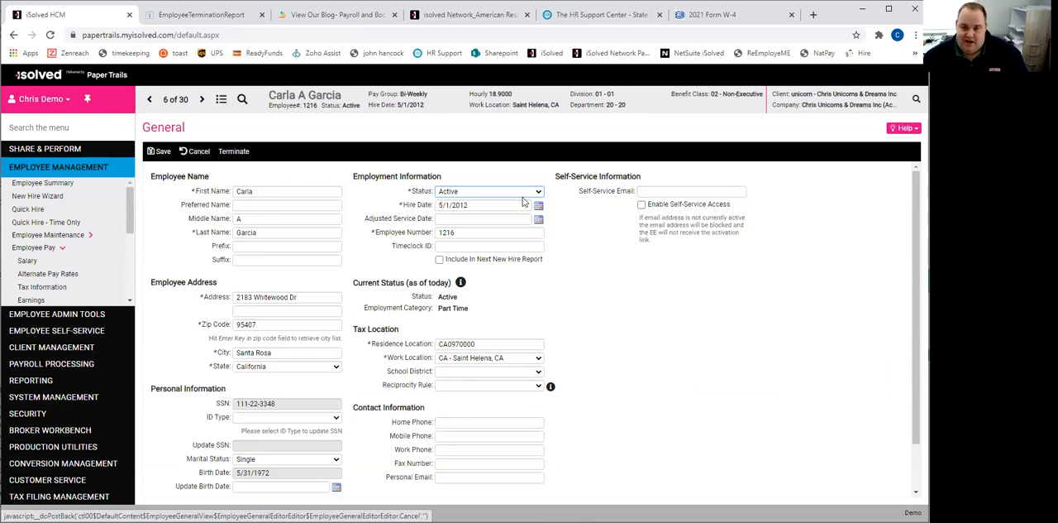
- Fill in the employee's self-service email on the General record, enable self-service access, and save the record
{"action": "left_click", "coordinate": [197, 155]}
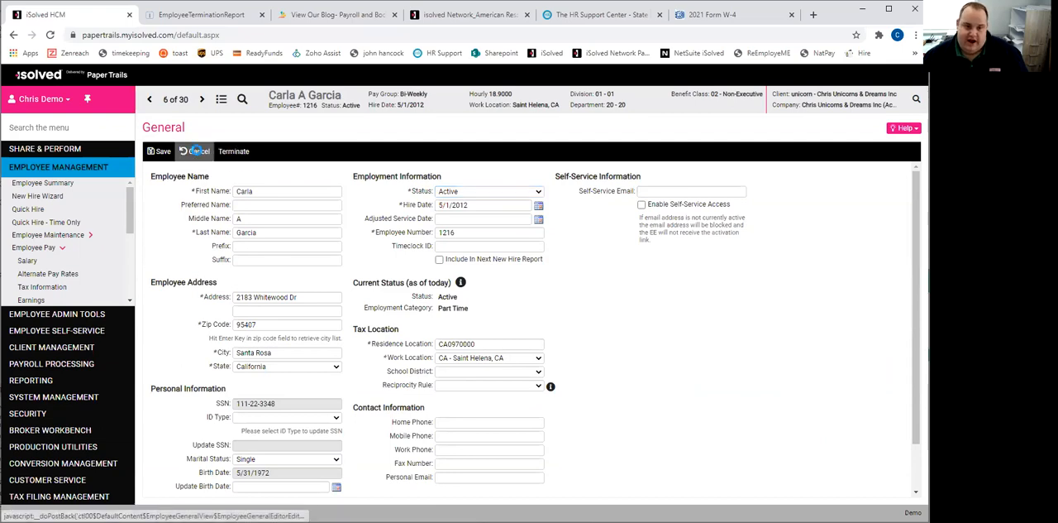
{"action": "double_click", "coordinate": [278, 195]}
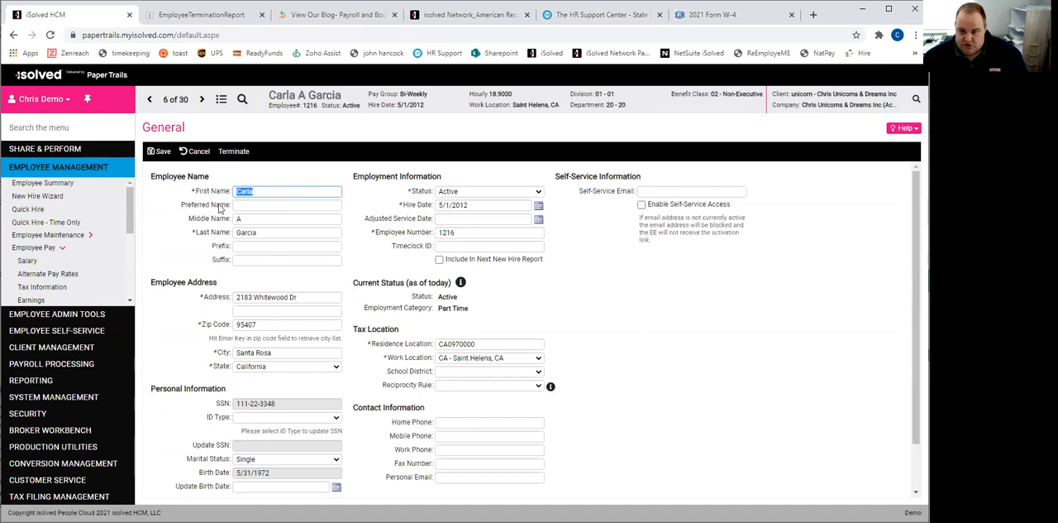
{"action": "left_click", "coordinate": [661, 192]}
{"action": "left_click", "coordinate": [607, 192]}
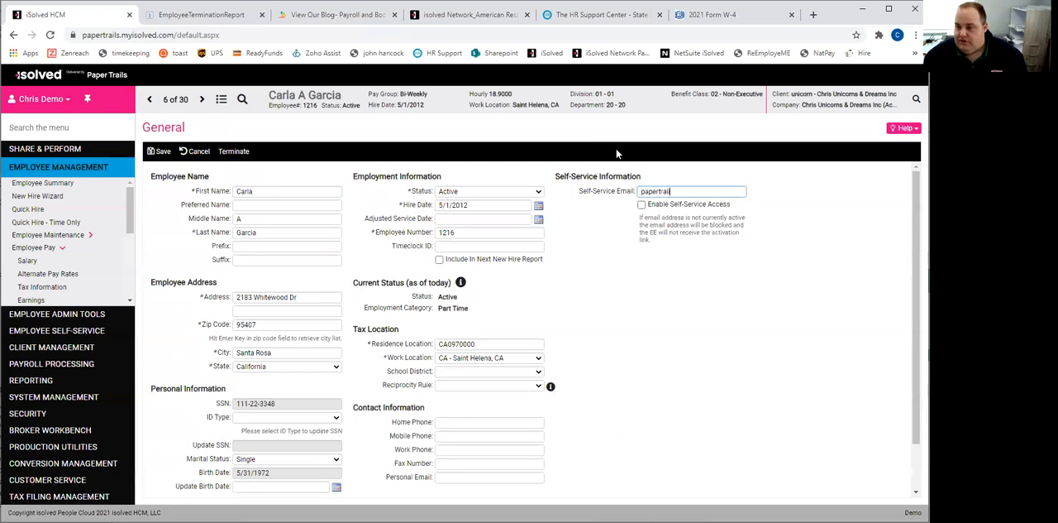
{"action": "type", "text": "gmail.com"}
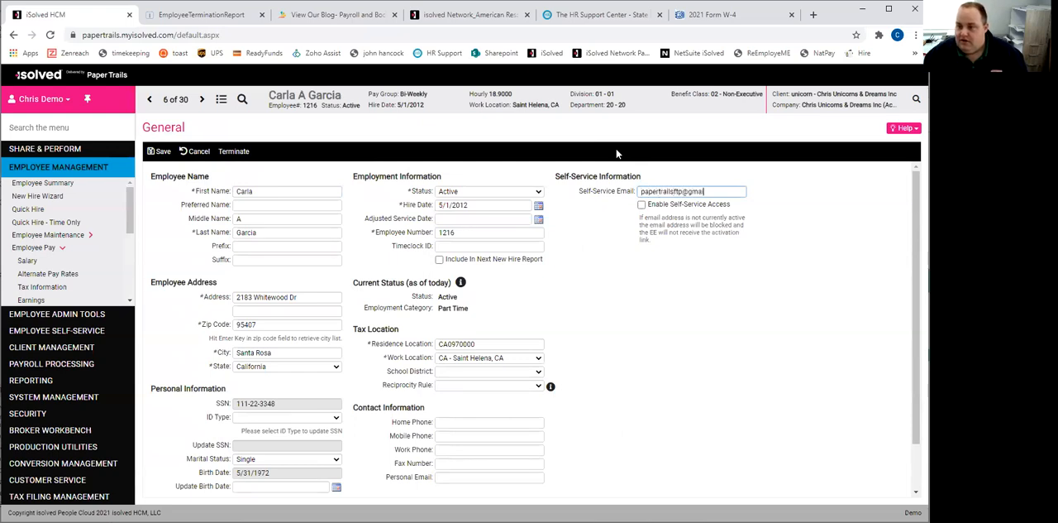
{"action": "key", "text": "Tab"}
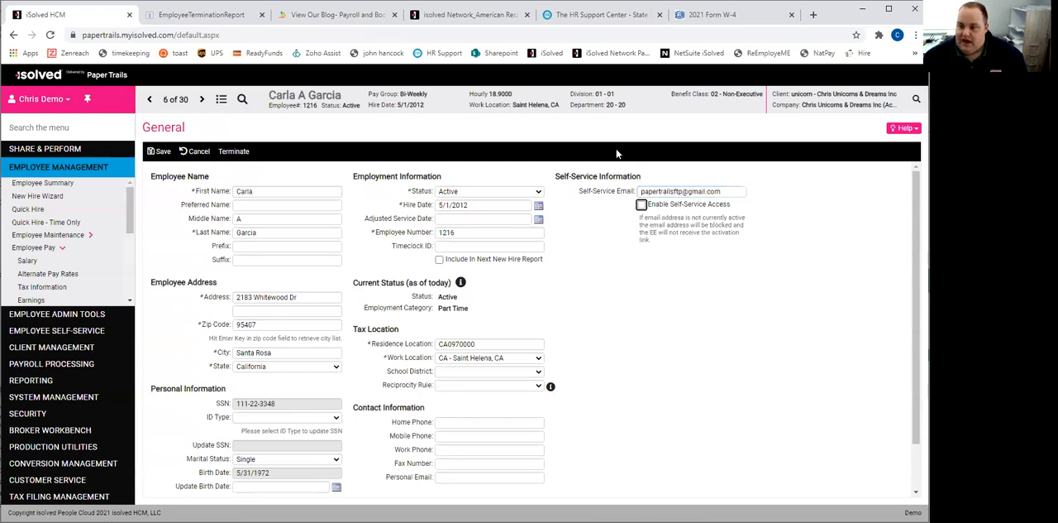
{"action": "left_click", "coordinate": [642, 205]}
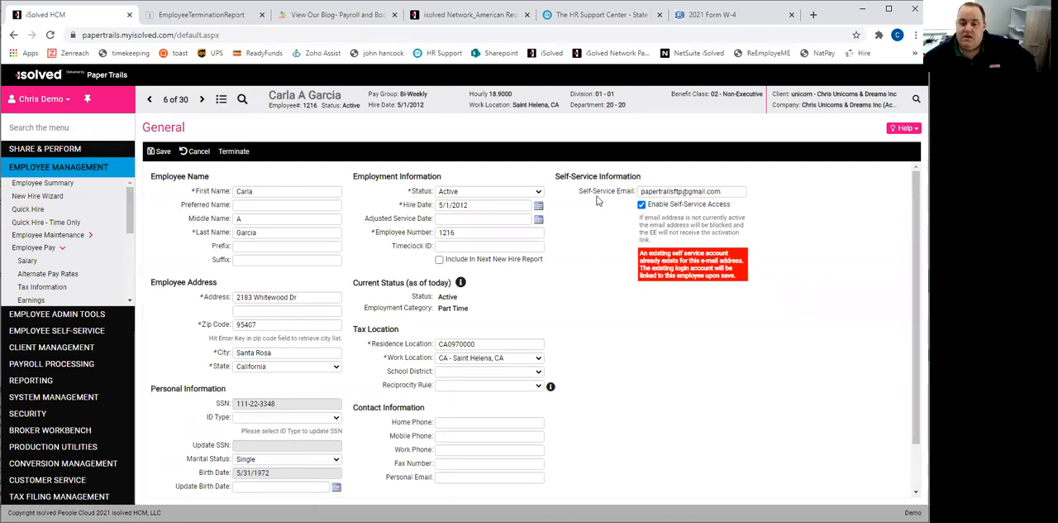
{"action": "left_click", "coordinate": [159, 153]}
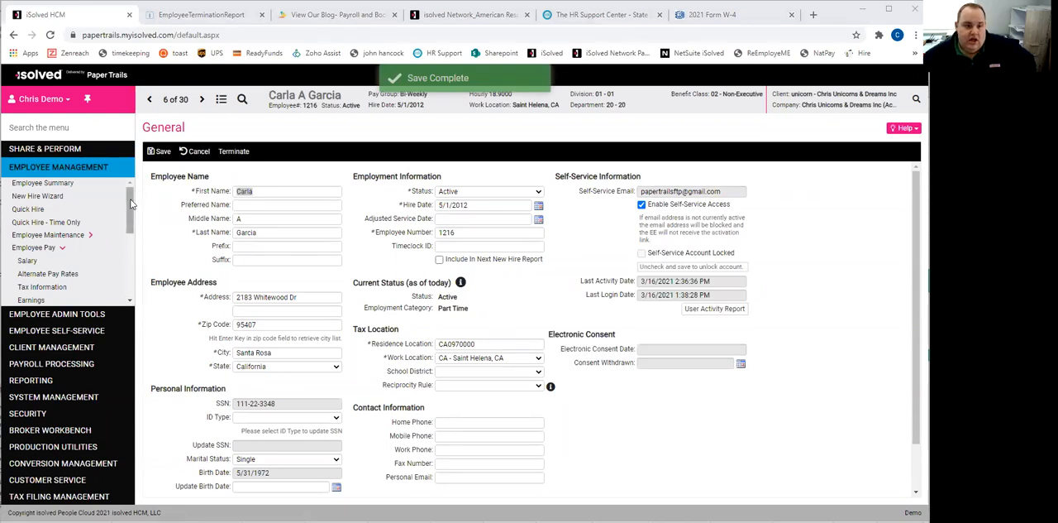
- Search the menu for "self" and open Self-Service Management under Employee Administration
{"action": "left_click", "coordinate": [89, 127]}
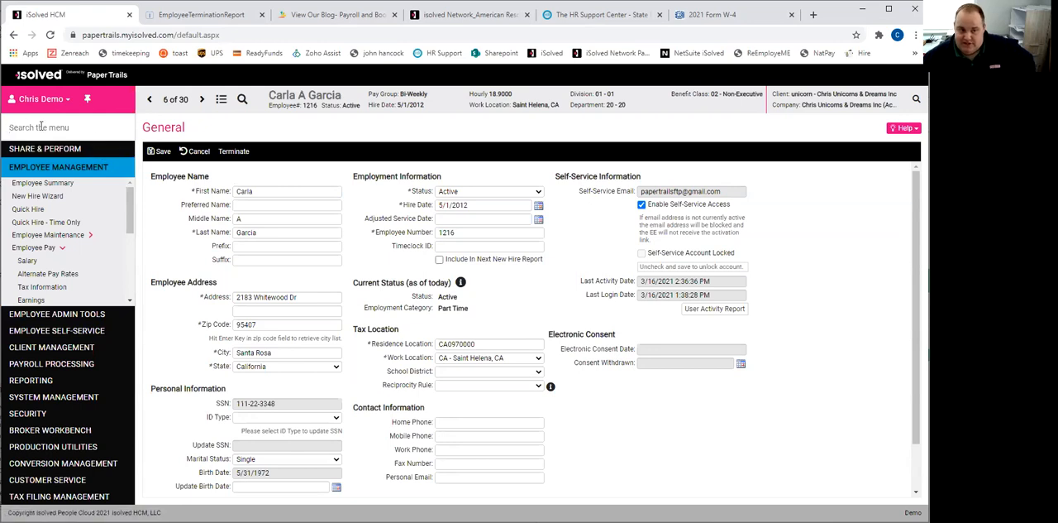
{"action": "type", "text": "sewlk"}
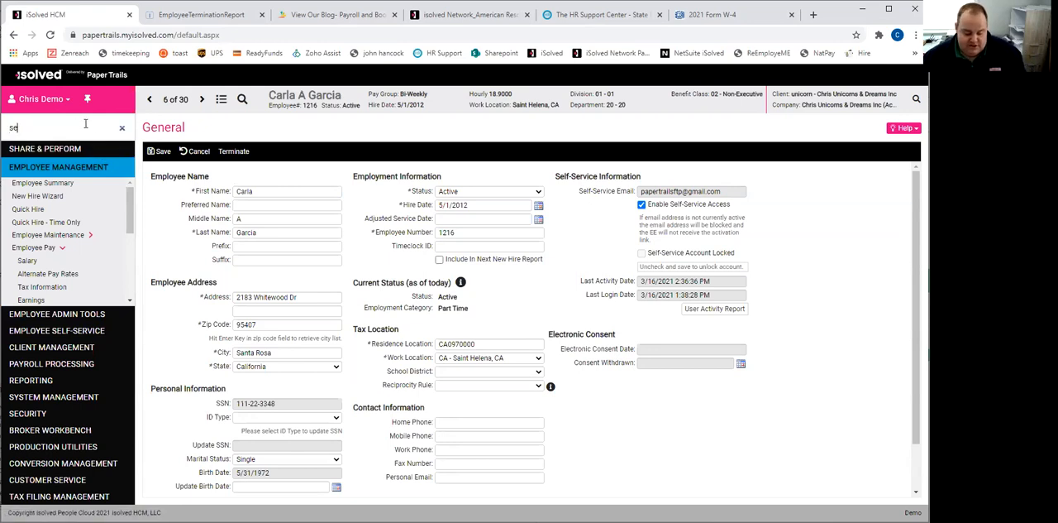
{"action": "key", "text": "BackSpace"}
{"action": "key", "text": "BackSpace"}
{"action": "key", "text": "BackSpace"}
{"action": "type", "text": "lf"}
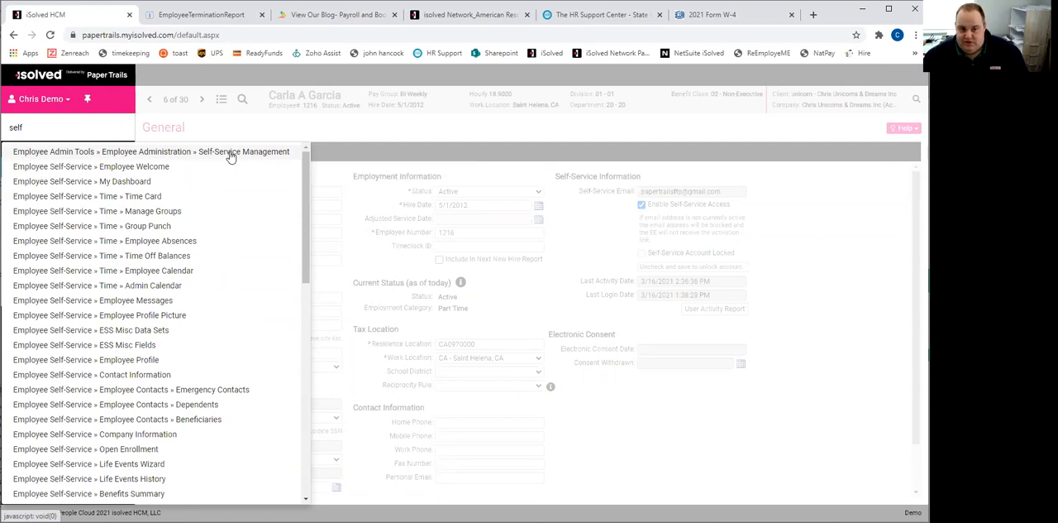
{"action": "left_click", "coordinate": [255, 157]}
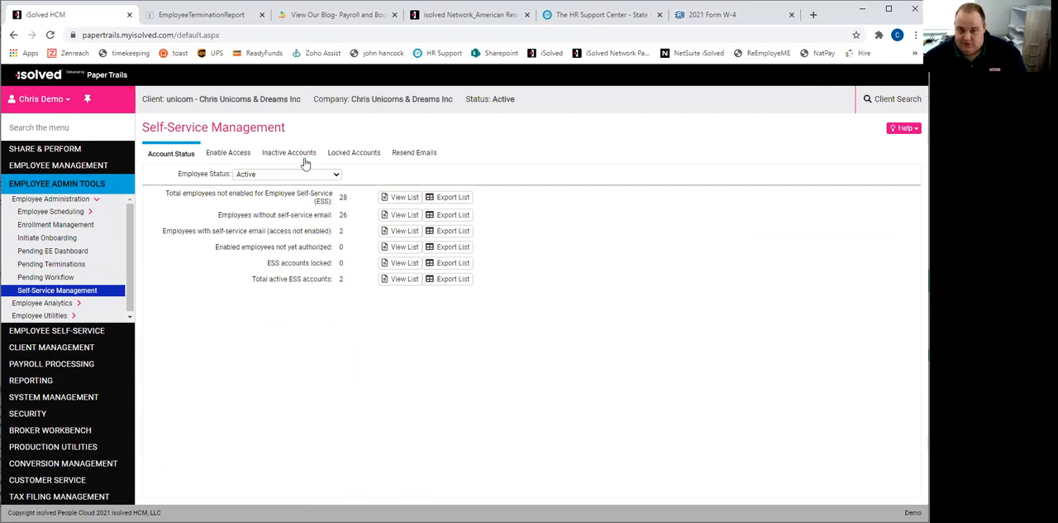
- Mark all active employees who have a self-service email but no access for enabling and sending the email
{"action": "left_click", "coordinate": [222, 158]}
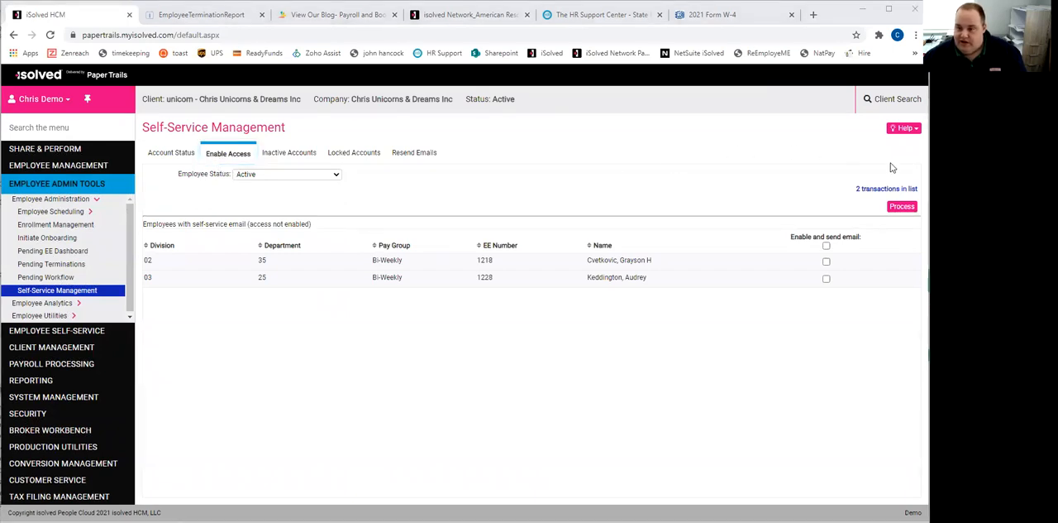
{"action": "left_click", "coordinate": [826, 245]}
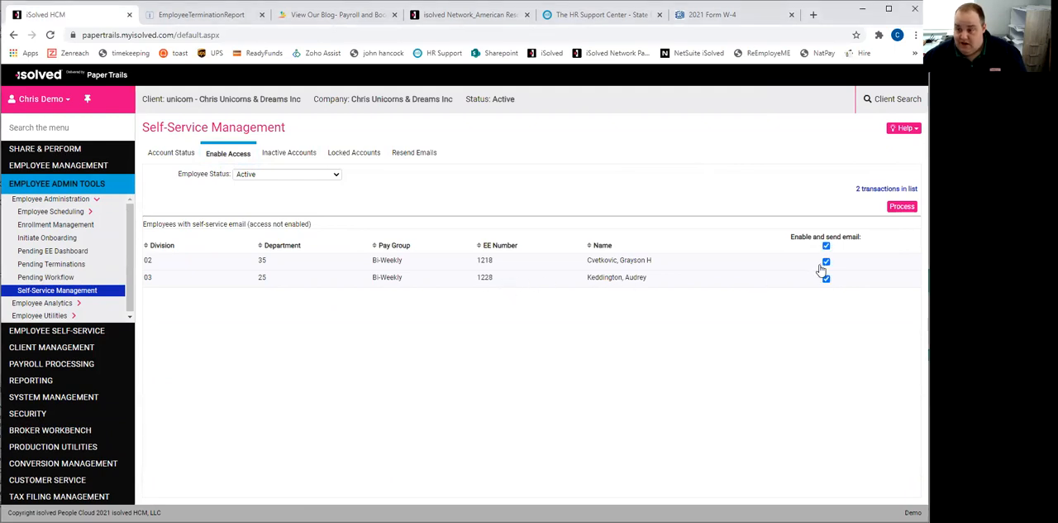
{"action": "left_click", "coordinate": [894, 214]}
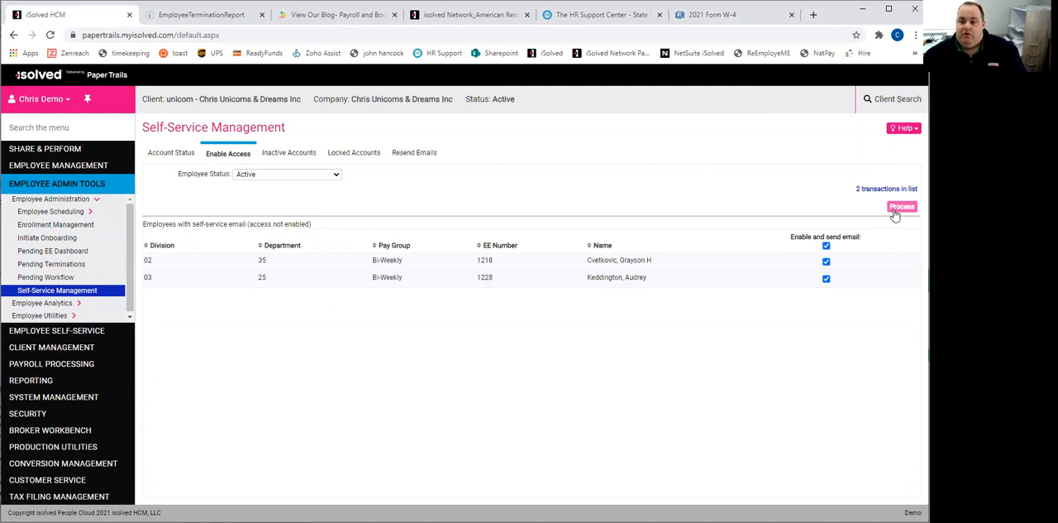
- Look through the inactive accounts, locked accounts and resend emails views of Self-Service Management
{"action": "left_click", "coordinate": [279, 157]}
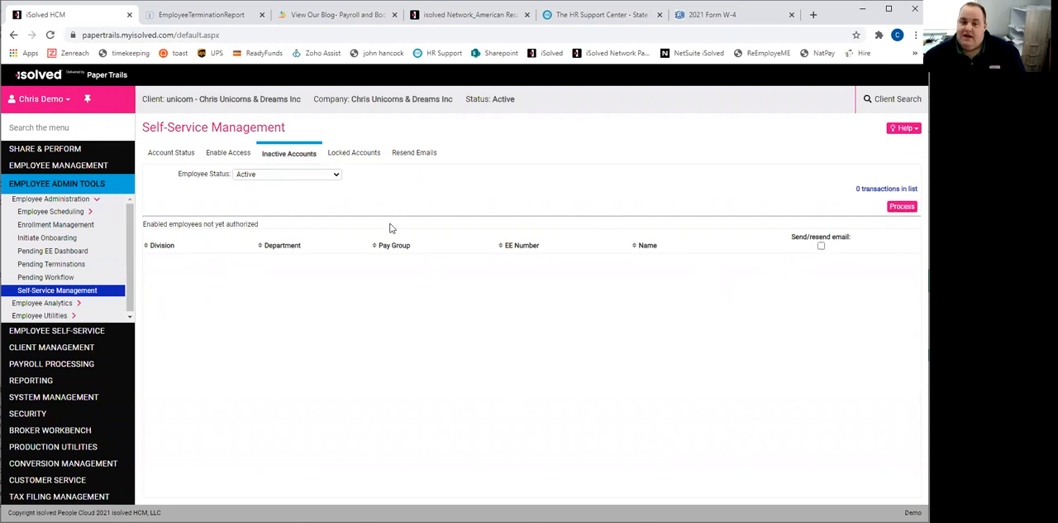
{"action": "left_click", "coordinate": [360, 157]}
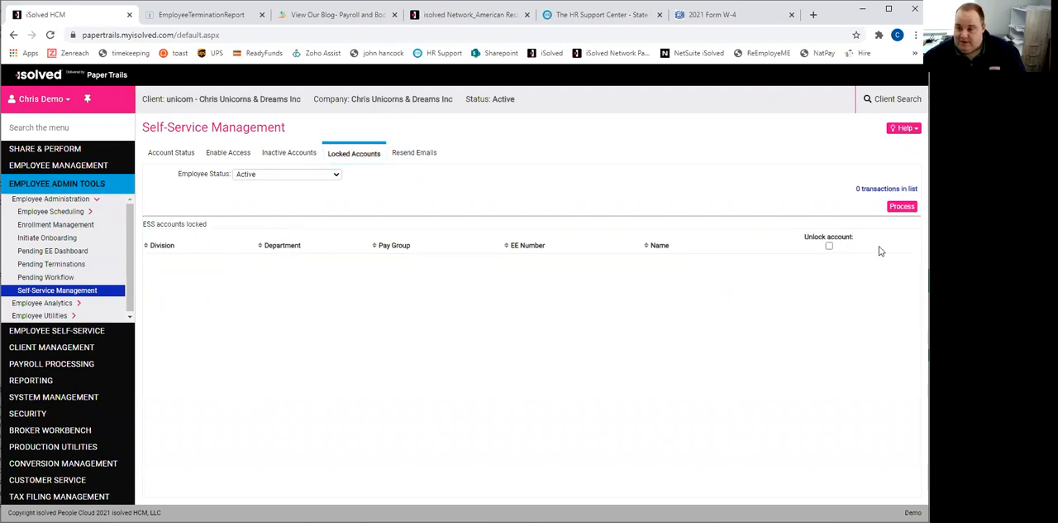
{"action": "left_click", "coordinate": [413, 155]}
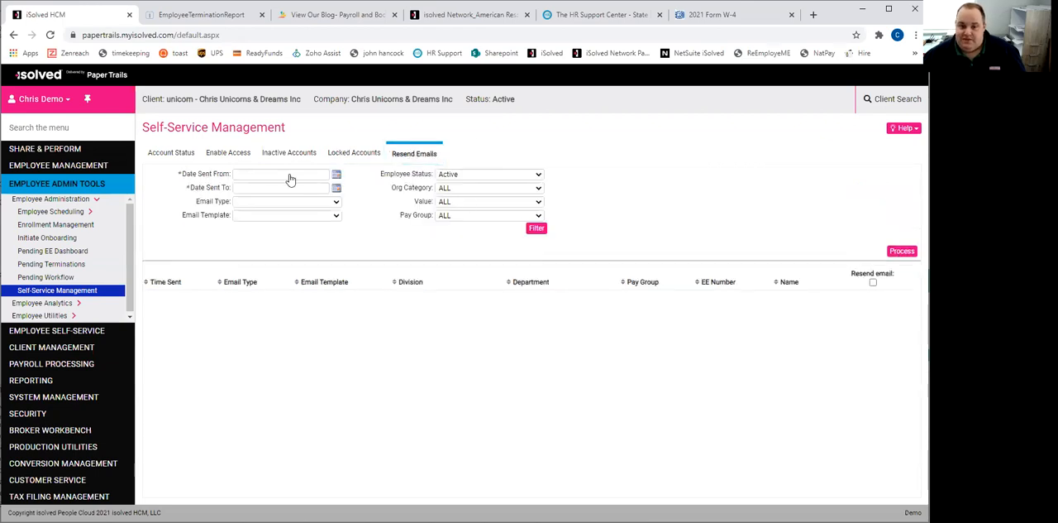